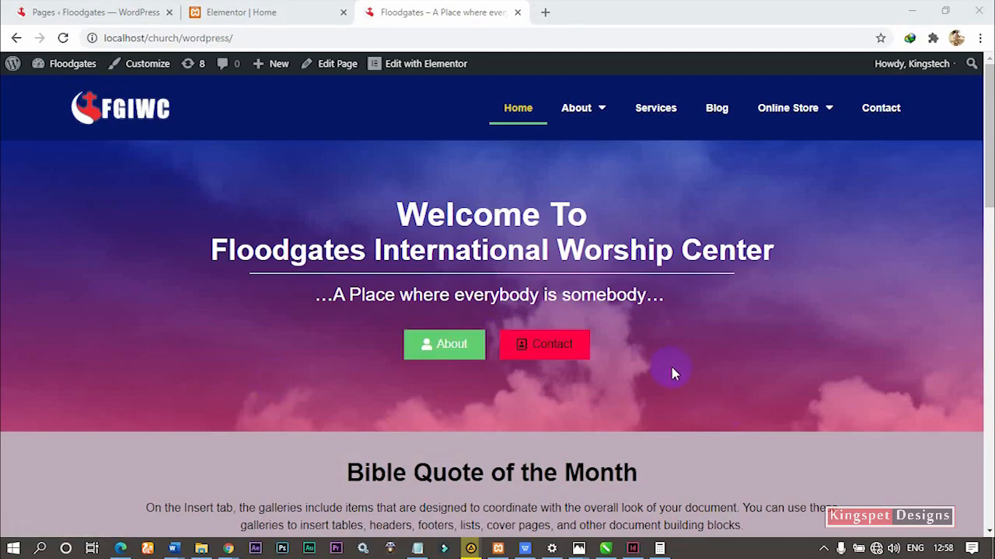
Review the home page's contact section and current footer on the live site and in the page editor
{"action": "scroll", "coordinate": [672, 373], "scroll_direction": "down", "scroll_amount": 10}
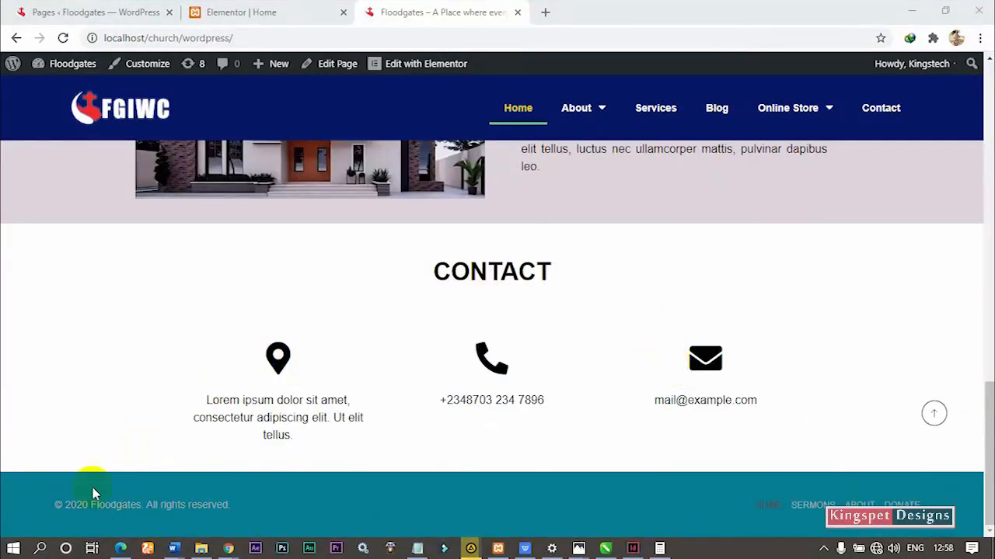
{"action": "scroll", "coordinate": [722, 333], "scroll_direction": "up", "scroll_amount": 1}
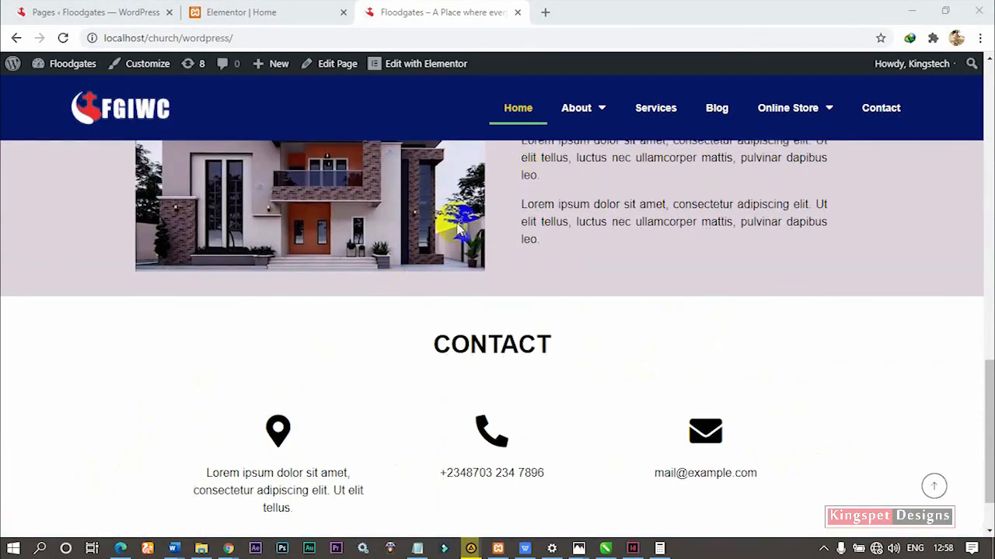
{"action": "scroll", "coordinate": [384, 327], "scroll_direction": "down", "scroll_amount": 1}
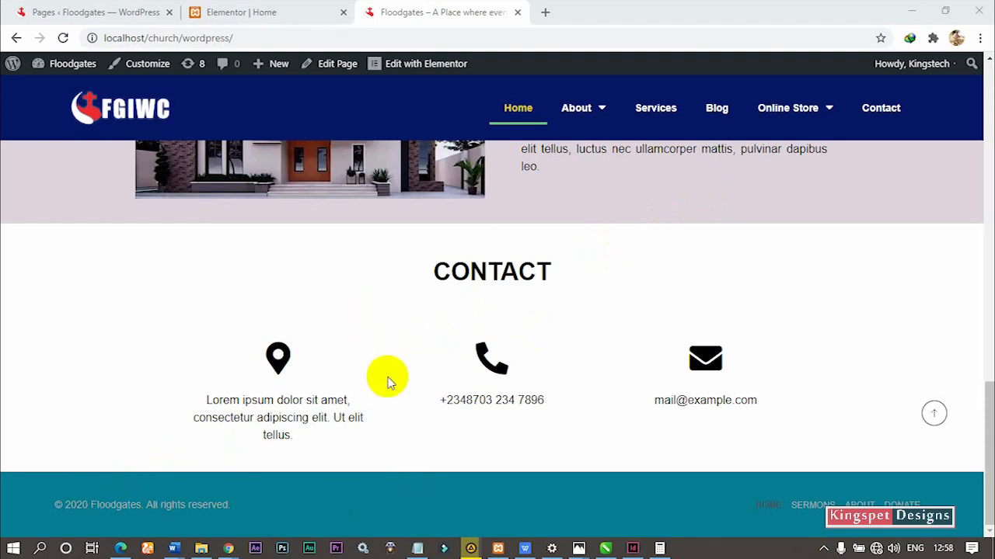
{"action": "left_click", "coordinate": [281, 12]}
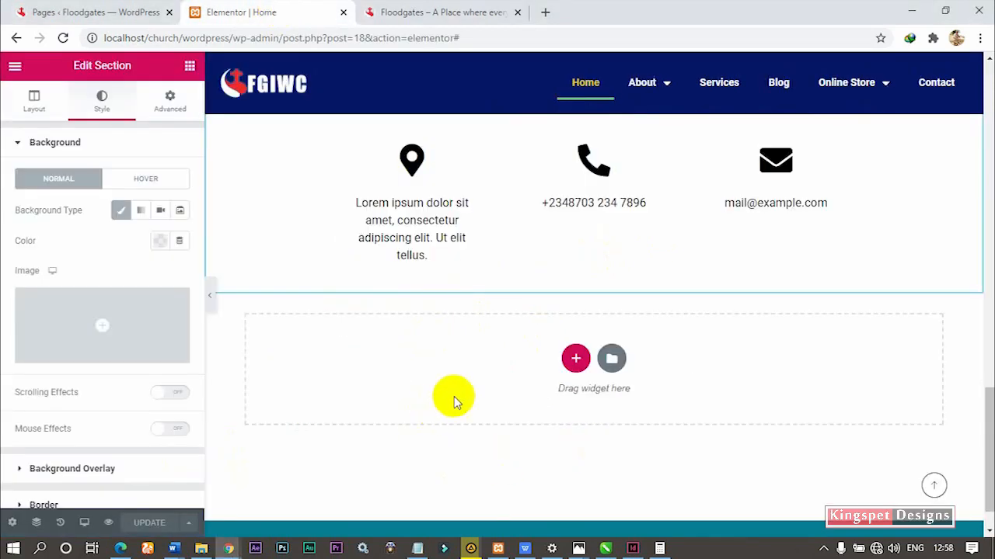
{"action": "scroll", "coordinate": [435, 406], "scroll_direction": "down", "scroll_amount": 1}
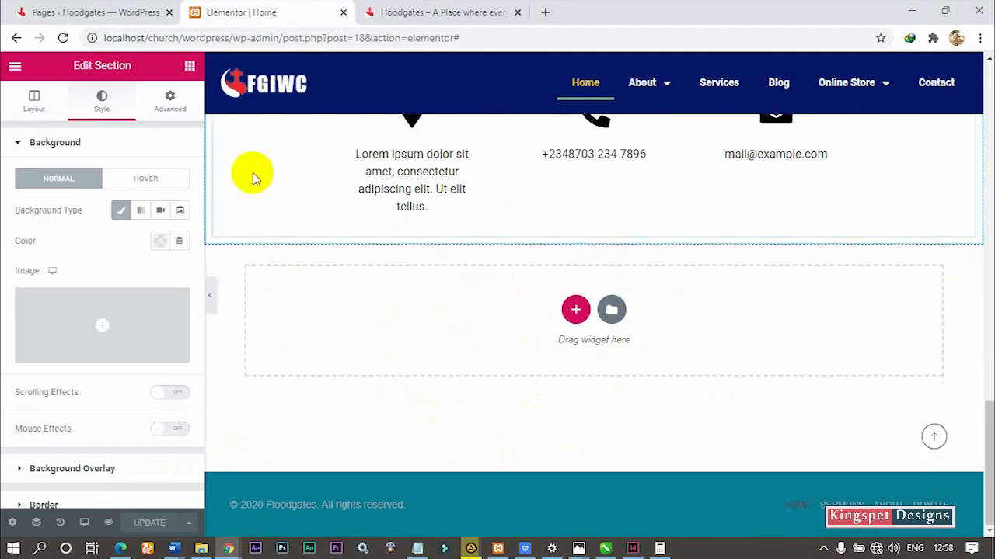
Go to the WordPress dashboard and show the footer templates of the Theme Builder
{"action": "left_click", "coordinate": [142, 7]}
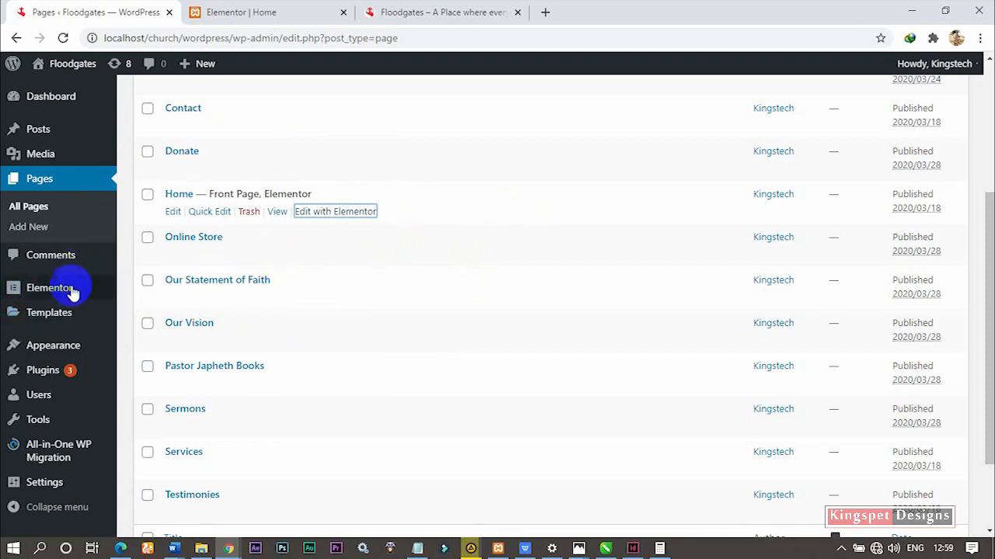
{"action": "mouse_move", "coordinate": [68, 319]}
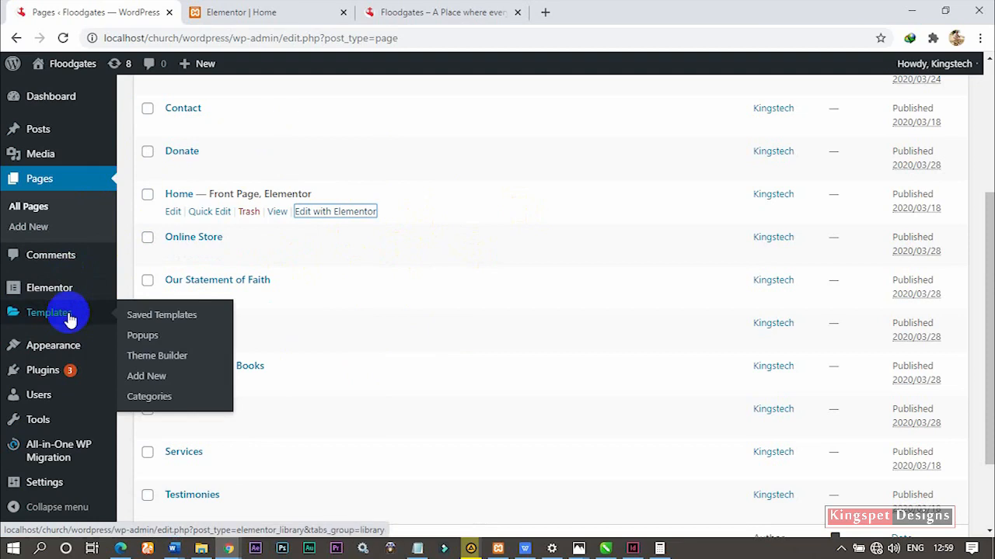
{"action": "left_click", "coordinate": [163, 359]}
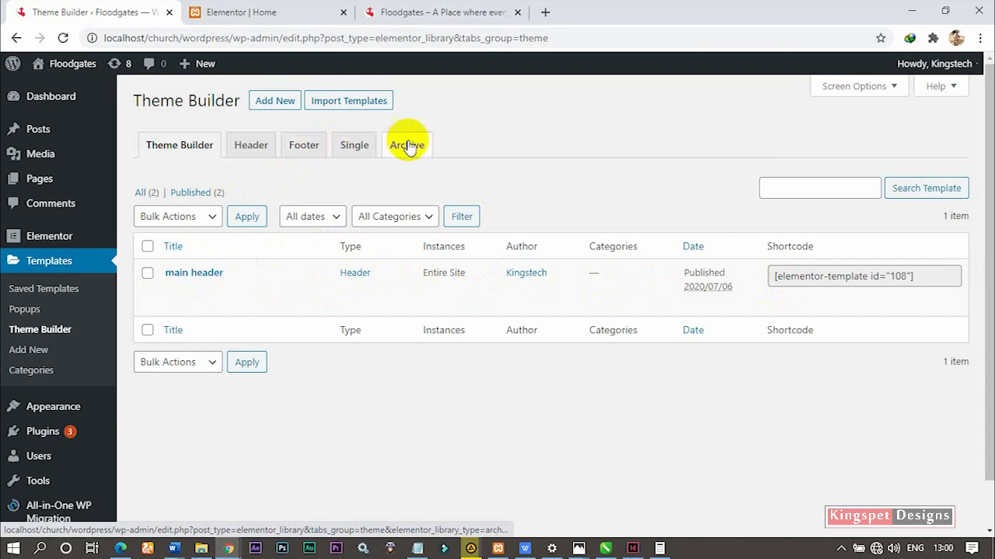
{"action": "left_click", "coordinate": [314, 154]}
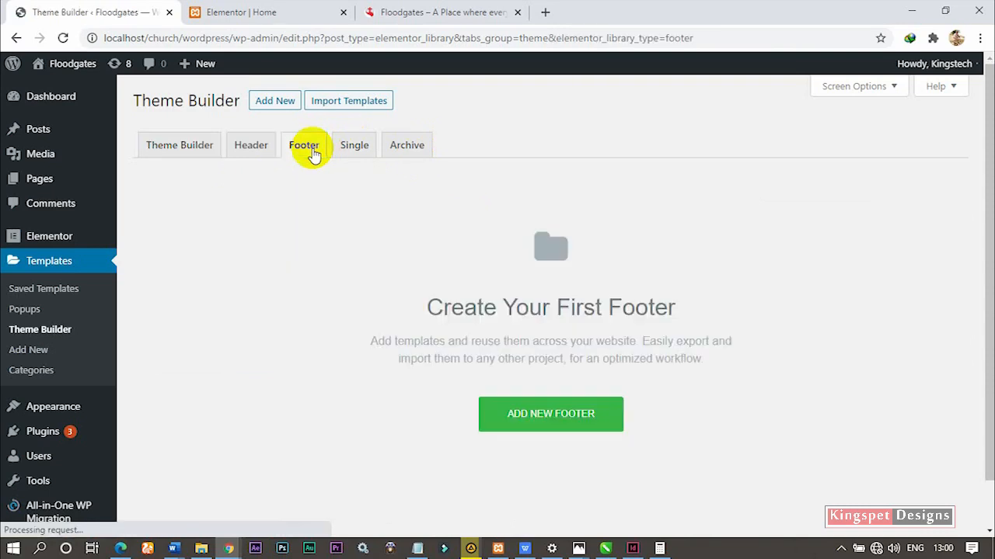
Create a new template of type Footer named "Main Footer" and dismiss the block library without inserting a block
{"action": "left_click", "coordinate": [544, 432]}
{"action": "left_click", "coordinate": [603, 295]}
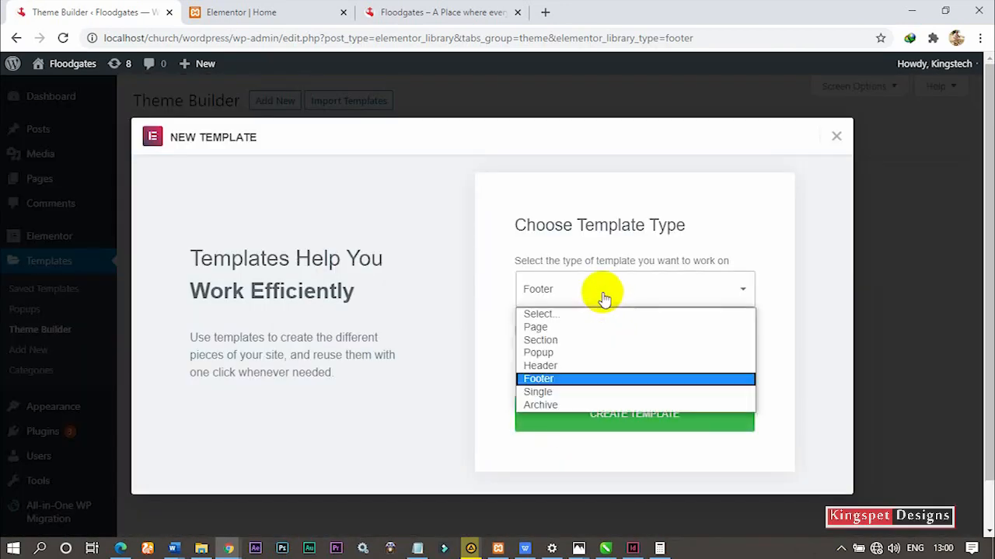
{"action": "left_click", "coordinate": [788, 272]}
{"action": "left_click", "coordinate": [609, 357]}
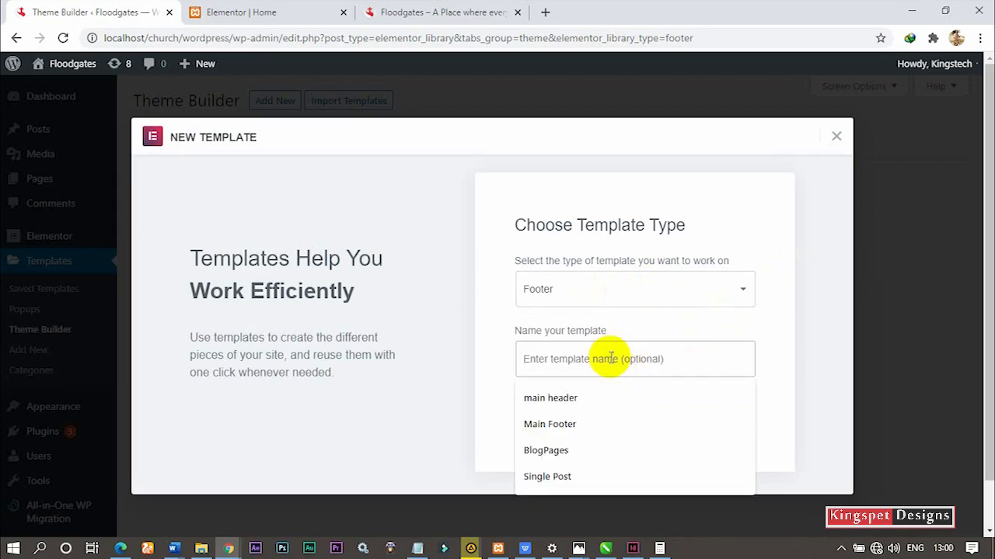
{"action": "type", "text": "Main f"}
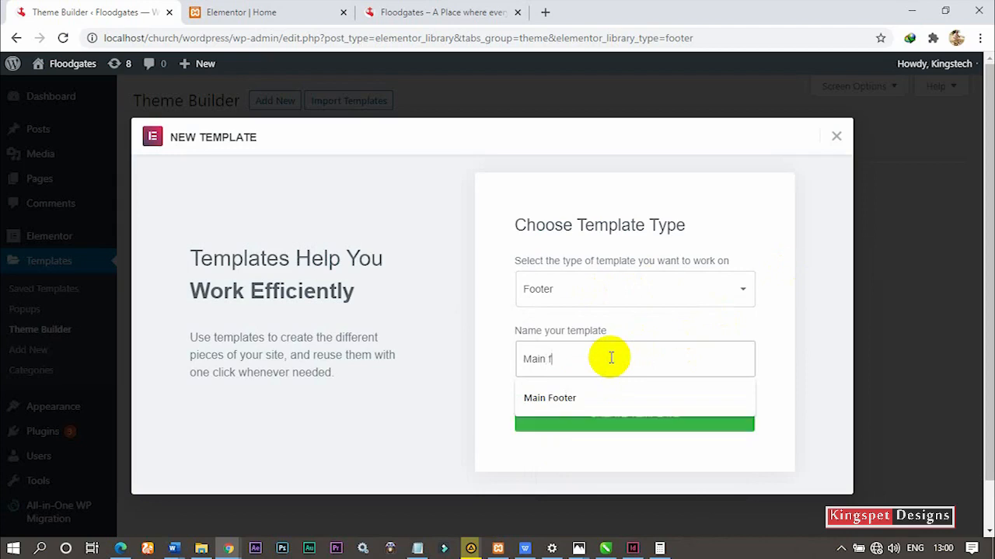
{"action": "type", "text": "ooter"}
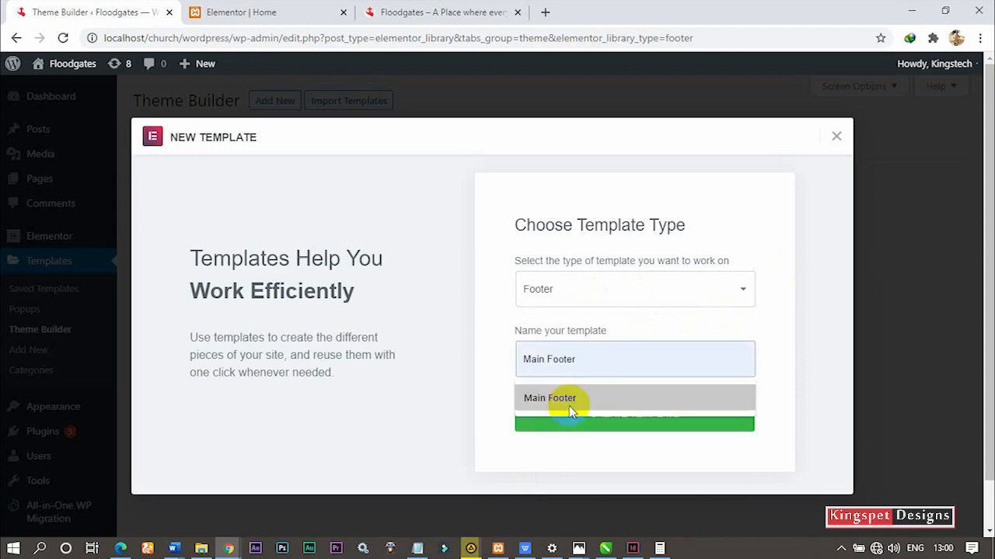
{"action": "left_click", "coordinate": [572, 403]}
{"action": "left_click", "coordinate": [631, 413]}
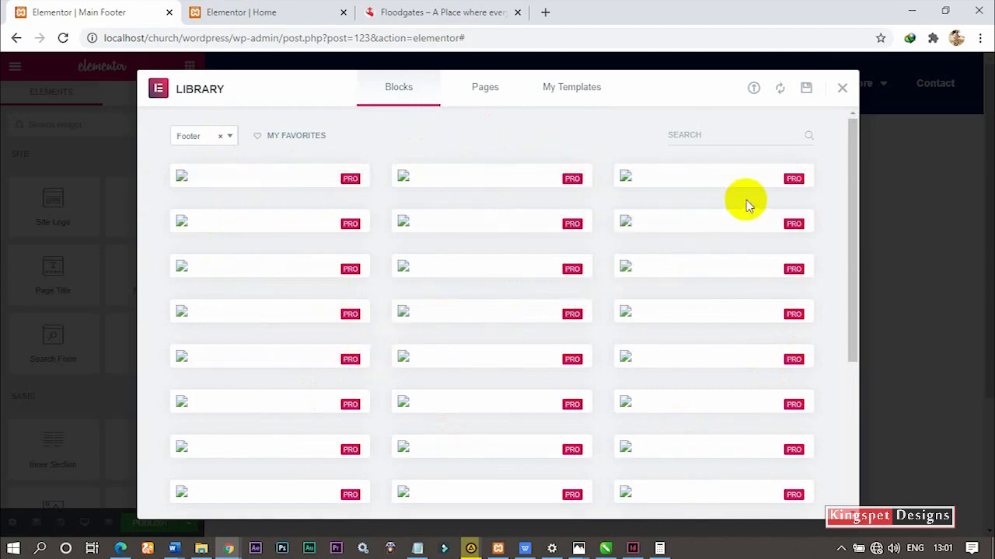
{"action": "left_click", "coordinate": [844, 92]}
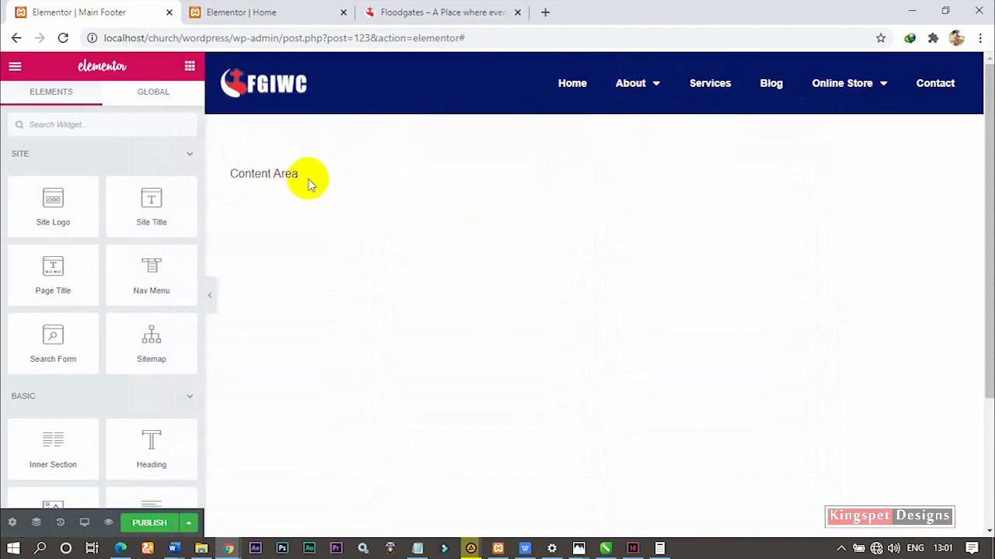
Add a Heading widget to the empty widget area below the page content
{"action": "scroll", "coordinate": [412, 210], "scroll_direction": "down", "scroll_amount": 3}
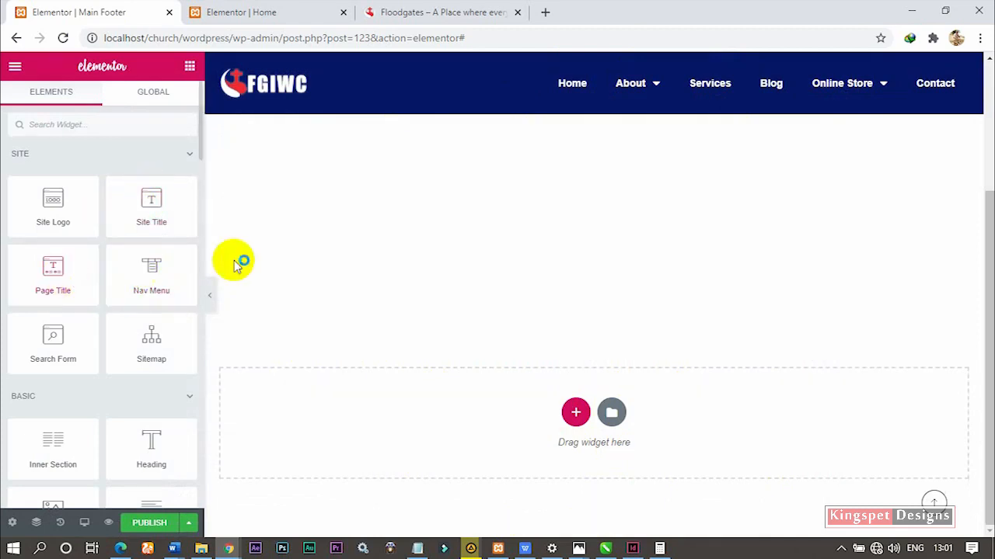
{"action": "left_click_drag", "start_coordinate": [152, 435], "coordinate": [556, 402]}
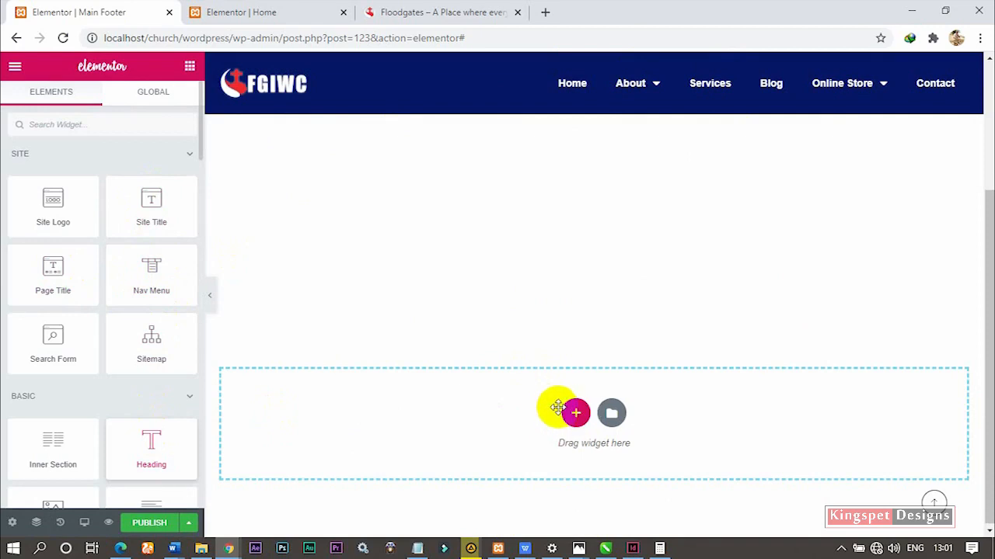
{"action": "left_click_drag", "start_coordinate": [557, 400], "coordinate": [558, 399]}
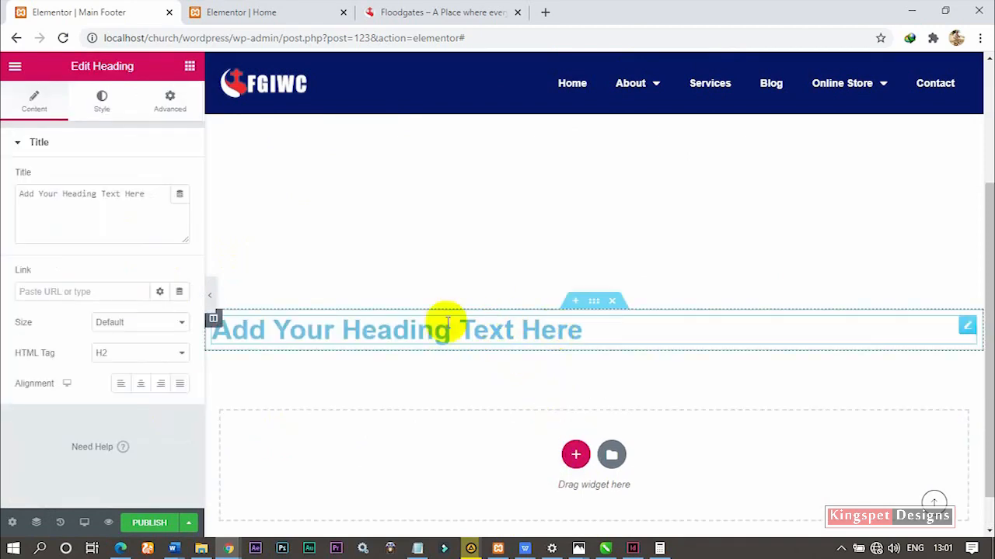
Add a Site Logo widget directly below the heading in the footer section
{"action": "left_click", "coordinate": [191, 69]}
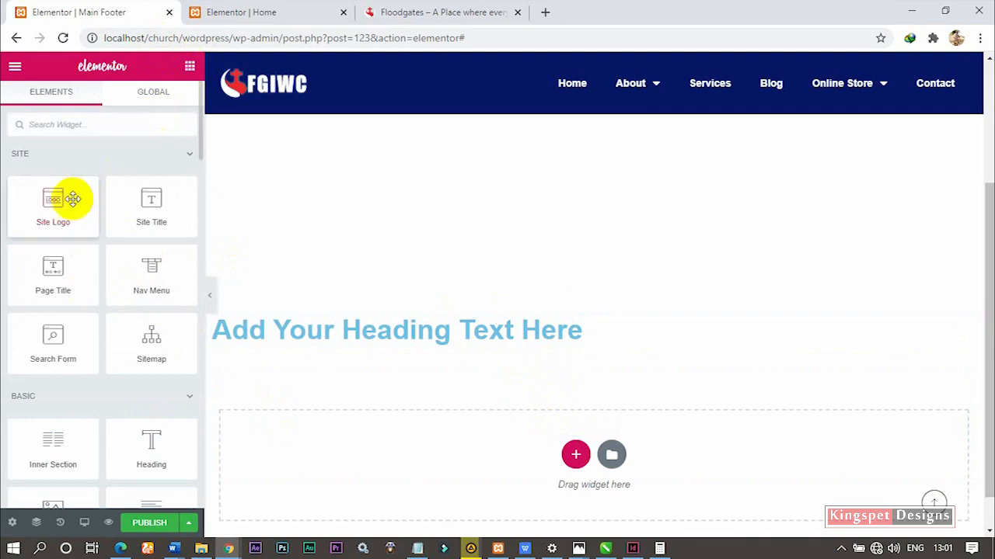
{"action": "left_click_drag", "start_coordinate": [56, 198], "coordinate": [519, 341]}
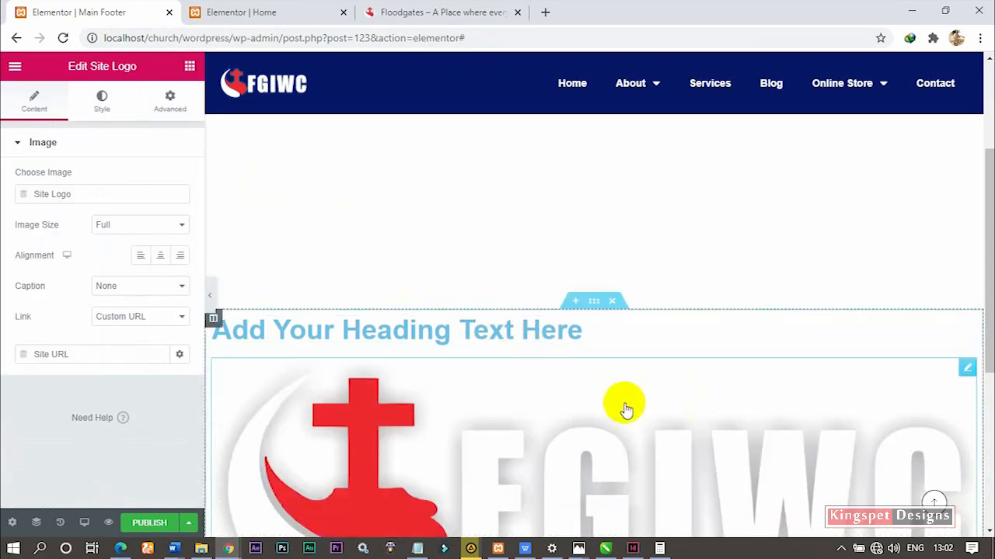
{"action": "scroll", "coordinate": [584, 355], "scroll_direction": "down", "scroll_amount": 3}
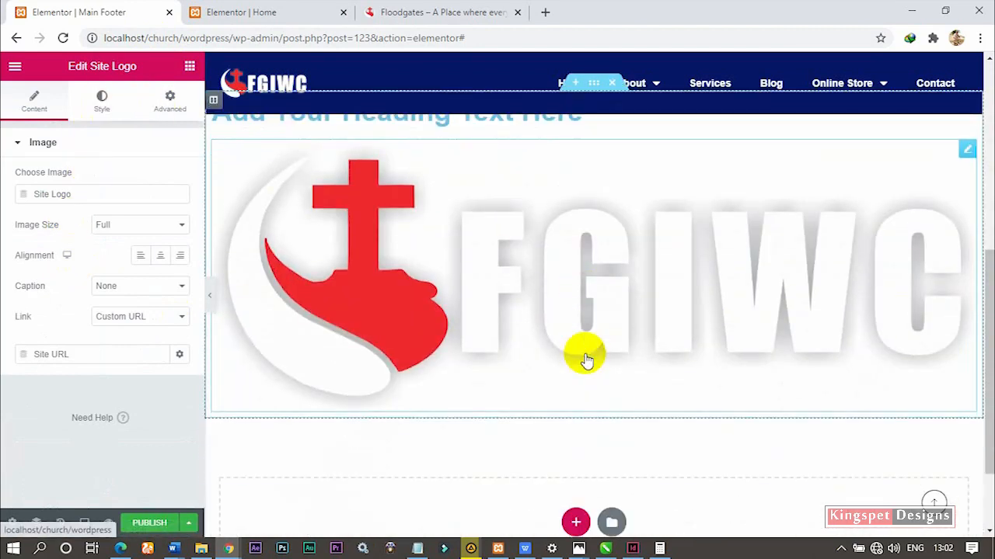
Add a Nav Menu widget below the logo and a Text Editor widget beneath the menu
{"action": "left_click", "coordinate": [193, 75]}
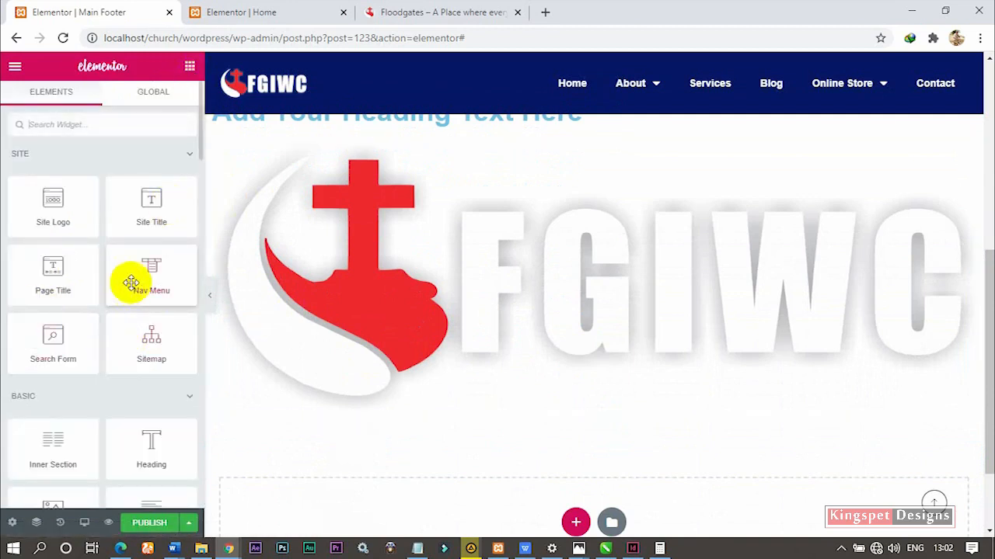
{"action": "left_click_drag", "start_coordinate": [154, 267], "coordinate": [492, 420]}
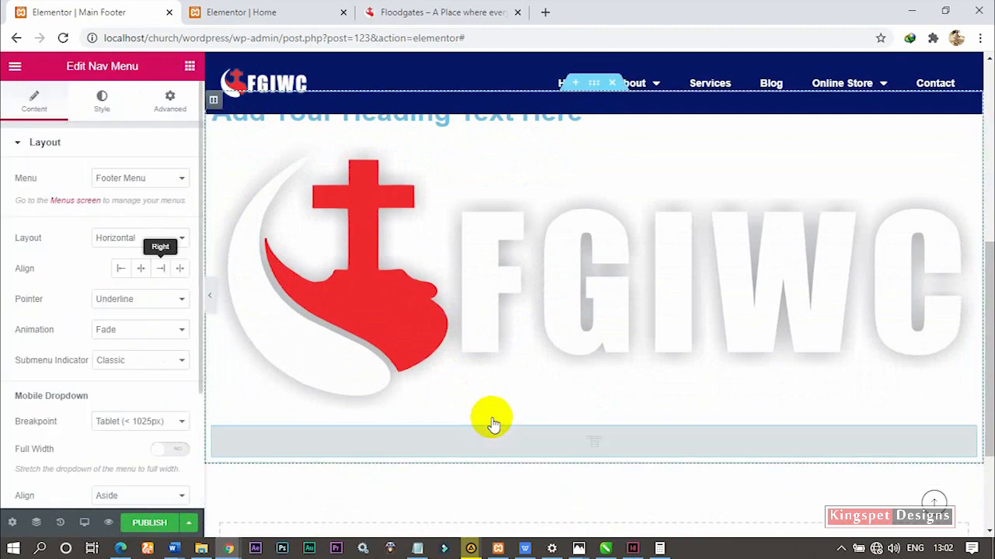
{"action": "left_click", "coordinate": [191, 69]}
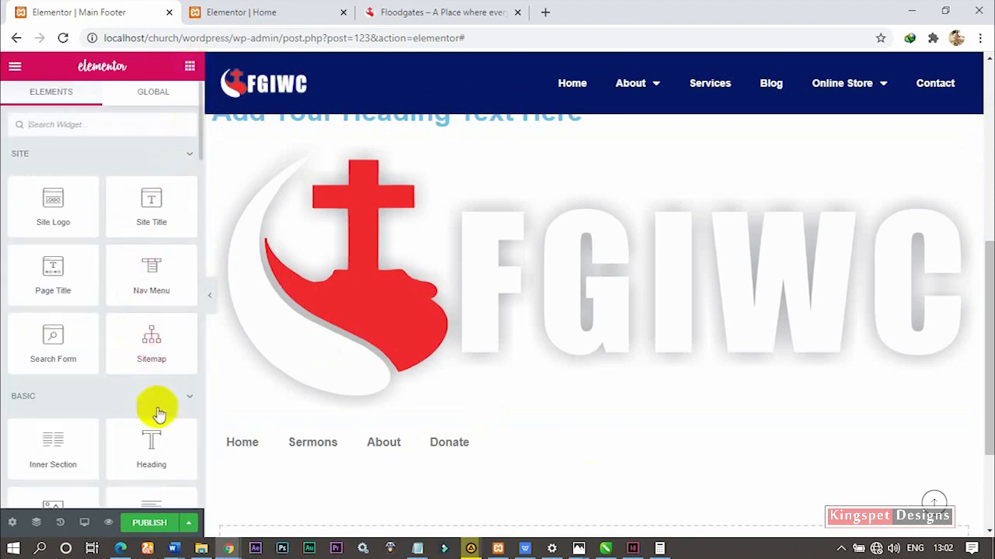
{"action": "scroll", "coordinate": [140, 459], "scroll_direction": "down", "scroll_amount": 2}
{"action": "left_click_drag", "start_coordinate": [156, 376], "coordinate": [457, 458]}
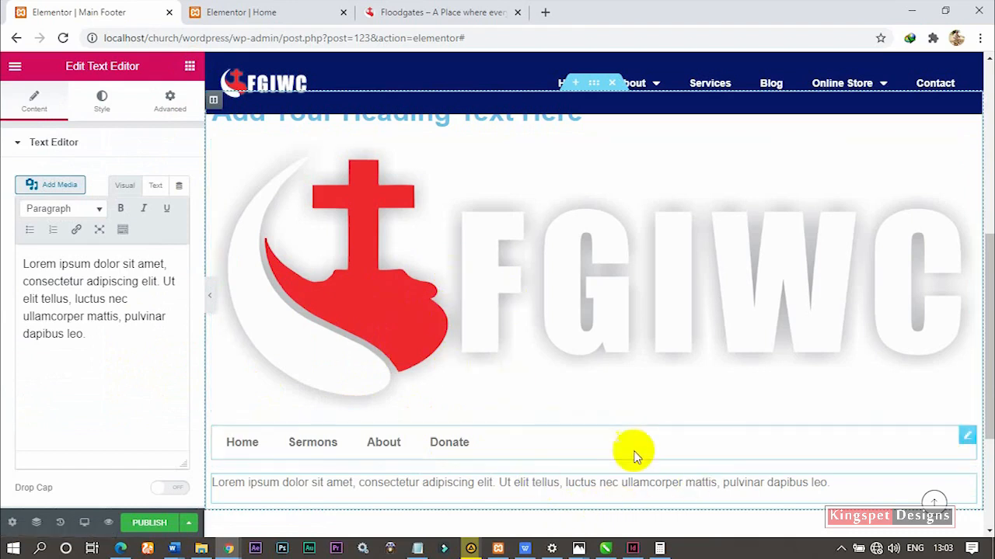
Replace the placeholder paragraph with the live site's copyright line "© 2020 Floodgates. All rights reserved." and center it
{"action": "left_click", "coordinate": [438, 9]}
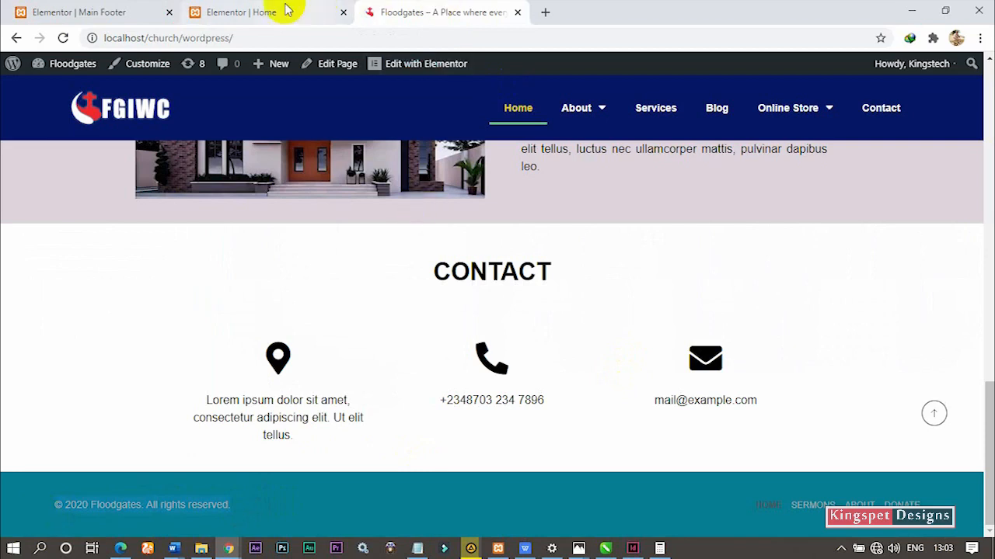
{"action": "left_click", "coordinate": [100, 11]}
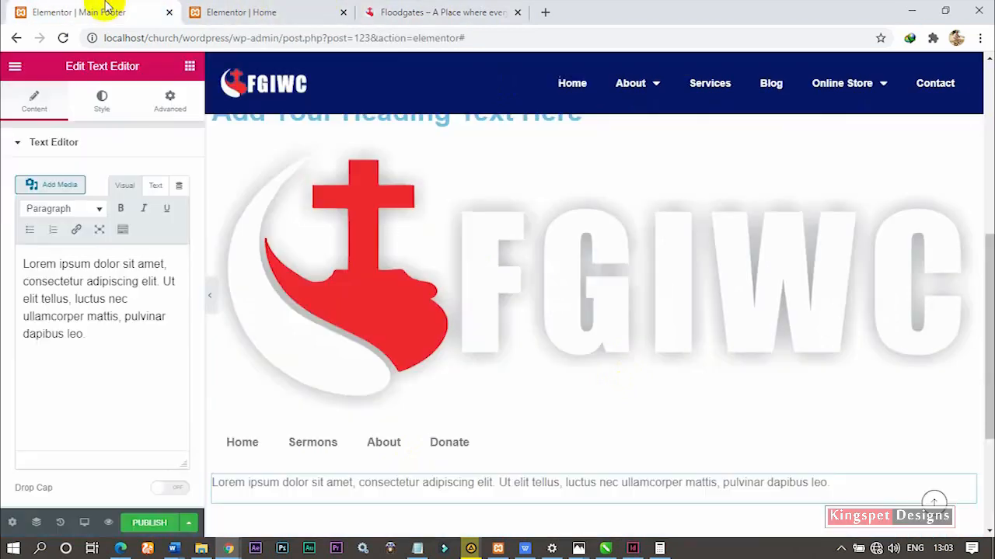
{"action": "left_click", "coordinate": [155, 355]}
{"action": "key", "text": "ctrl+a"}
{"action": "type", "text": "© 2020 Floodgates. All rights reserved."}
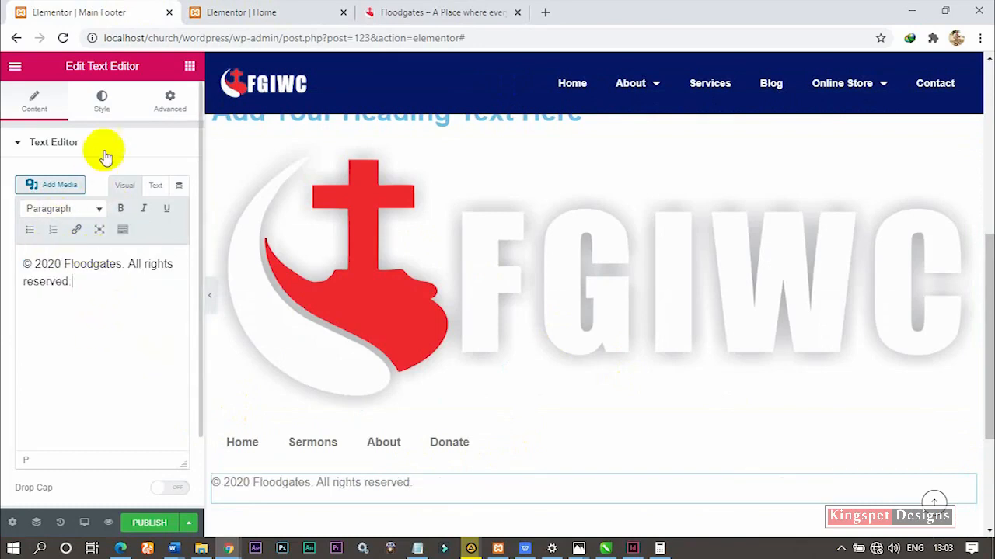
{"action": "left_click", "coordinate": [127, 230]}
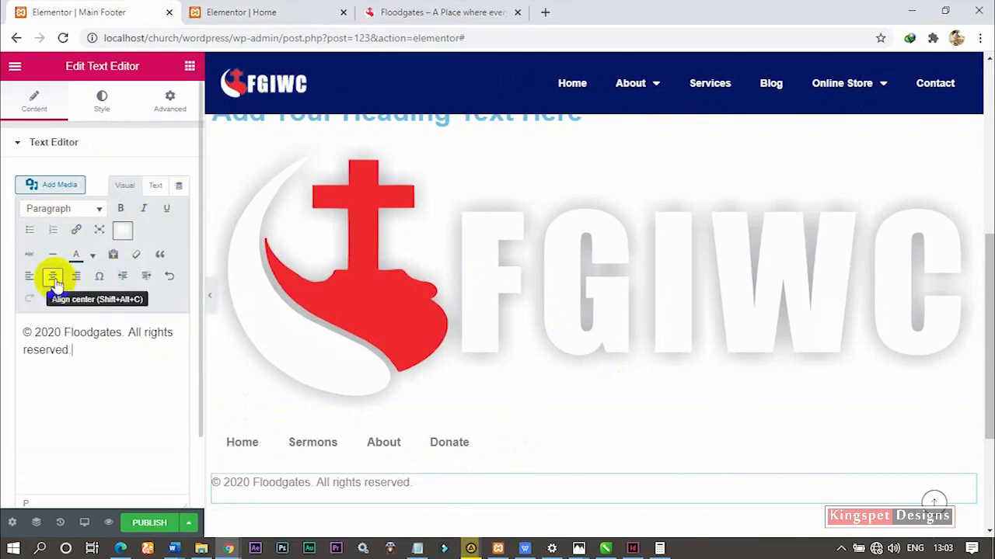
{"action": "left_click", "coordinate": [52, 280]}
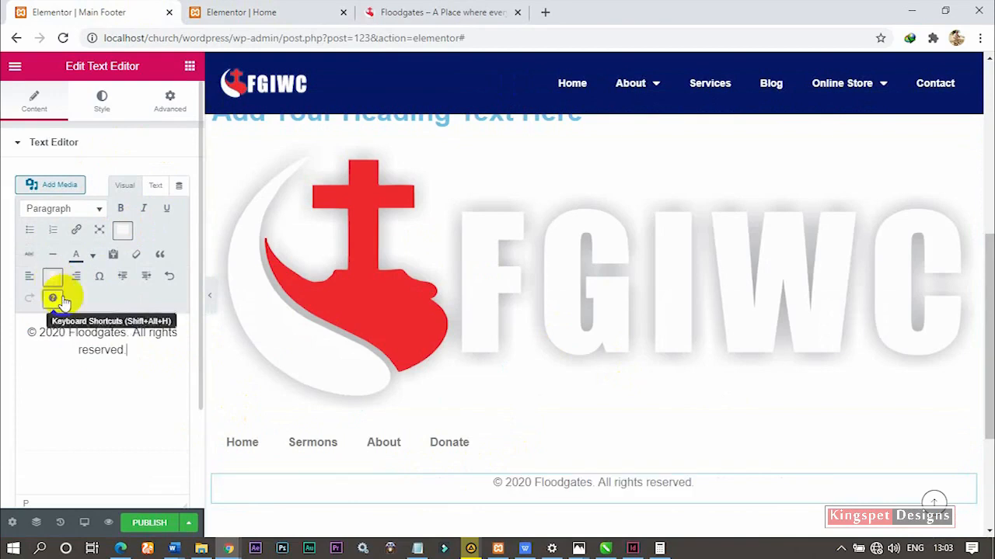
Try a lighter text color on the copyright line through its style settings
{"action": "left_click", "coordinate": [102, 101]}
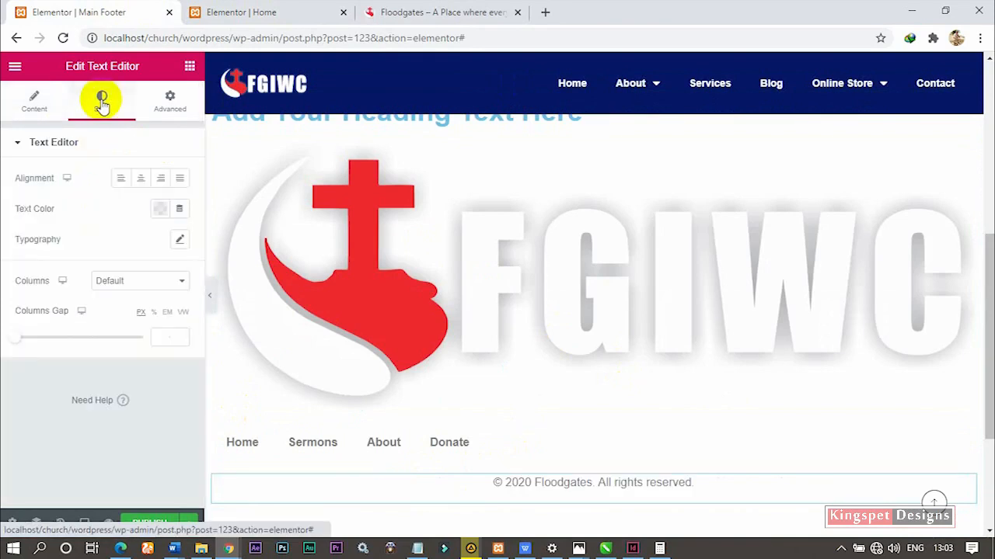
{"action": "left_click", "coordinate": [160, 210]}
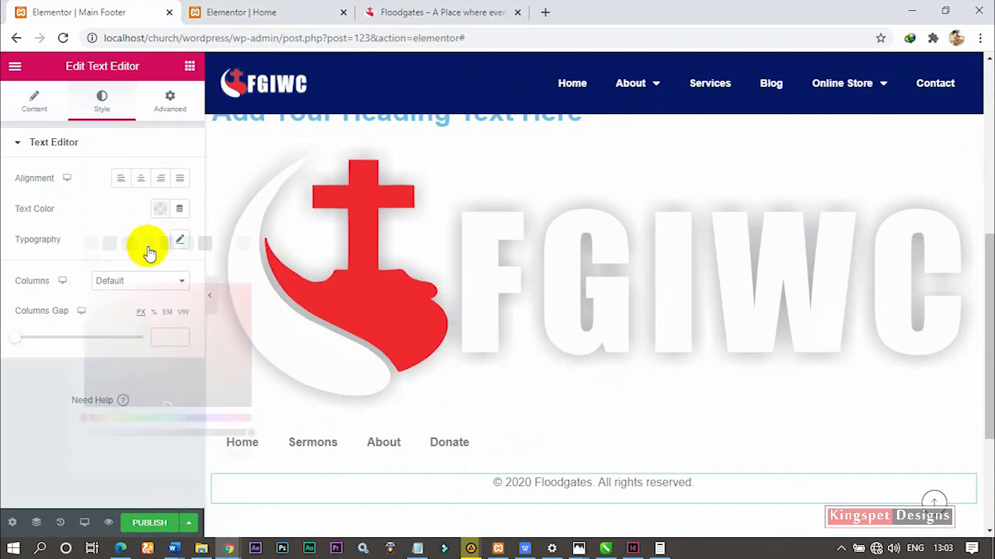
{"action": "left_click", "coordinate": [120, 211]}
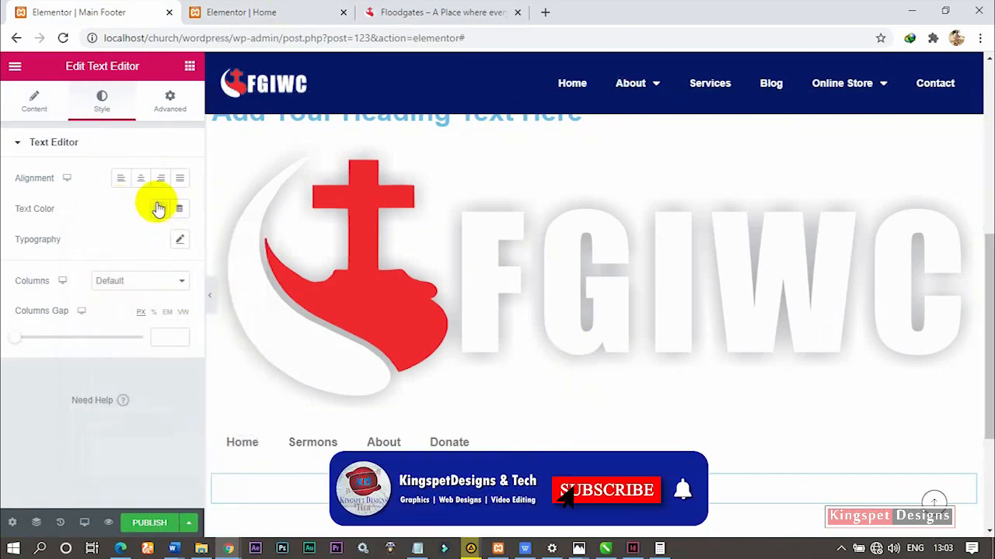
Shrink the footer's site logo by setting its width to 20%
{"action": "left_click", "coordinate": [609, 276]}
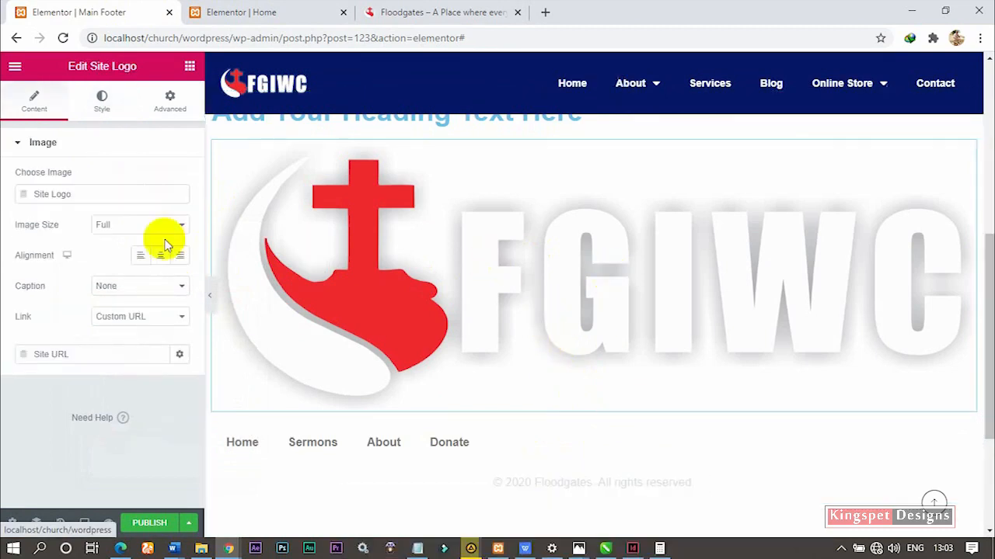
{"action": "left_click", "coordinate": [99, 103]}
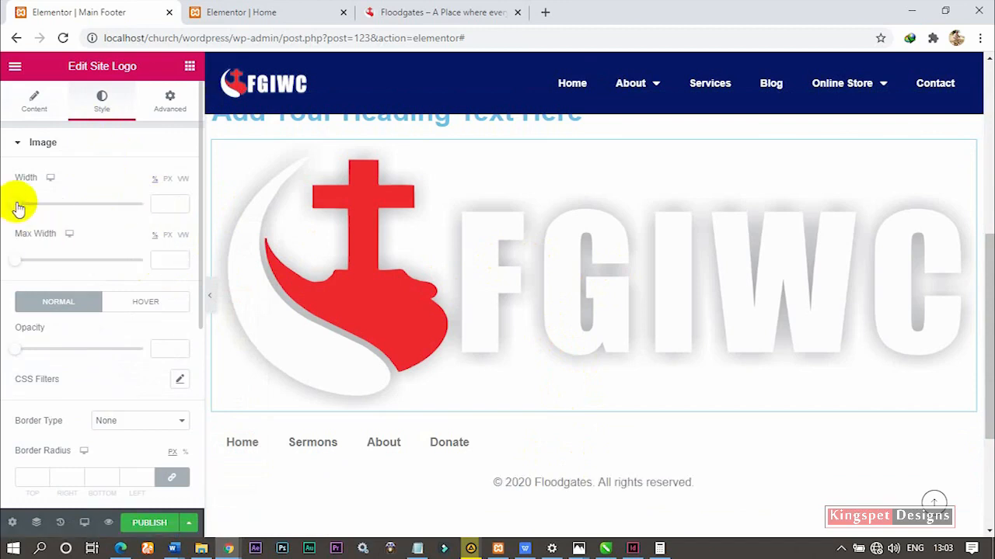
{"action": "left_click_drag", "start_coordinate": [17, 205], "coordinate": [31, 204]}
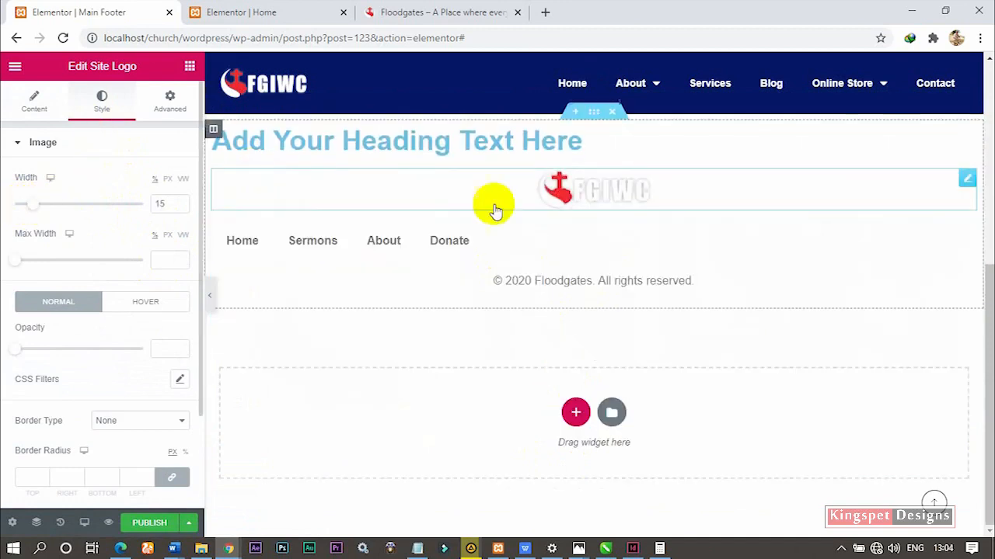
{"action": "left_click", "coordinate": [155, 204]}
{"action": "type", "text": "2"}
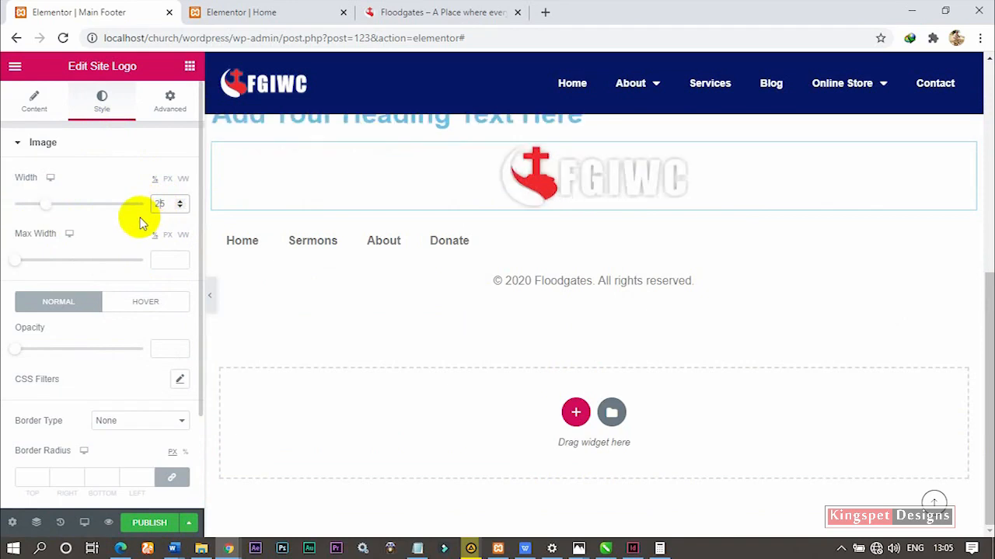
{"action": "left_click", "coordinate": [209, 299]}
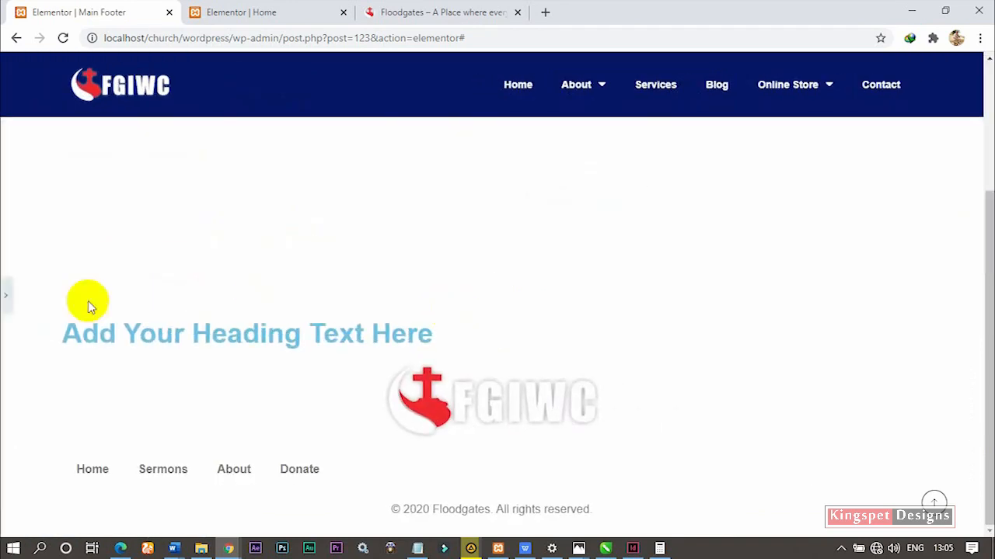
{"action": "left_click", "coordinate": [6, 295]}
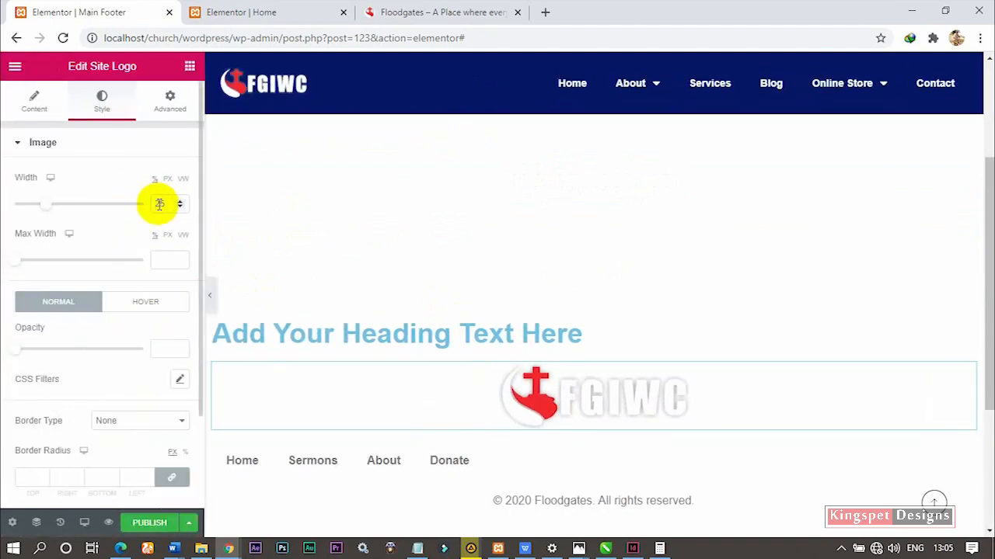
{"action": "type", "text": "0"}
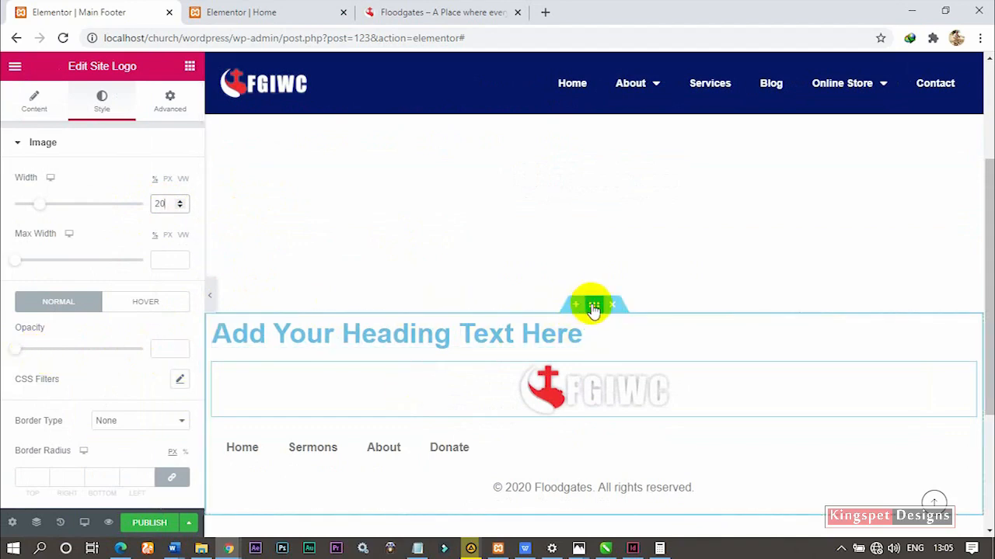
Give the footer section a classic background in dark navy blue, #010D47
{"action": "left_click", "coordinate": [594, 309]}
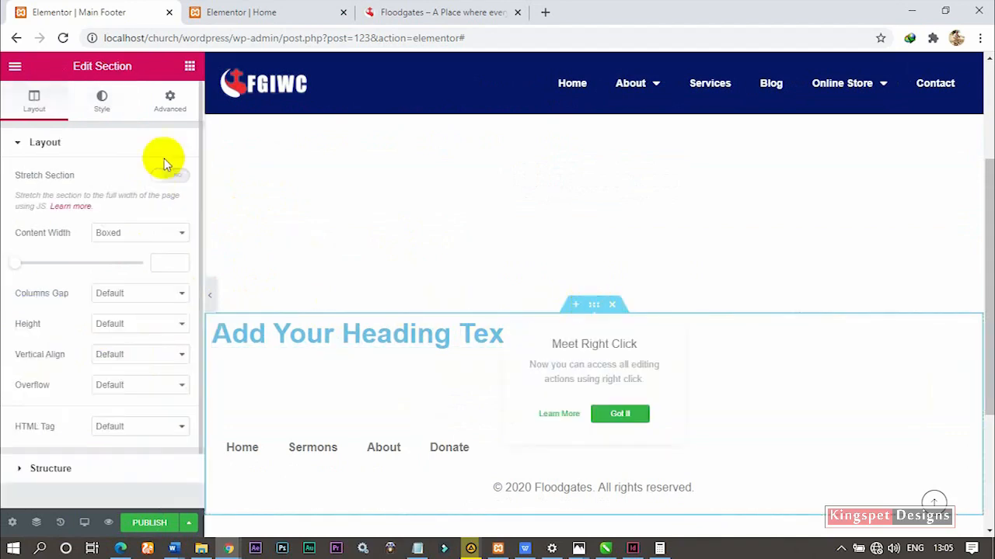
{"action": "left_click", "coordinate": [102, 103]}
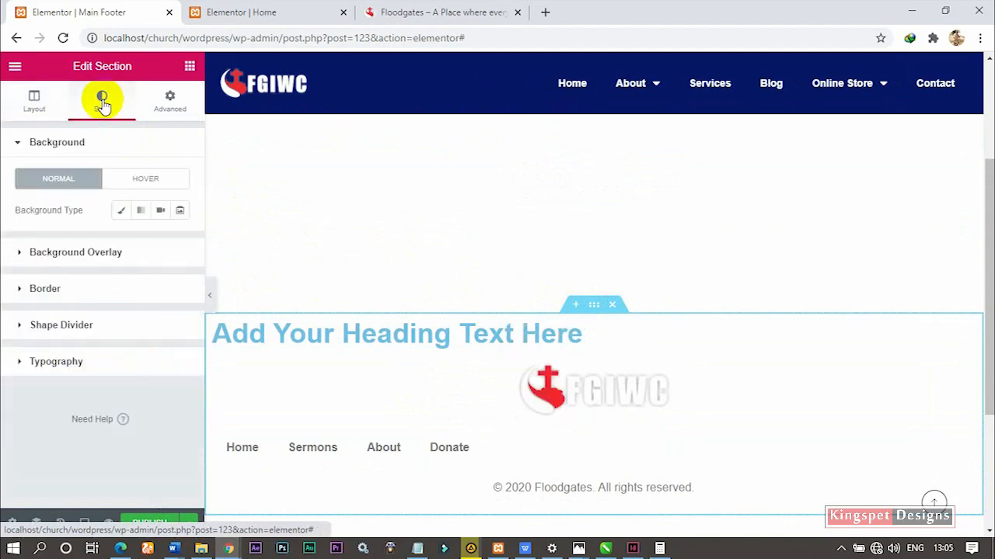
{"action": "left_click", "coordinate": [121, 217]}
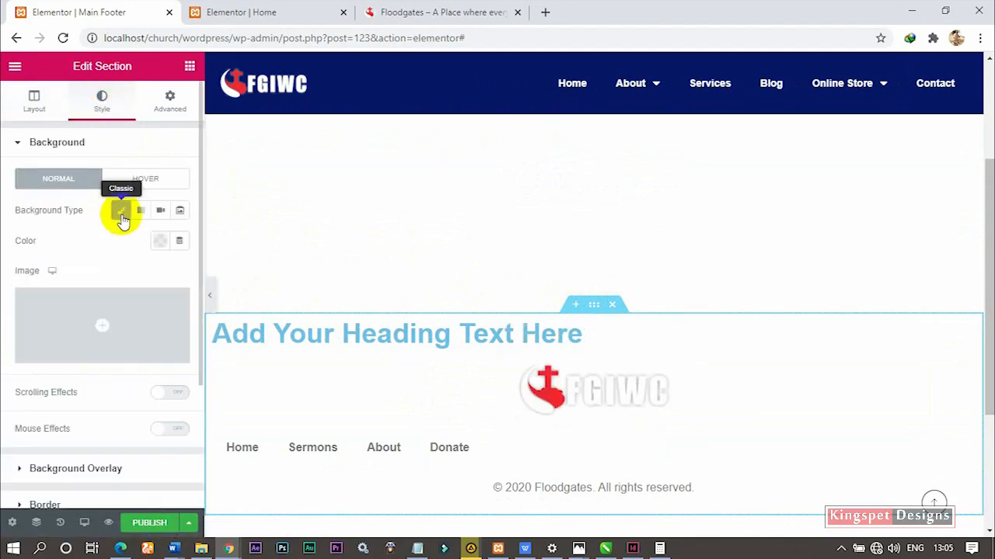
{"action": "left_click", "coordinate": [160, 241]}
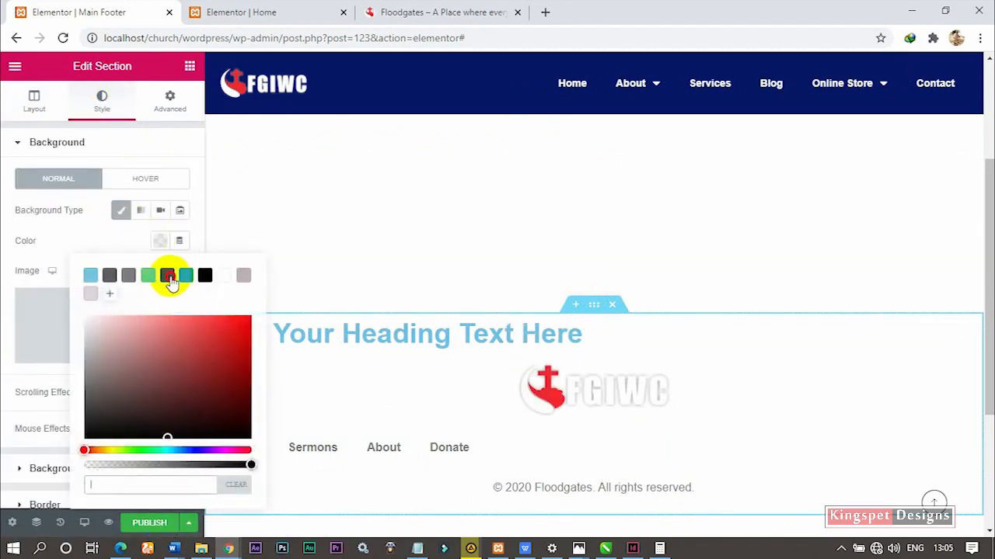
{"action": "left_click", "coordinate": [169, 276]}
{"action": "left_click_drag", "start_coordinate": [243, 396], "coordinate": [245, 396]}
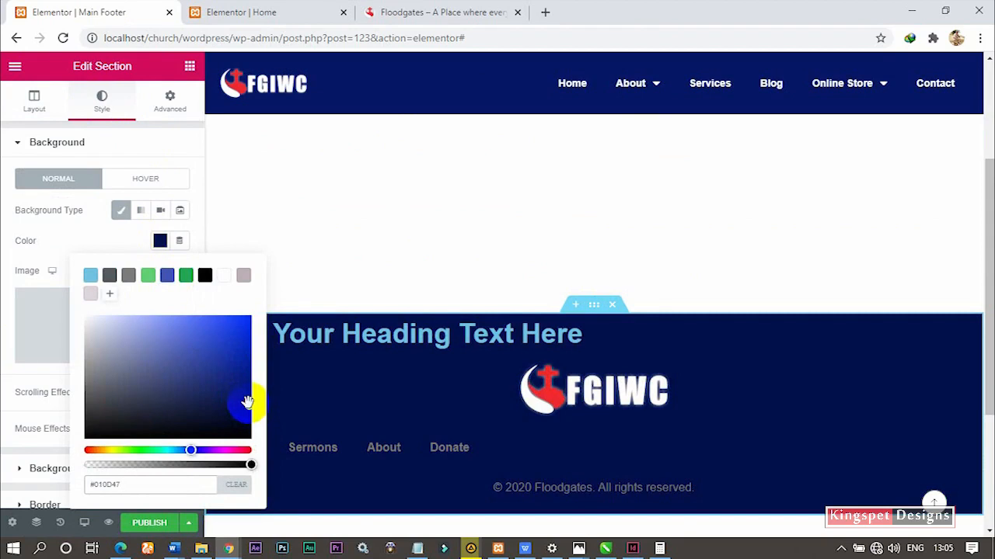
{"action": "left_click", "coordinate": [129, 232]}
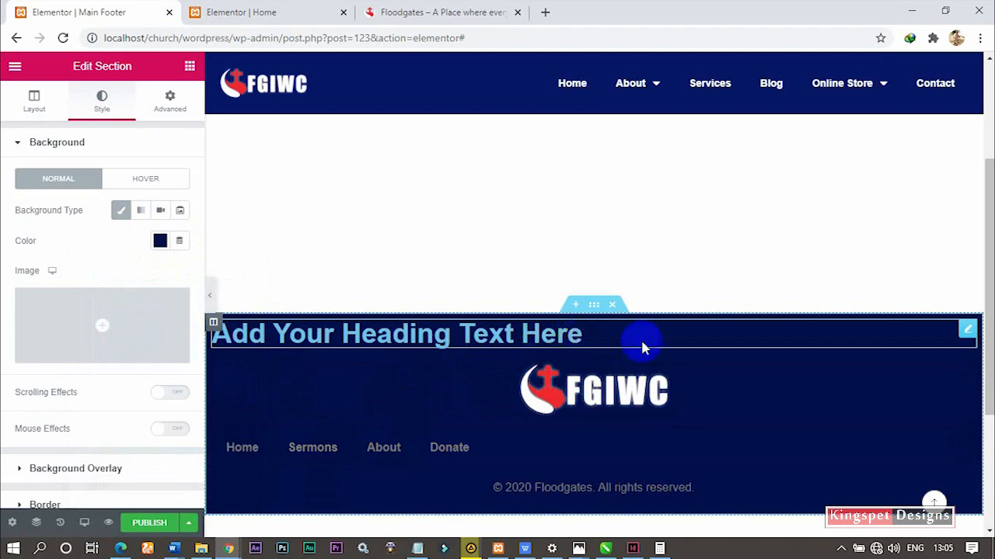
Delete the placeholder heading above the logo and stretch the footer section to the full page width
{"action": "right_click", "coordinate": [966, 332]}
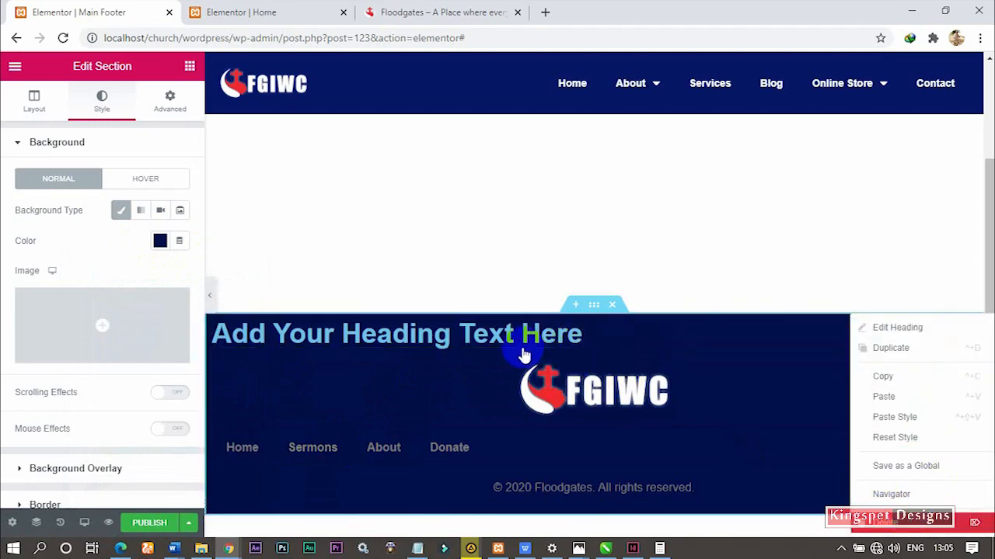
{"action": "key", "text": "Delete"}
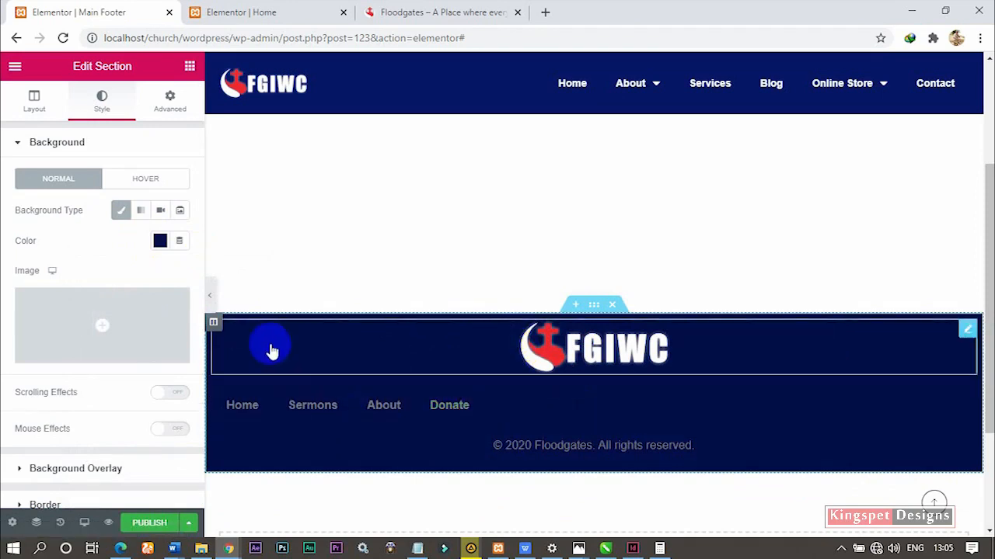
{"action": "left_click", "coordinate": [595, 308]}
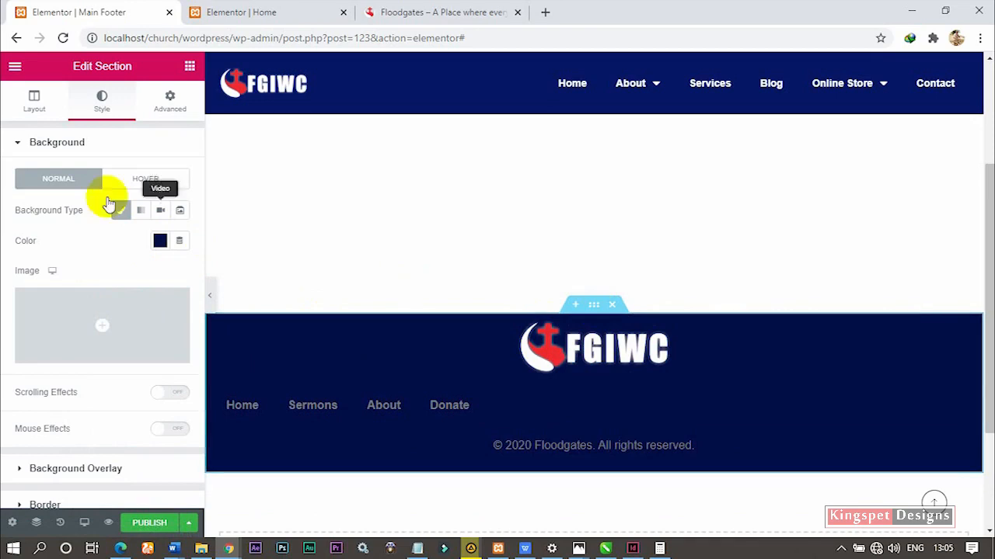
{"action": "left_click", "coordinate": [40, 103]}
{"action": "left_click", "coordinate": [157, 178]}
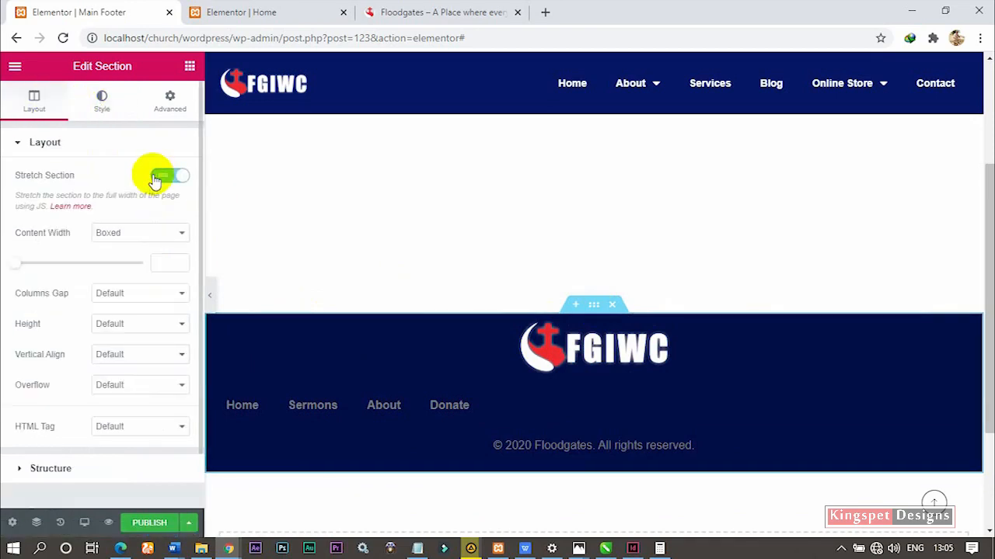
{"action": "left_click", "coordinate": [210, 296]}
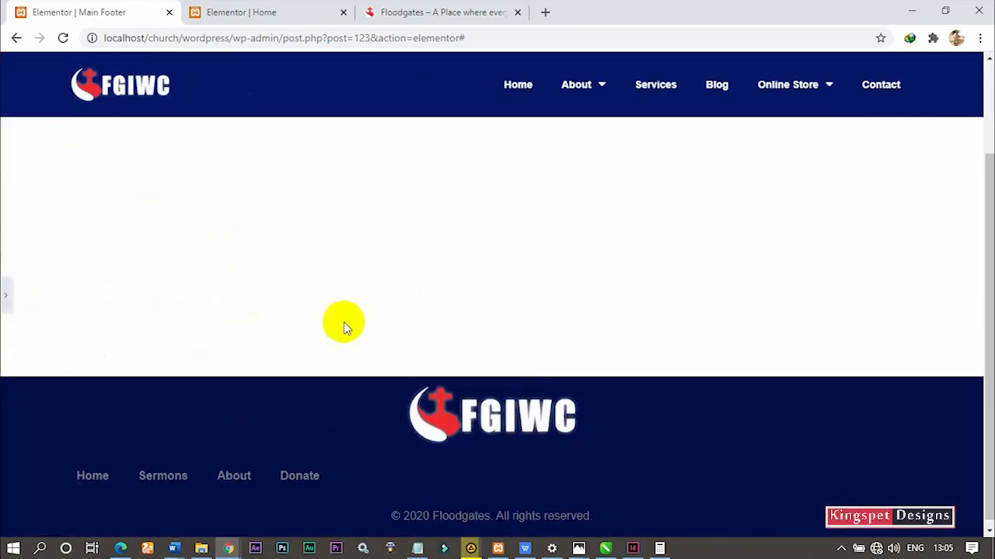
{"action": "left_click", "coordinate": [5, 296]}
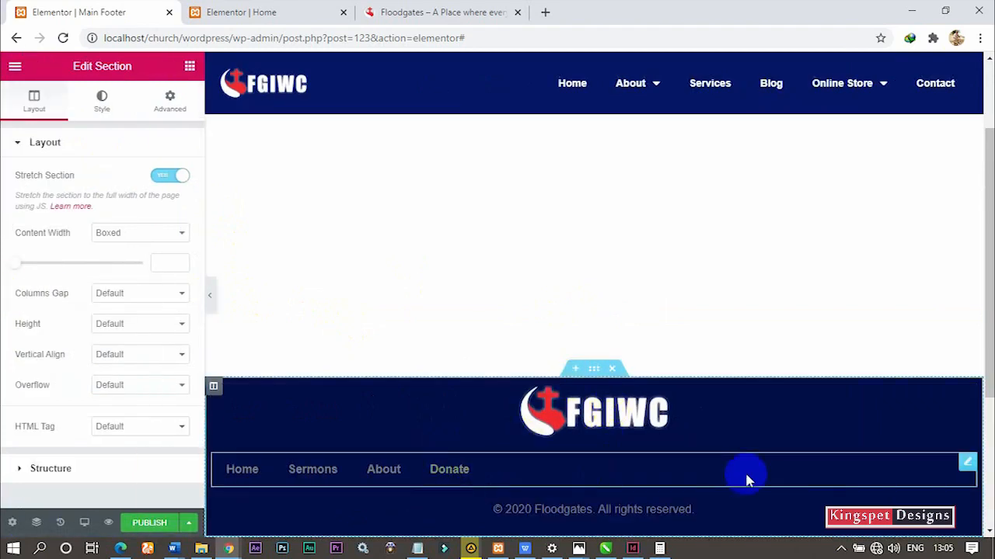
Center the footer's Nav Menu and set its normal text color to white, #FFFFFF
{"action": "left_click", "coordinate": [965, 465]}
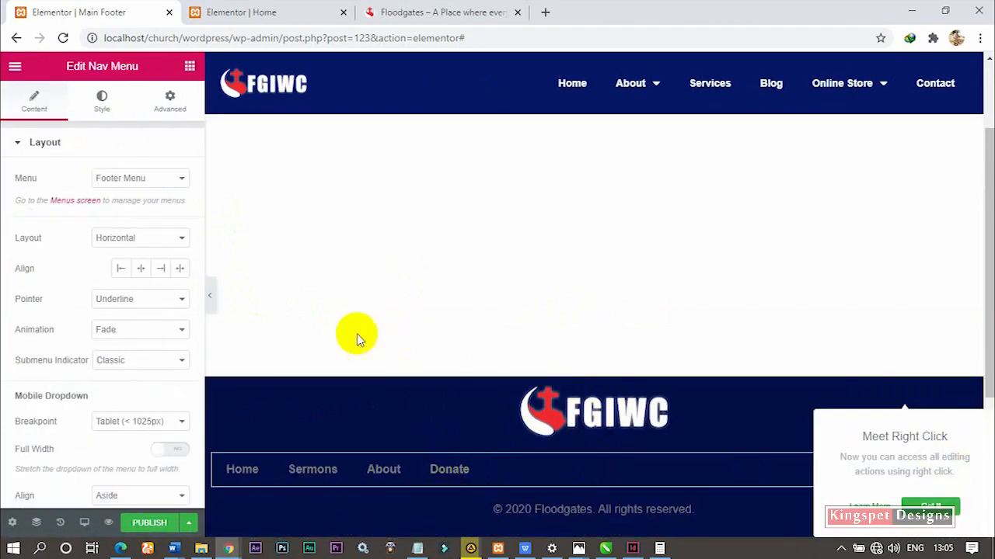
{"action": "left_click", "coordinate": [136, 269]}
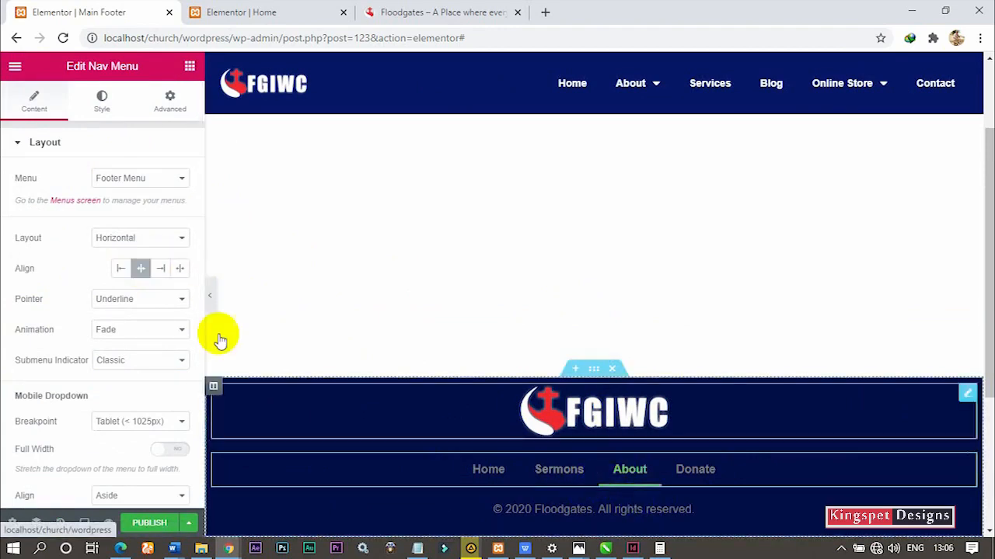
{"action": "left_click", "coordinate": [103, 105]}
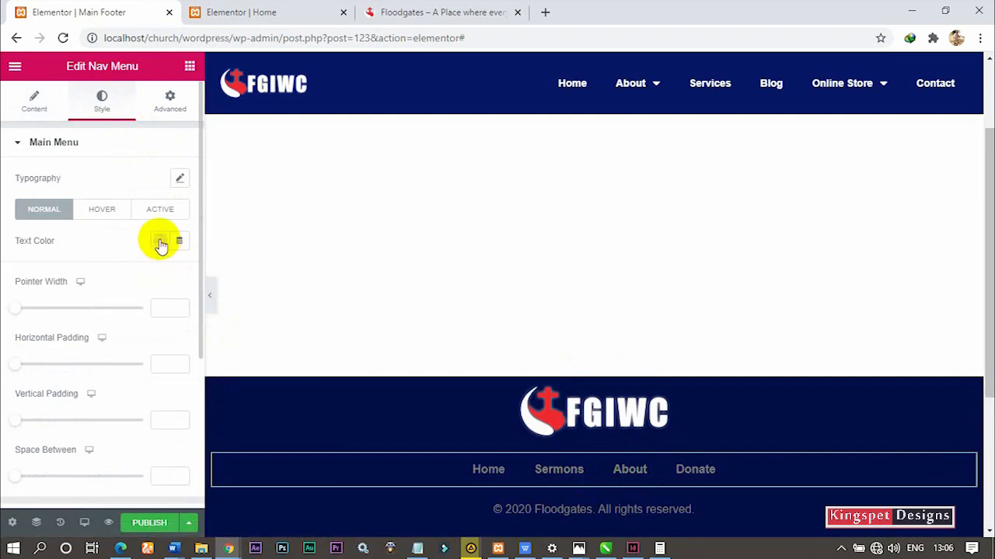
{"action": "left_click", "coordinate": [160, 244]}
{"action": "left_click_drag", "start_coordinate": [122, 349], "coordinate": [49, 289]}
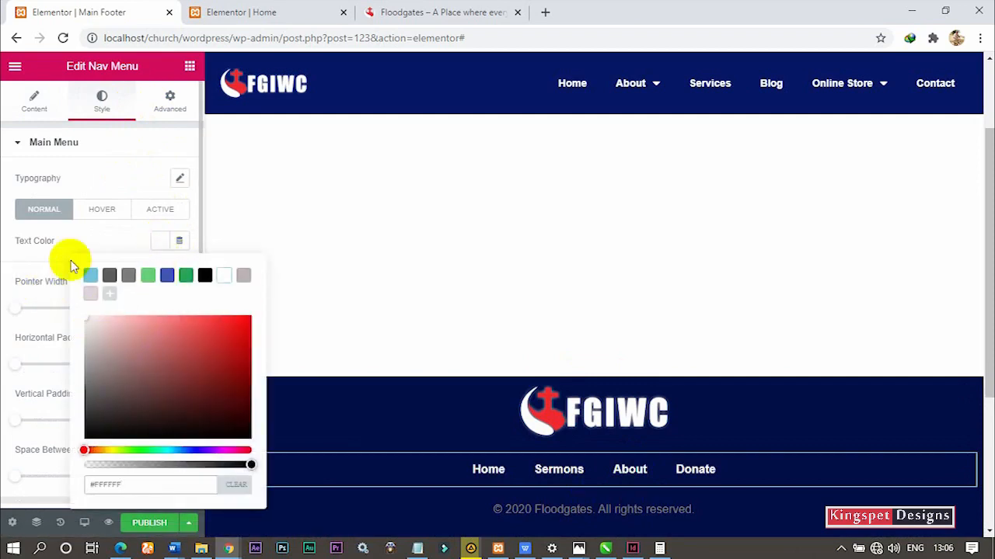
{"action": "left_click", "coordinate": [157, 242]}
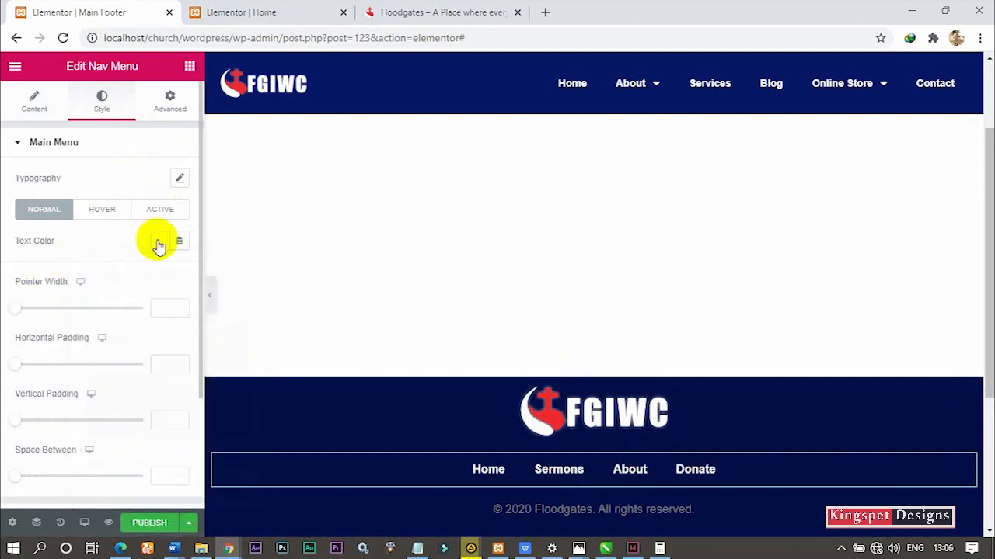
Set the footer menu's typography to Helvetica at 14 px and preview the footer at full width
{"action": "left_click", "coordinate": [180, 179]}
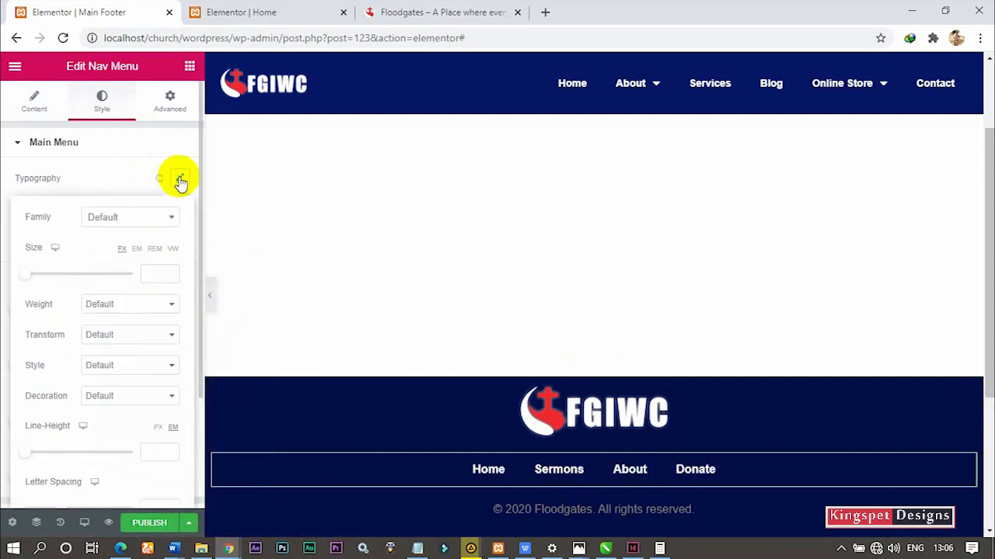
{"action": "left_click", "coordinate": [134, 224]}
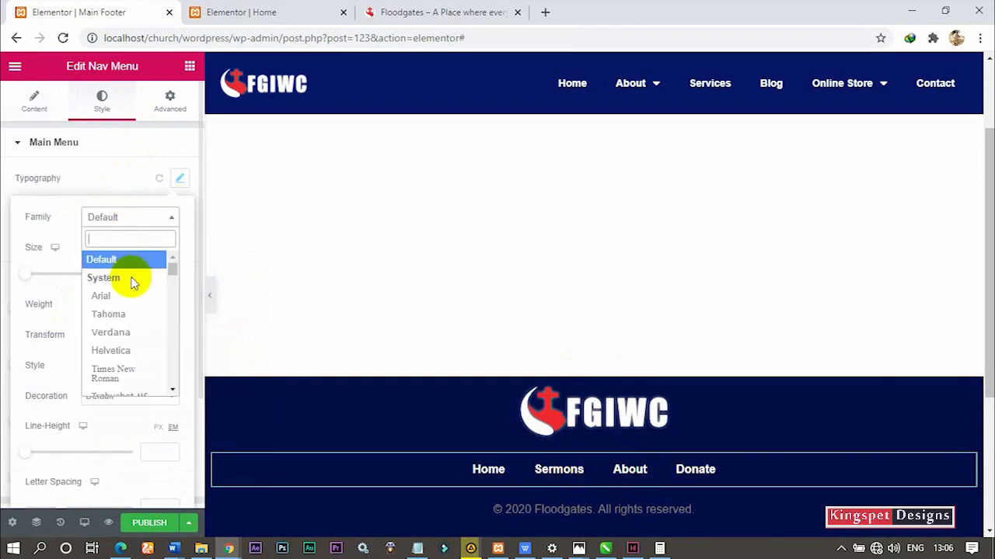
{"action": "left_click", "coordinate": [122, 350]}
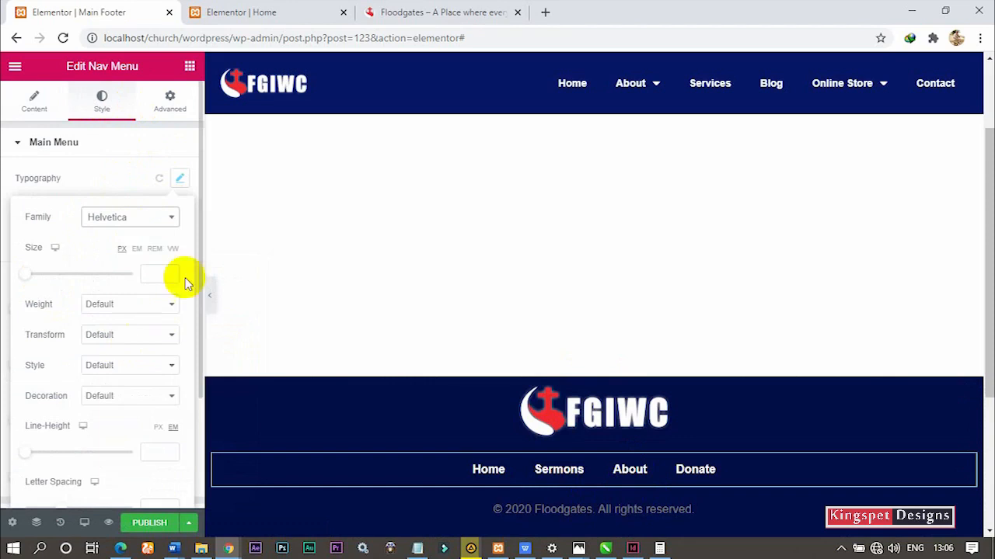
{"action": "left_click", "coordinate": [148, 273]}
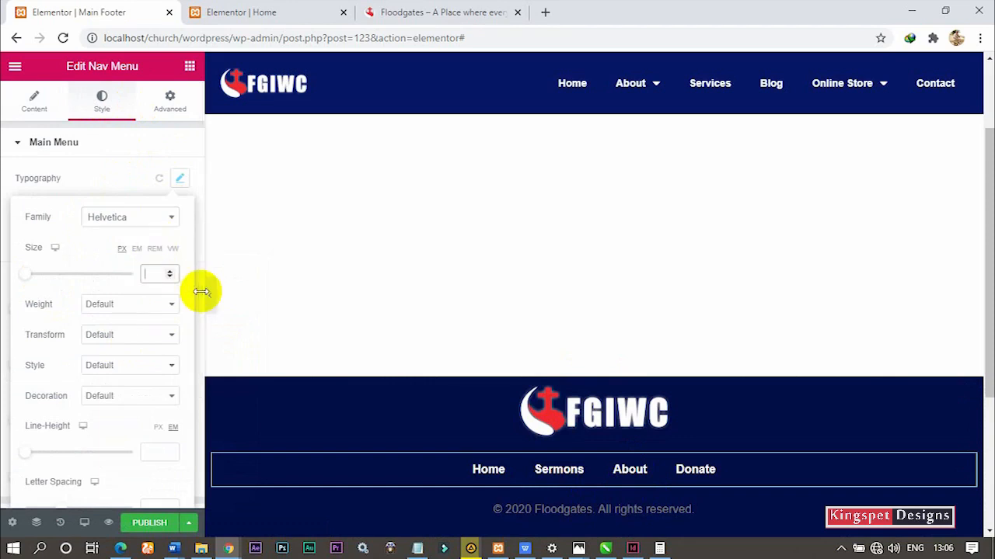
{"action": "type", "text": "14"}
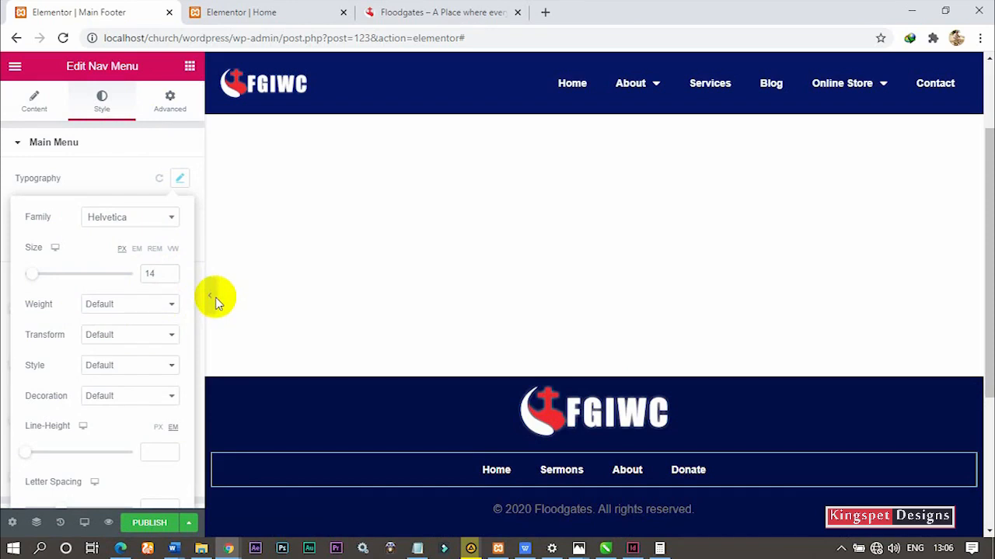
{"action": "left_click", "coordinate": [211, 299]}
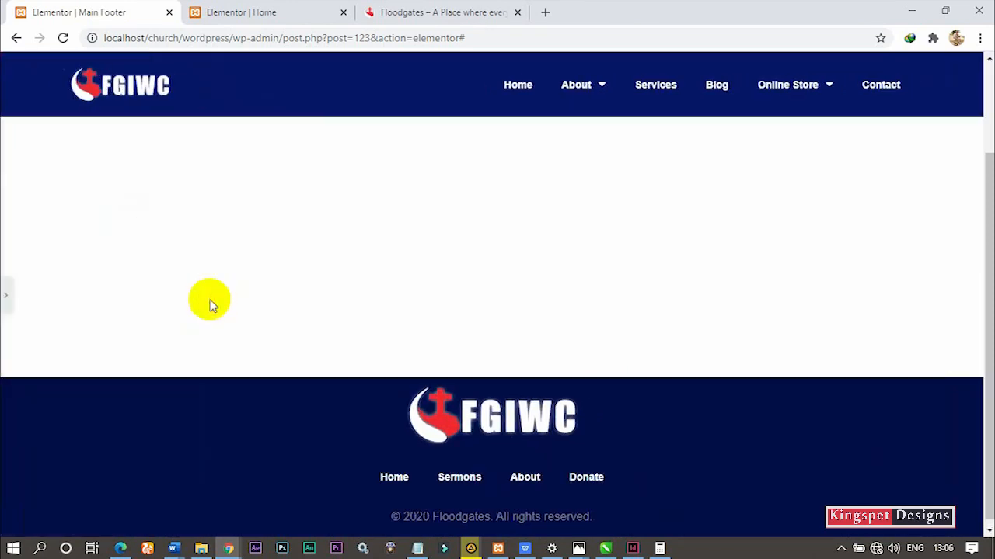
{"action": "left_click", "coordinate": [7, 295]}
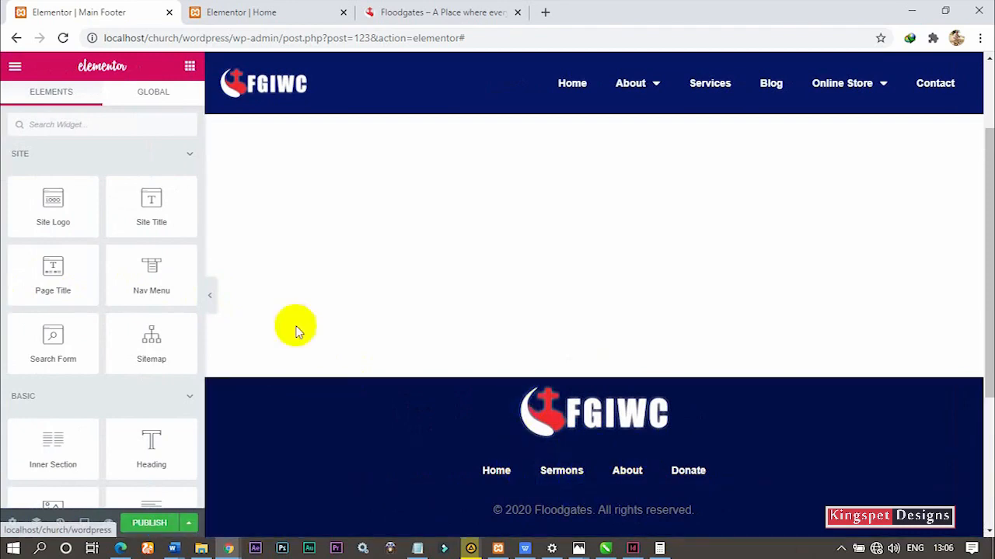
Set the copyright line's text color to light grey, #E9E9E9
{"action": "scroll", "coordinate": [561, 503], "scroll_direction": "down", "scroll_amount": 1}
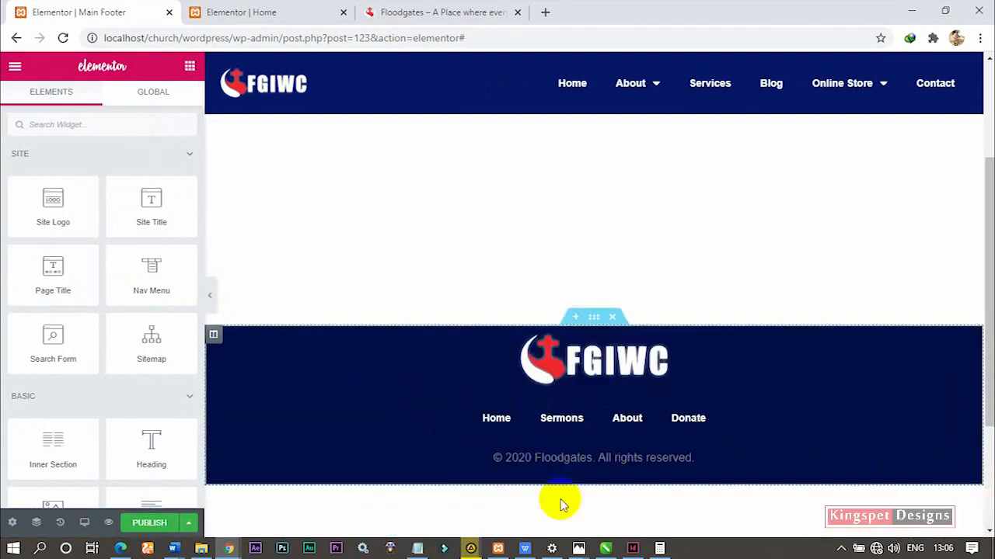
{"action": "scroll", "coordinate": [561, 503], "scroll_direction": "down", "scroll_amount": 2}
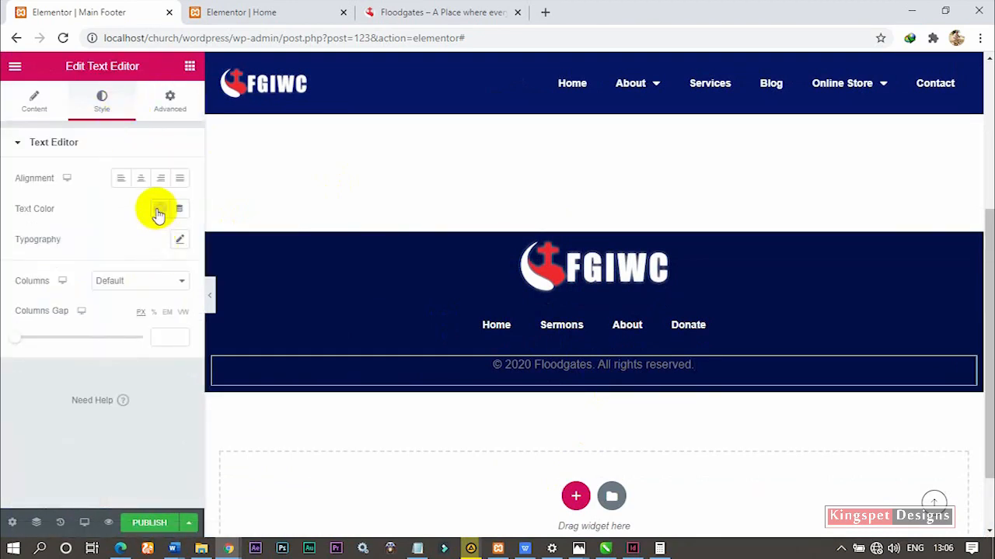
{"action": "left_click", "coordinate": [158, 211]}
{"action": "left_click_drag", "start_coordinate": [160, 337], "coordinate": [71, 300]}
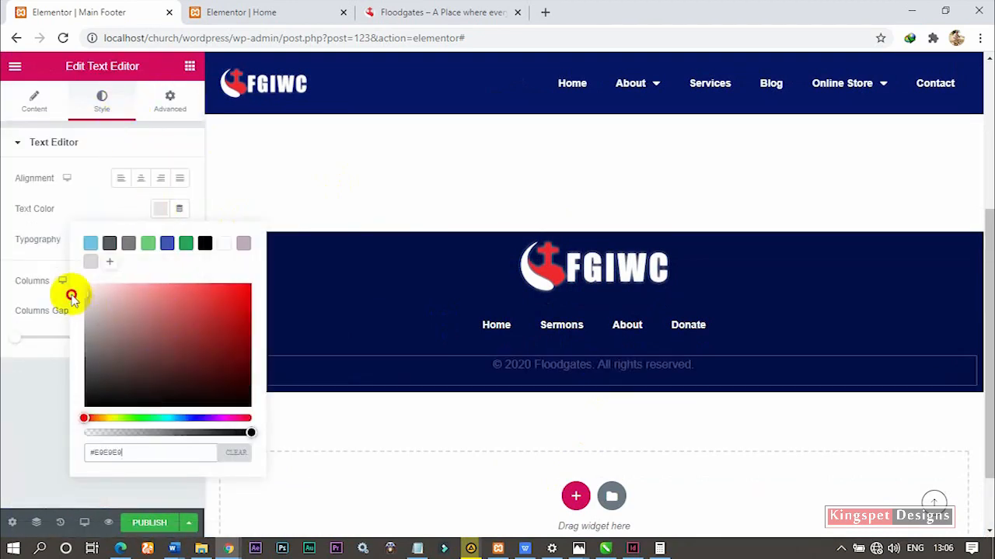
{"action": "left_click", "coordinate": [134, 208]}
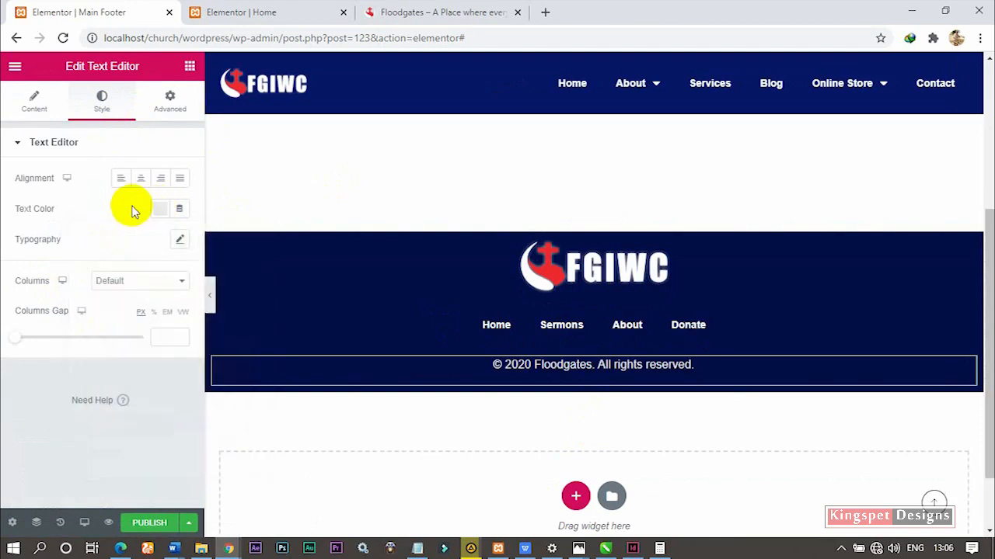
Darken the copyright line's text color to a slightly deeper light grey
{"action": "left_click", "coordinate": [159, 210]}
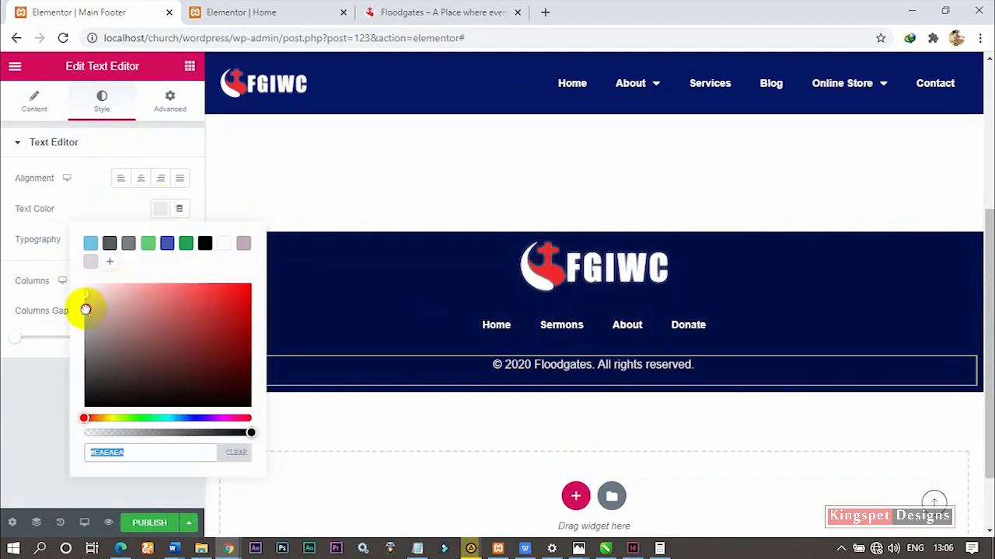
{"action": "left_click_drag", "start_coordinate": [86, 309], "coordinate": [77, 309]}
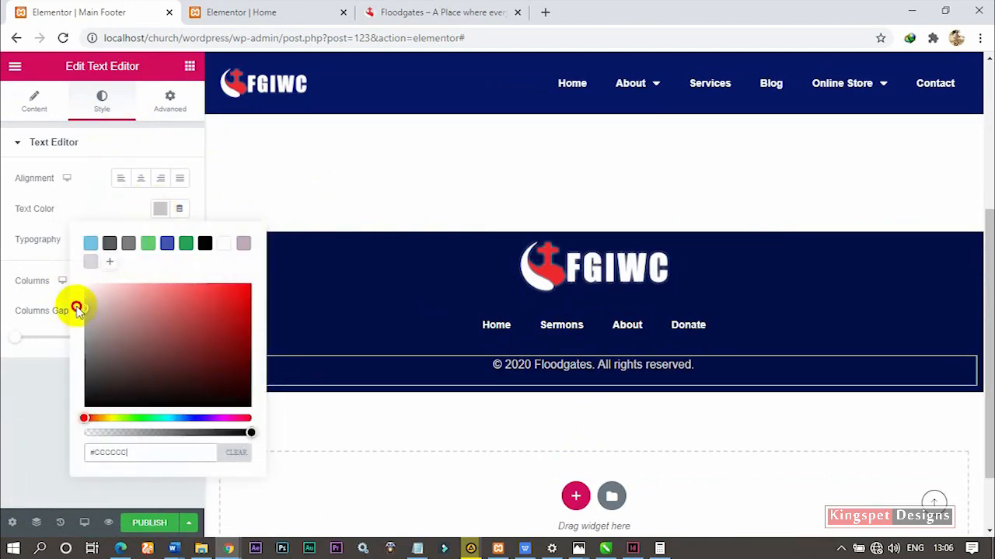
{"action": "left_click", "coordinate": [156, 210]}
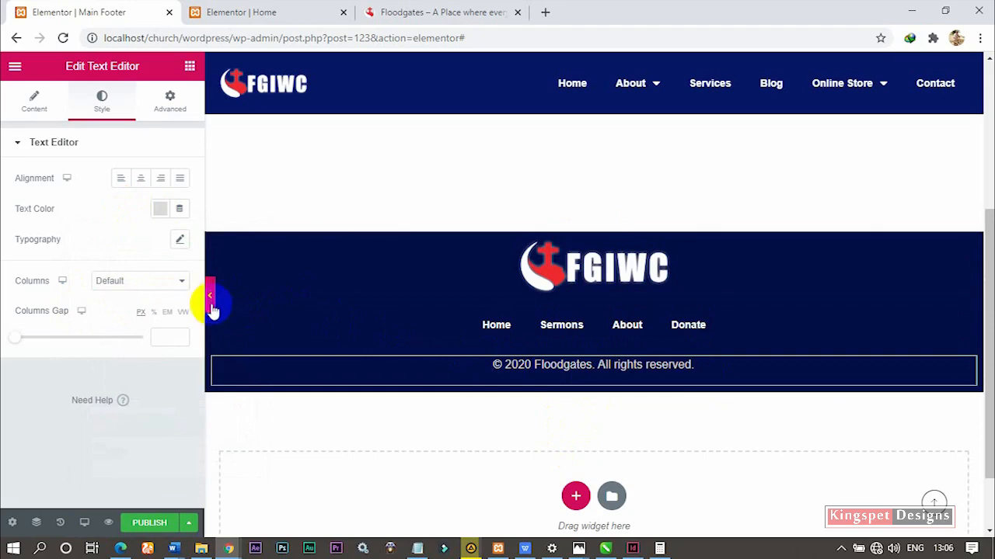
Set the footer Site Logo's width to 15% and preview the footer at full width
{"action": "left_click", "coordinate": [368, 265]}
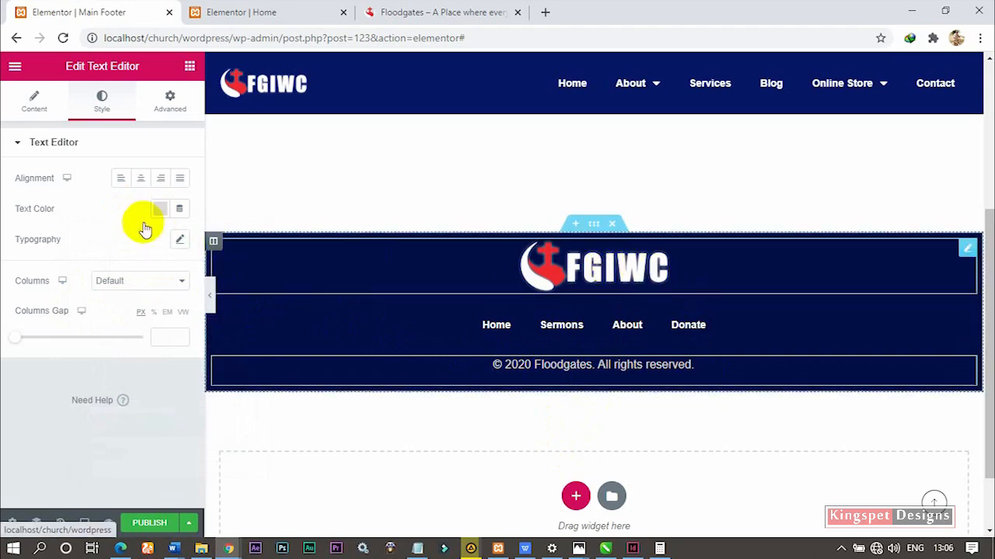
{"action": "type", "text": "15"}
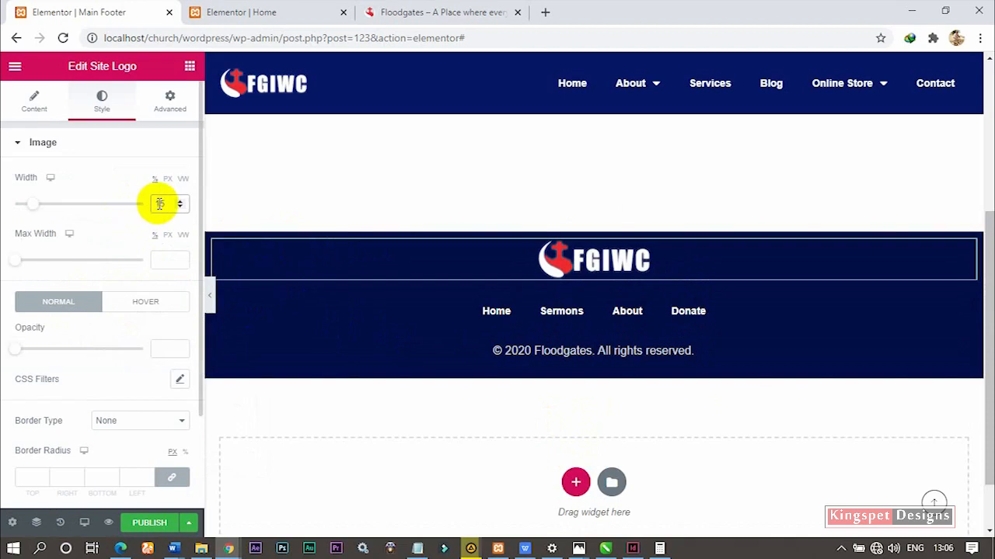
{"action": "left_click", "coordinate": [209, 295]}
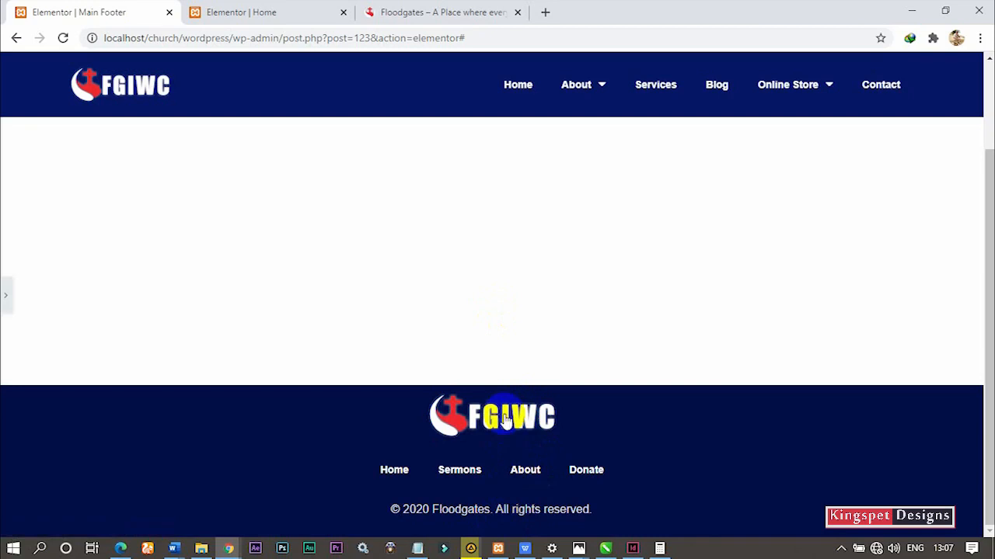
{"action": "left_click", "coordinate": [6, 299]}
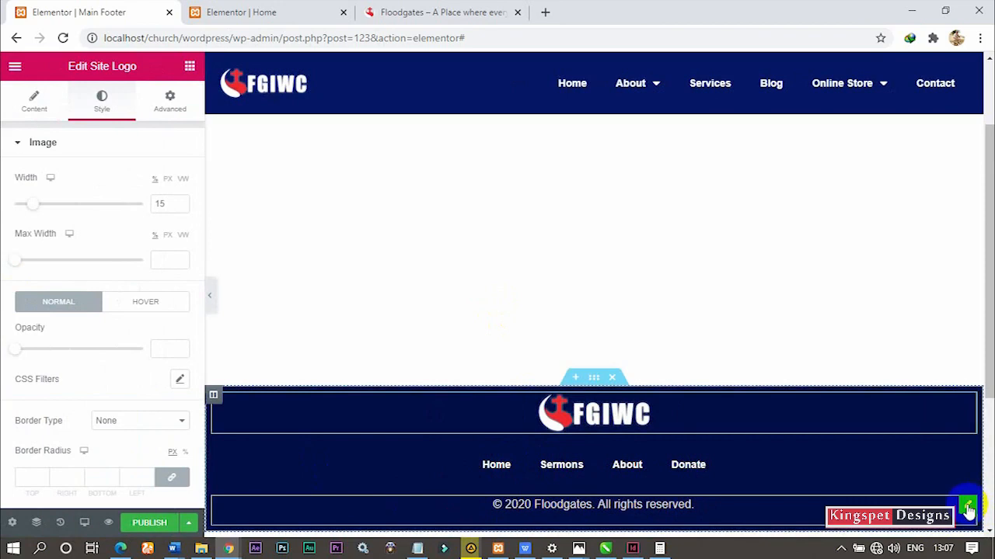
Set the copyright line's top margin to -20 px and preview the footer at full width
{"action": "left_click", "coordinate": [269, 250]}
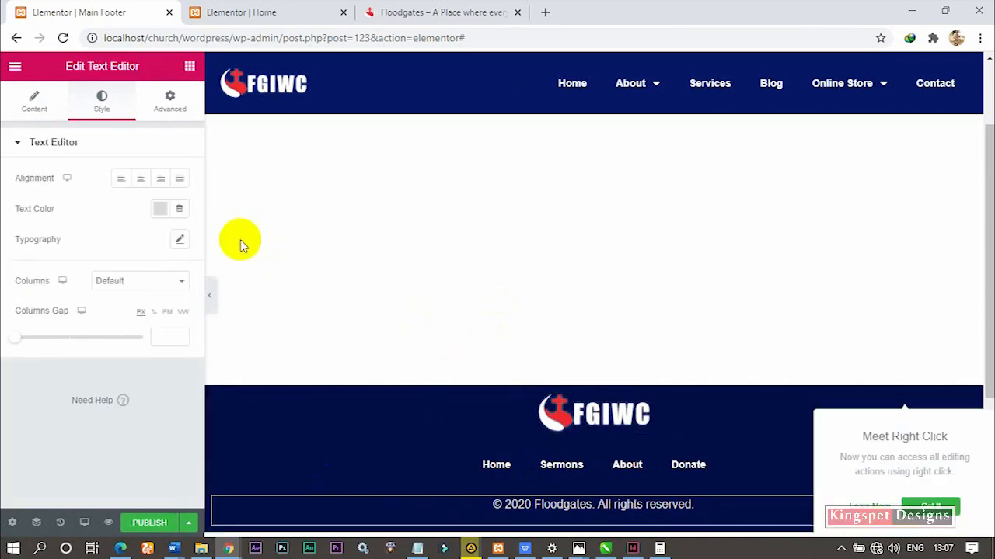
{"action": "left_click", "coordinate": [169, 107]}
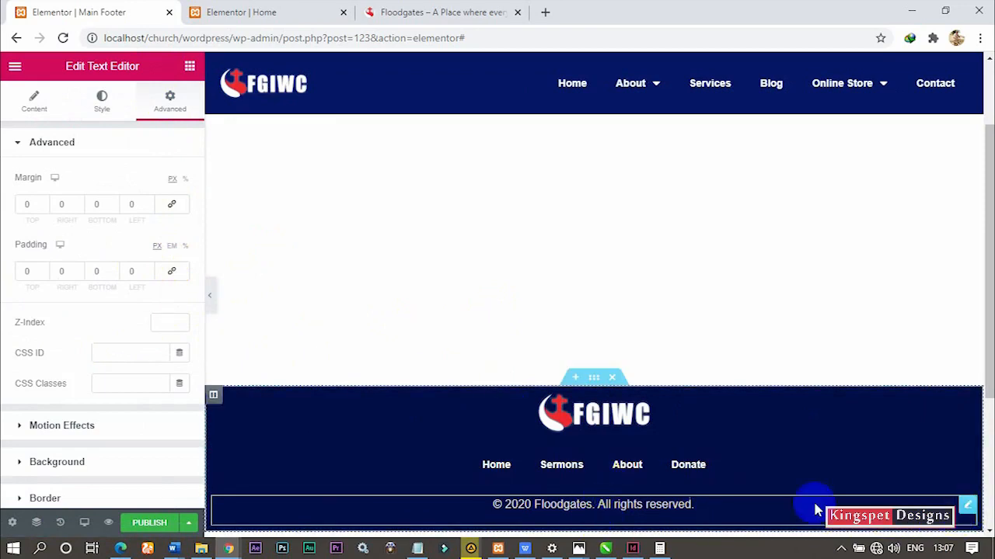
{"action": "left_click", "coordinate": [600, 504]}
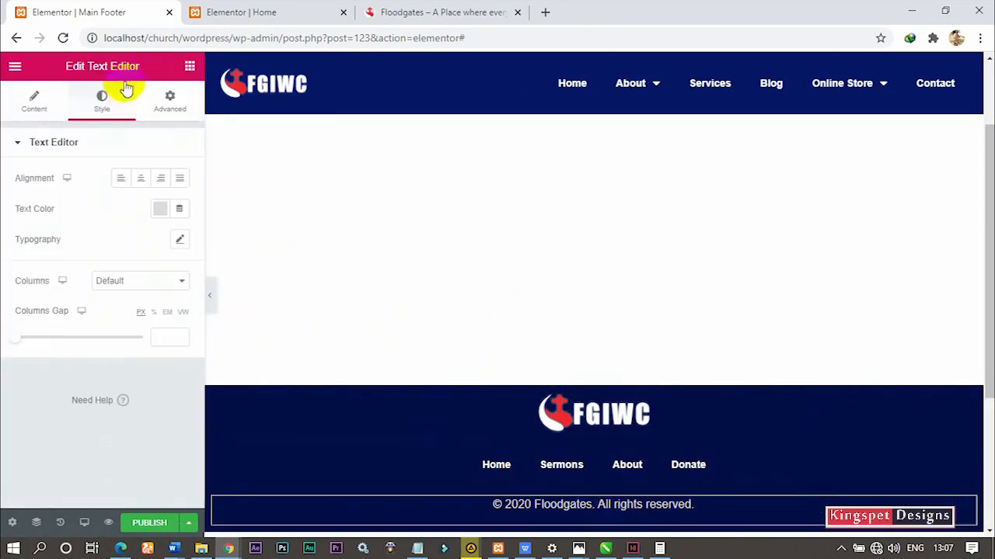
{"action": "left_click", "coordinate": [177, 101]}
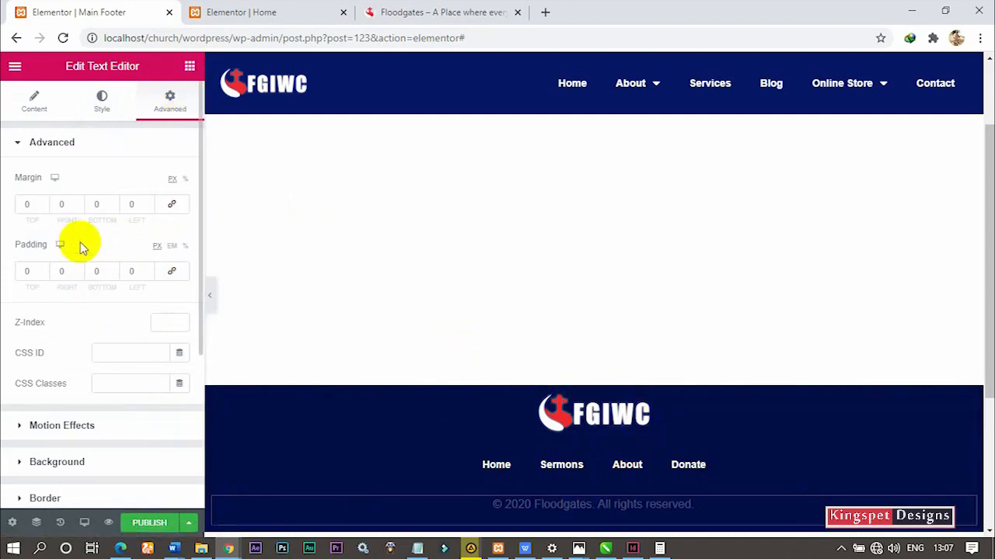
{"action": "left_click", "coordinate": [43, 207]}
{"action": "left_click", "coordinate": [43, 207]}
{"action": "left_click", "coordinate": [43, 208]}
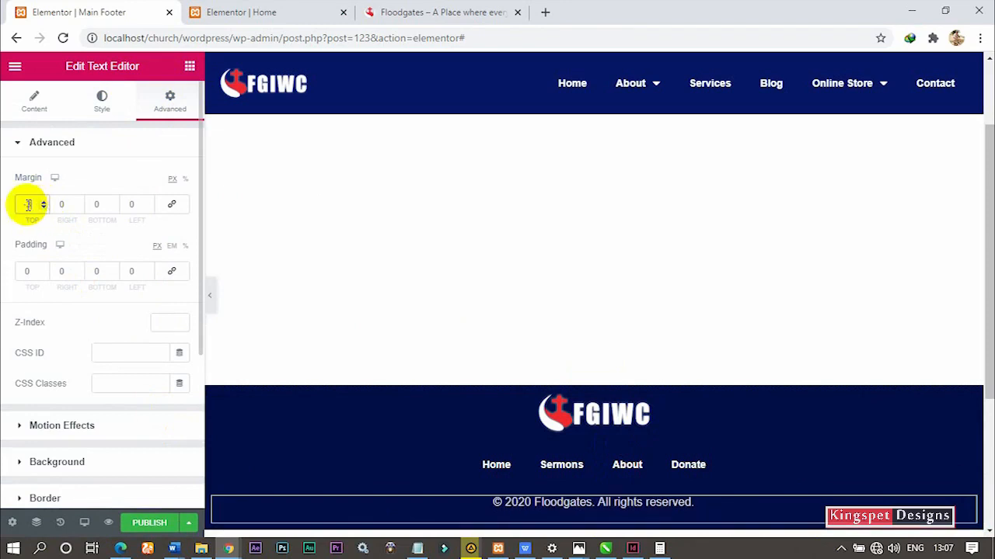
{"action": "type", "text": "0"}
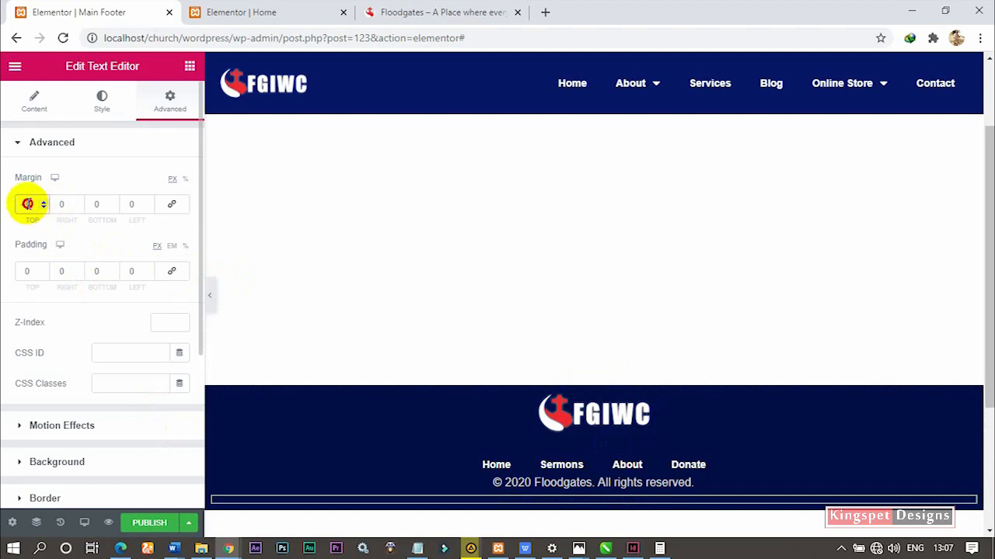
{"action": "type", "text": "2"}
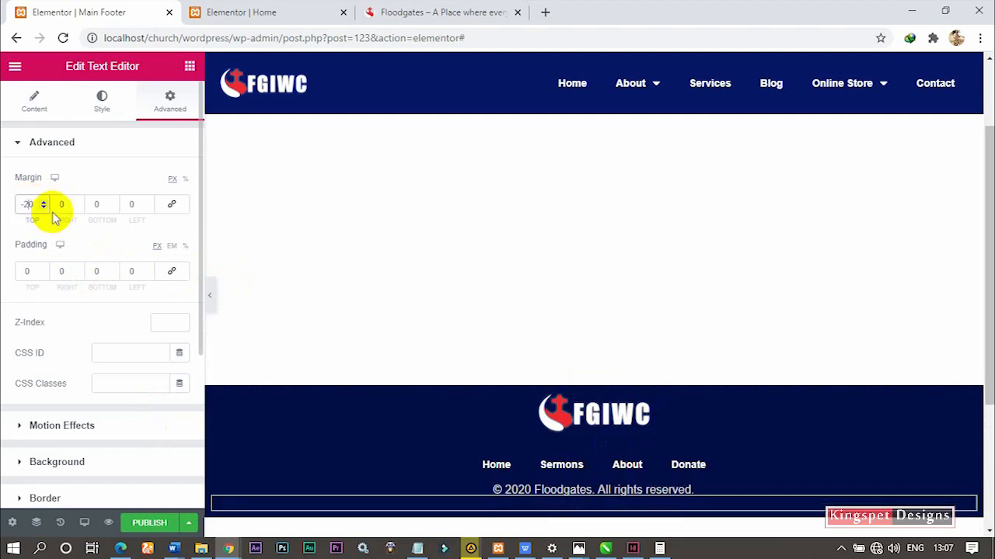
{"action": "left_click", "coordinate": [211, 300]}
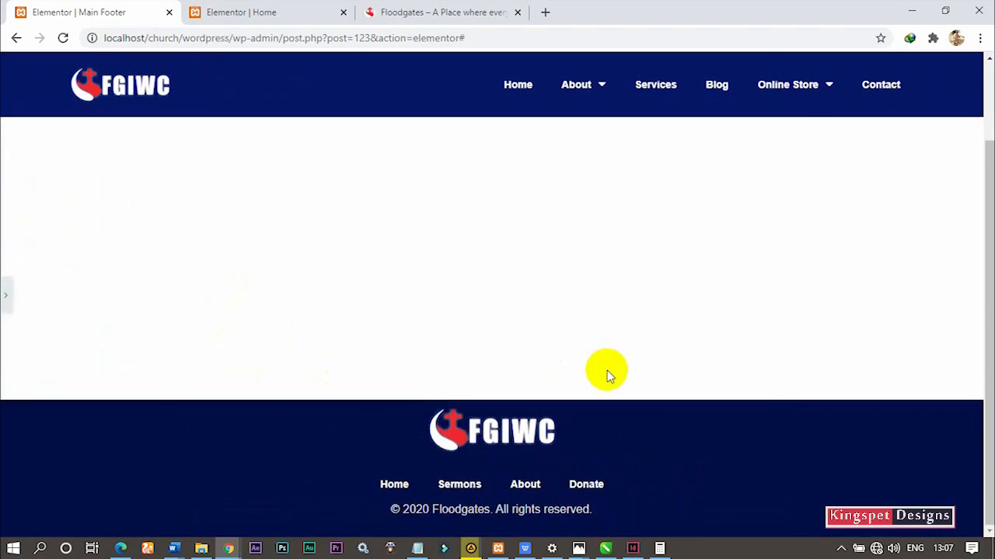
Set the copyright line's top margin to -15 px
{"action": "left_click", "coordinate": [6, 294]}
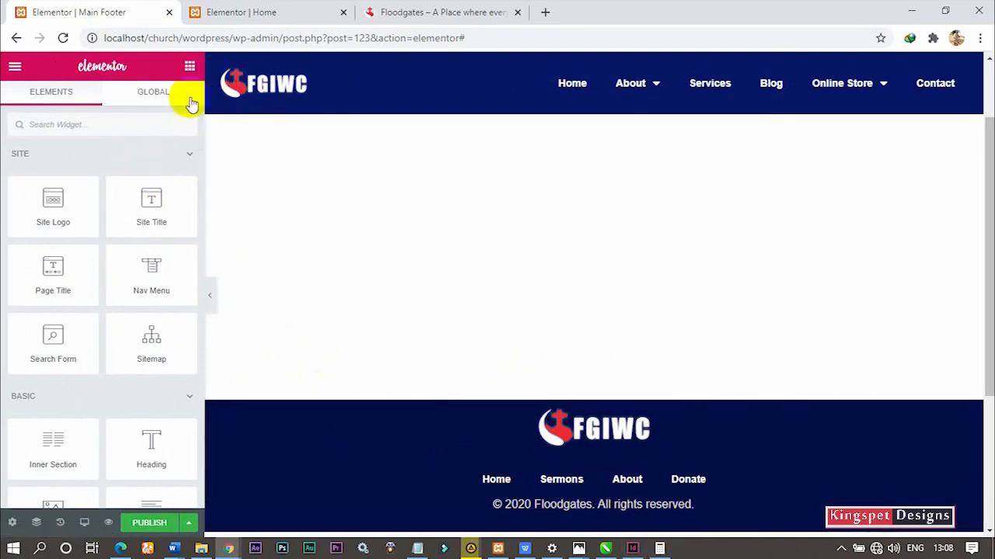
{"action": "left_click", "coordinate": [620, 505]}
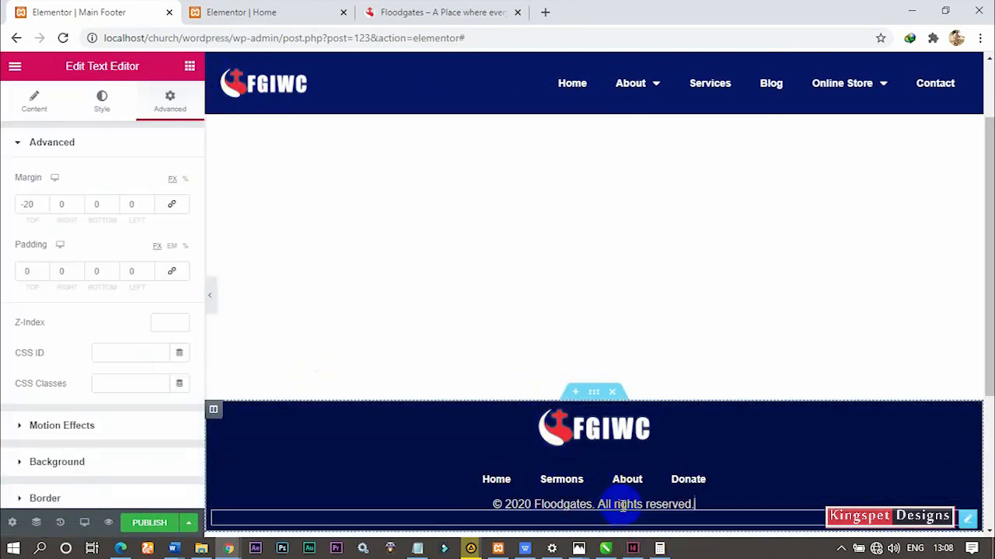
{"action": "type", "text": "15"}
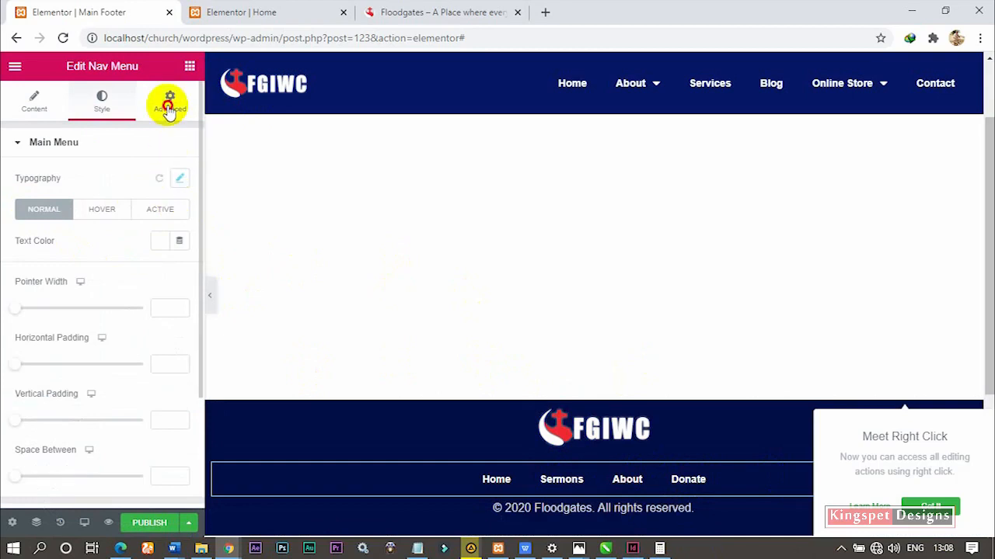
Unlink the footer Nav Menu's margins, set its top margin to -10 px, and preview the footer
{"action": "left_click", "coordinate": [170, 108]}
{"action": "left_click", "coordinate": [174, 203]}
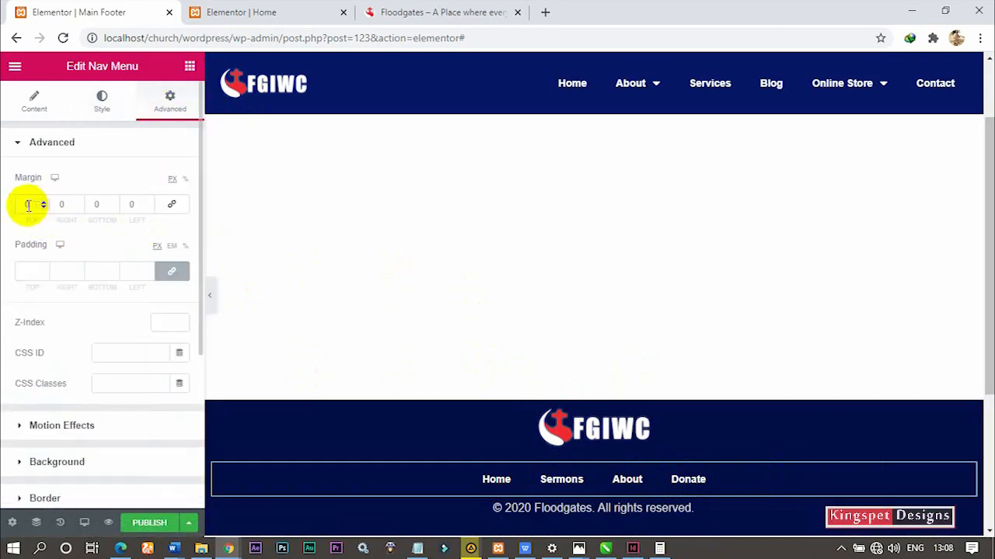
{"action": "left_click", "coordinate": [43, 208]}
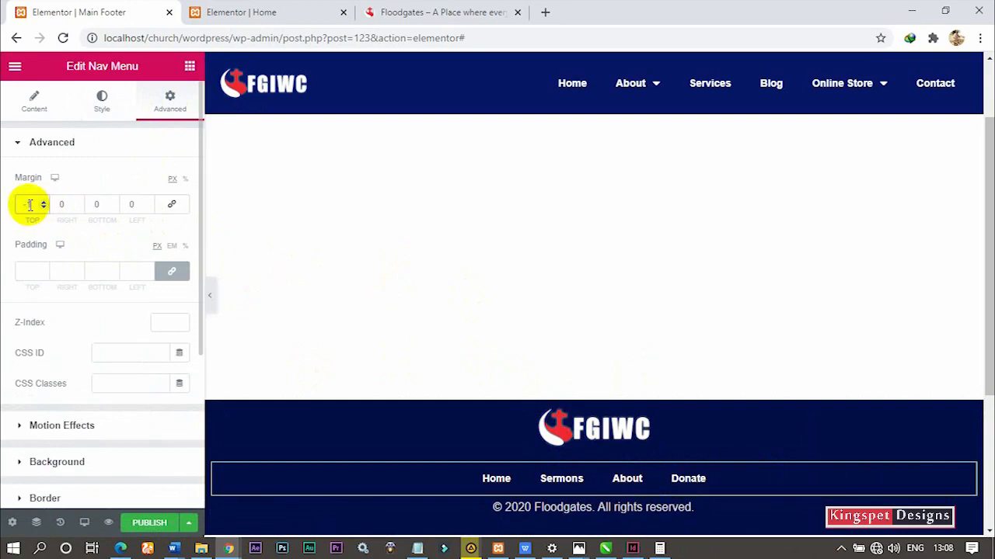
{"action": "left_click", "coordinate": [210, 295]}
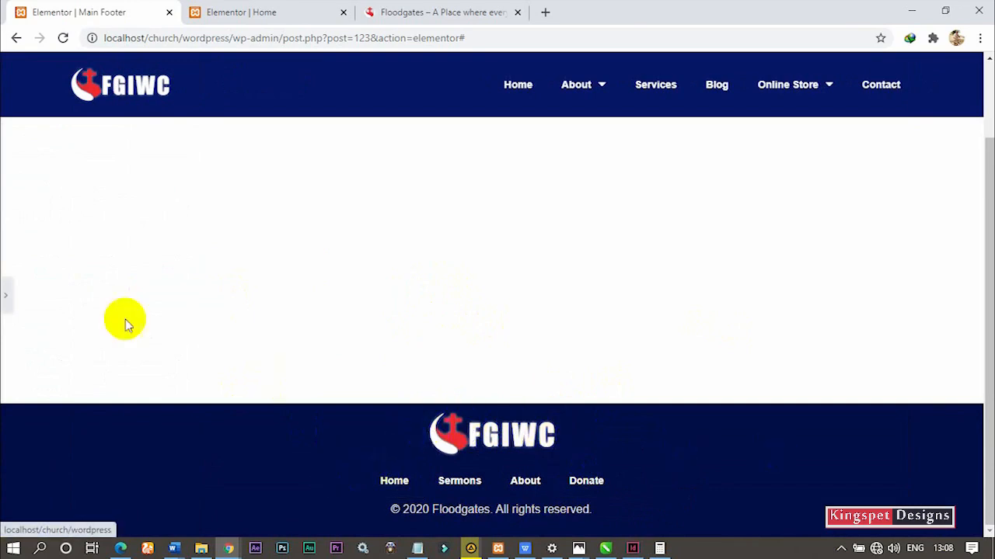
{"action": "left_click", "coordinate": [6, 295]}
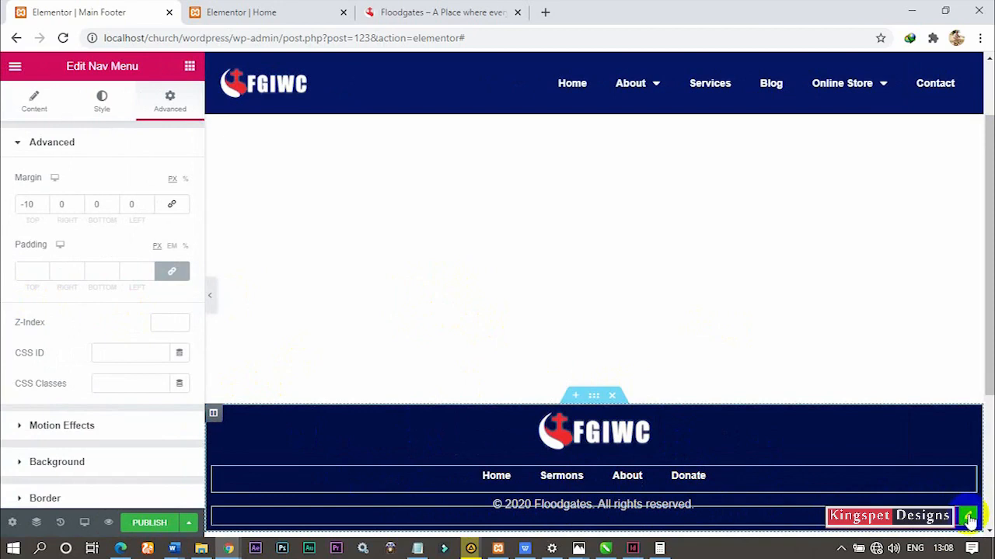
{"action": "right_click", "coordinate": [969, 519]}
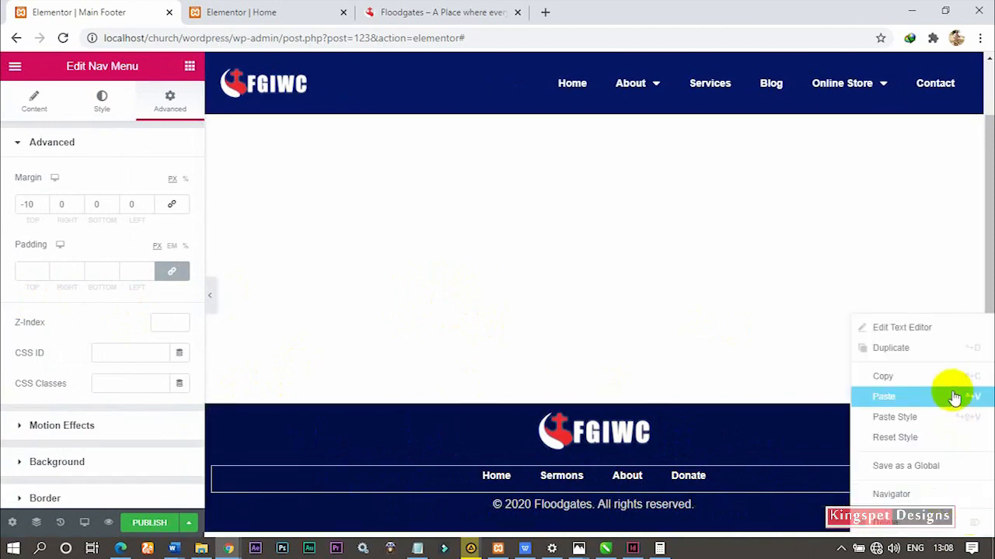
{"action": "left_click", "coordinate": [924, 349]}
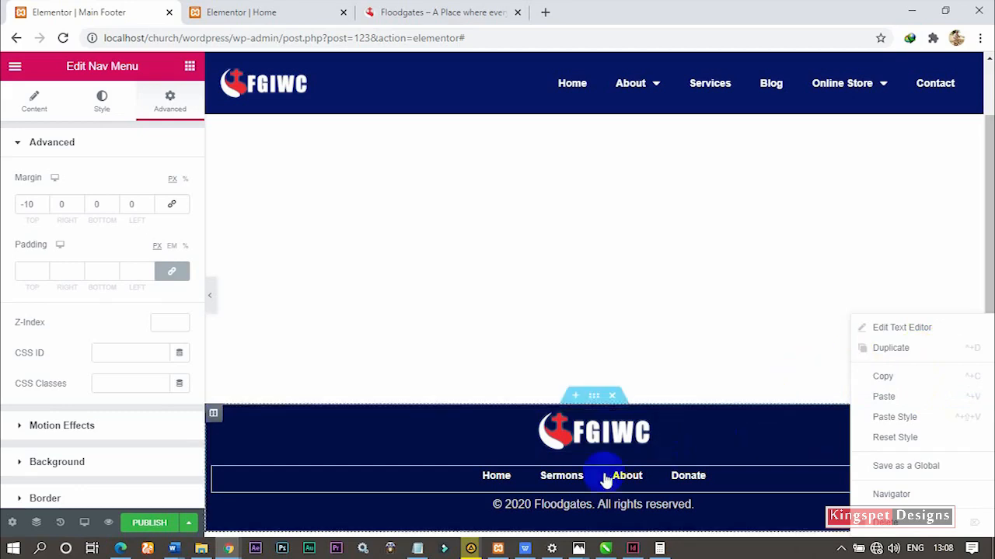
{"action": "scroll", "coordinate": [529, 477], "scroll_direction": "down", "scroll_amount": 3}
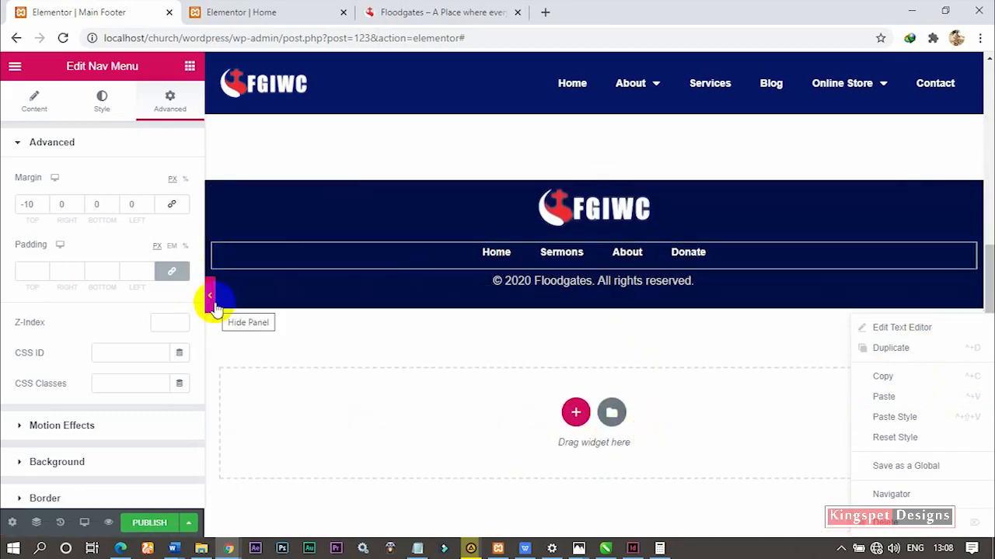
Add a two-column Inner Section below the footer menu and move the copyright line into its left column
{"action": "left_click", "coordinate": [188, 74]}
{"action": "left_click_drag", "start_coordinate": [49, 460], "coordinate": [561, 291]}
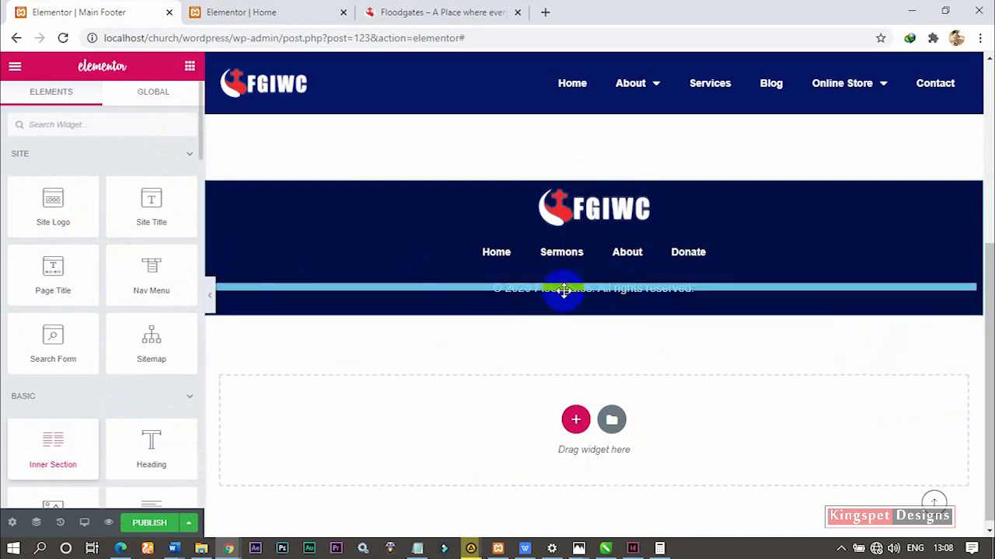
{"action": "left_click_drag", "start_coordinate": [970, 329], "coordinate": [450, 302]}
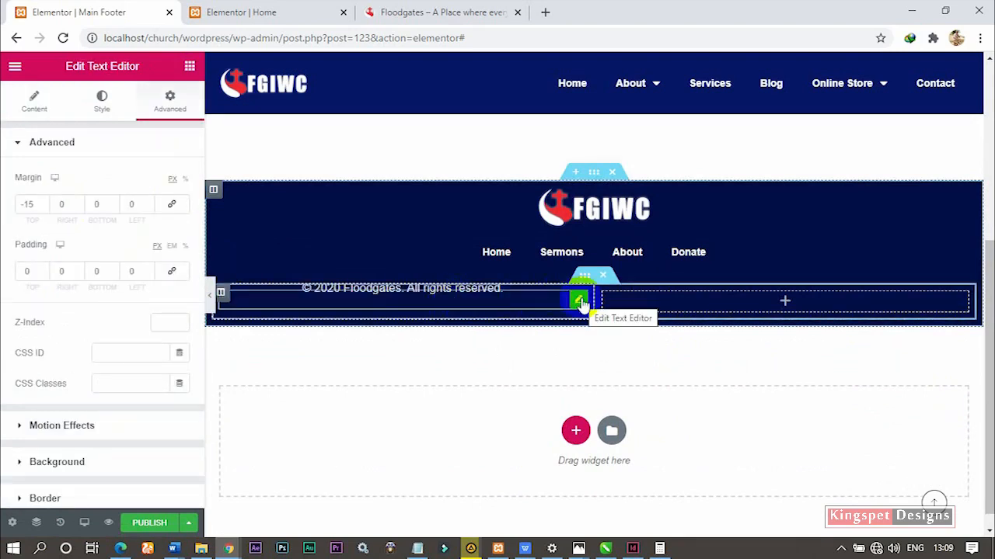
Add a Text Editor widget to the inner section's right column reading "Designed by: KingspetDesigns" and preview the footer
{"action": "left_click", "coordinate": [189, 70]}
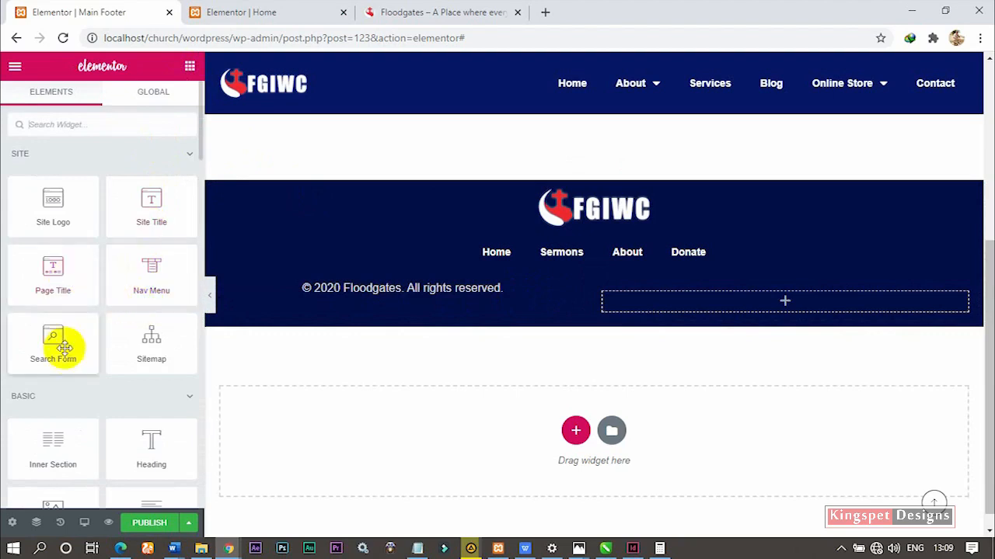
{"action": "left_click_drag", "start_coordinate": [143, 500], "coordinate": [722, 306]}
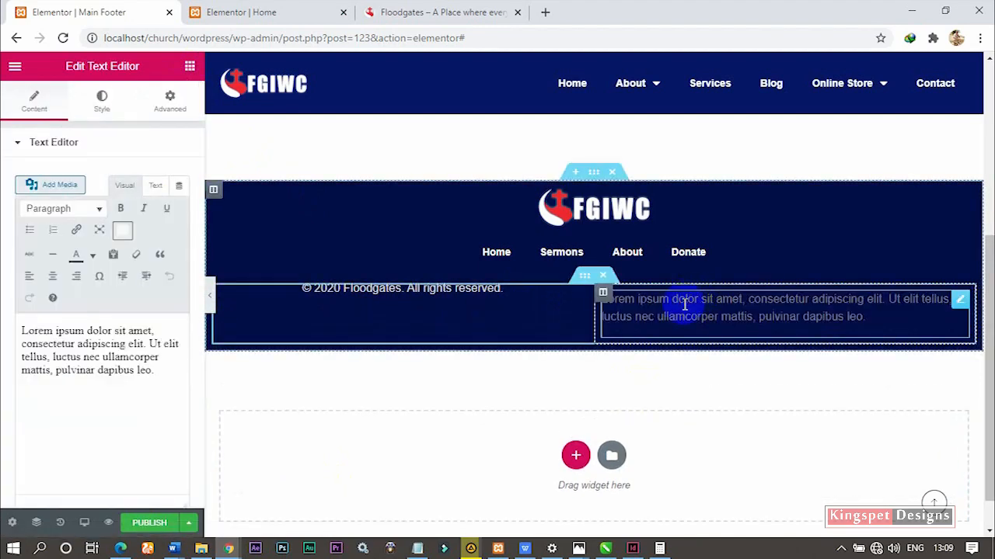
{"action": "triple_click", "coordinate": [684, 305]}
{"action": "type", "text": "Designs"}
{"action": "key", "text": "BackSpace"}
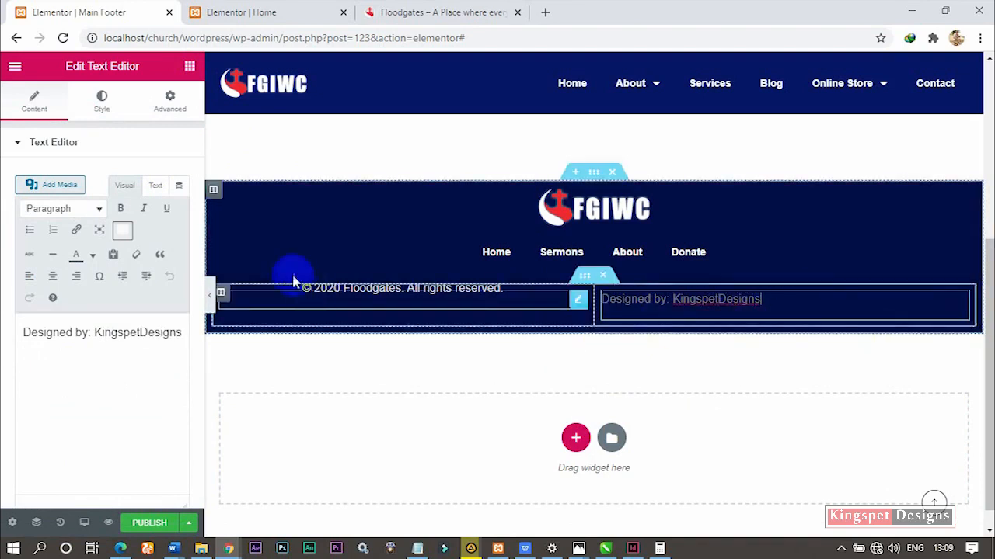
{"action": "left_click", "coordinate": [210, 299]}
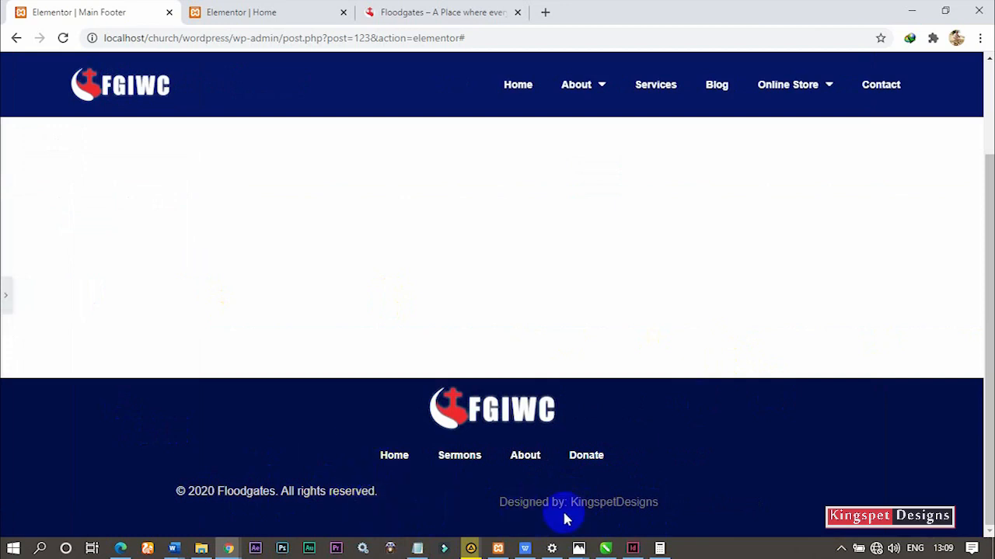
{"action": "left_click", "coordinate": [5, 305]}
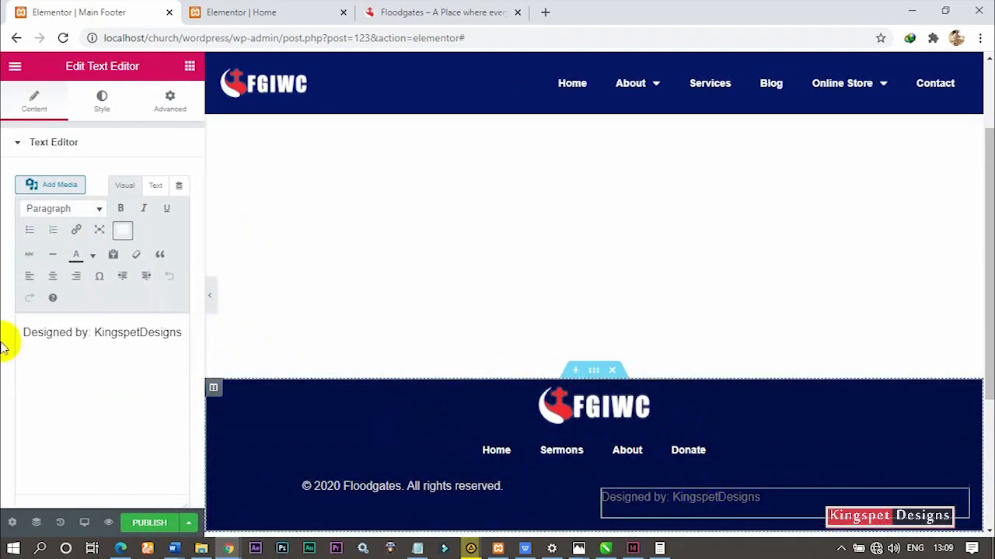
Right-align the designer credit paragraph and left-align the copyright paragraph in their text editors
{"action": "left_click", "coordinate": [78, 280]}
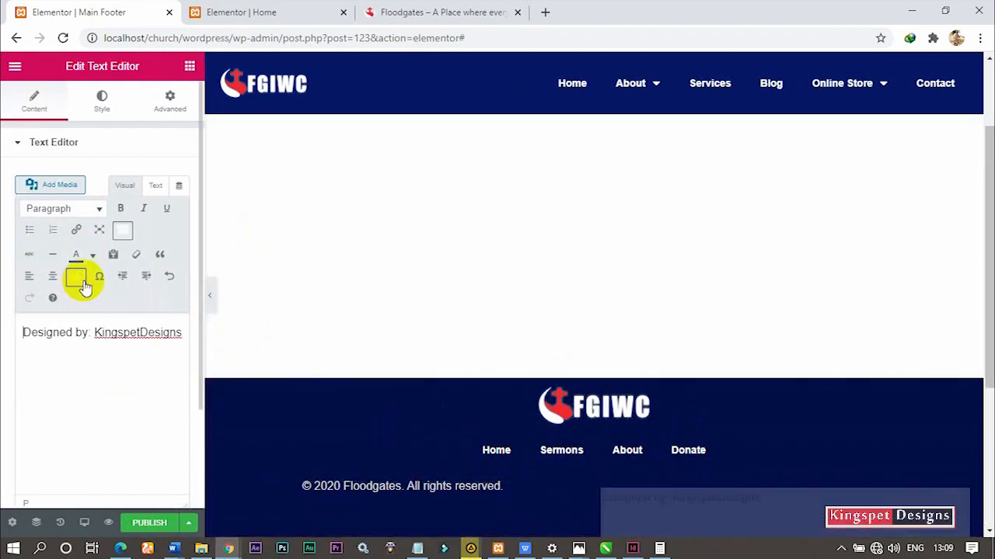
{"action": "left_click", "coordinate": [750, 499]}
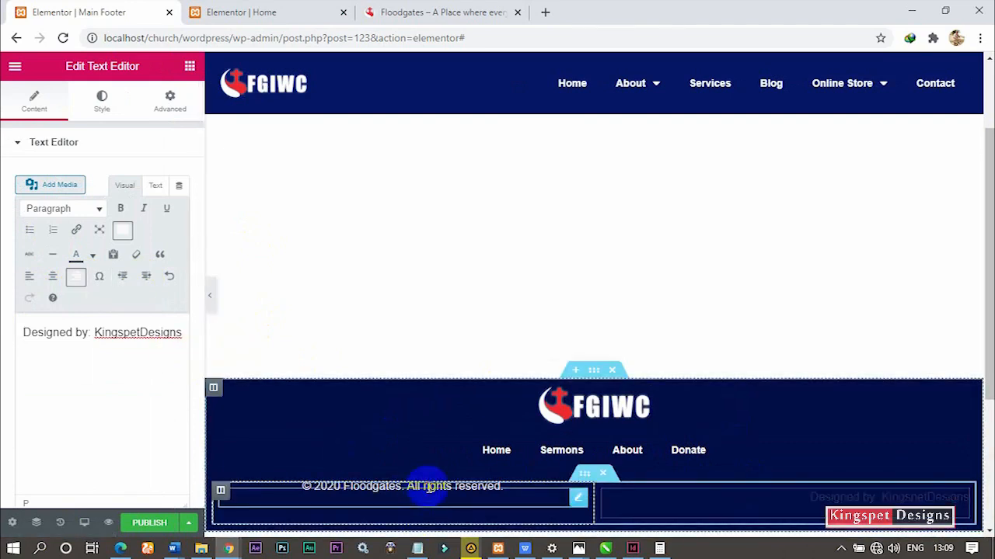
{"action": "left_click", "coordinate": [430, 488]}
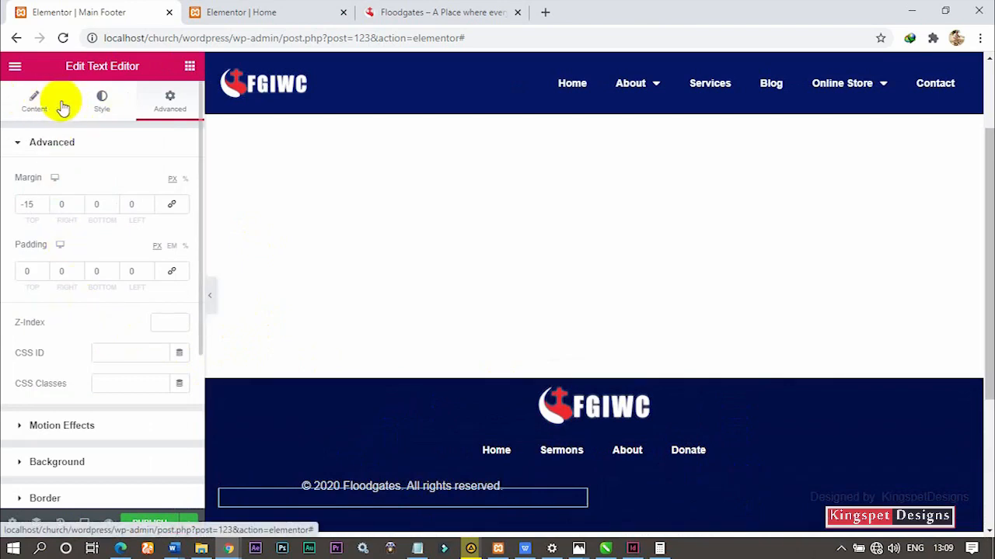
{"action": "left_click", "coordinate": [35, 100]}
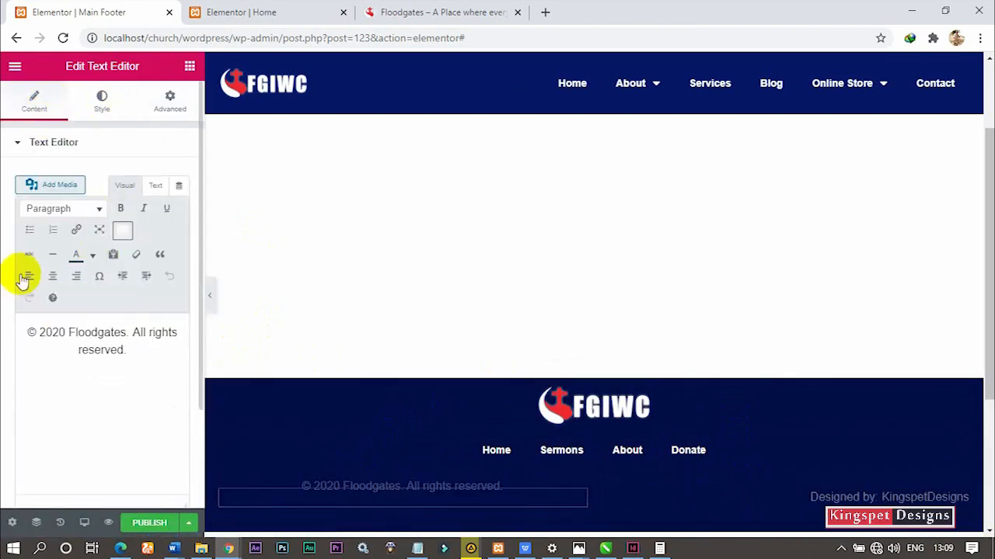
{"action": "left_click", "coordinate": [29, 278]}
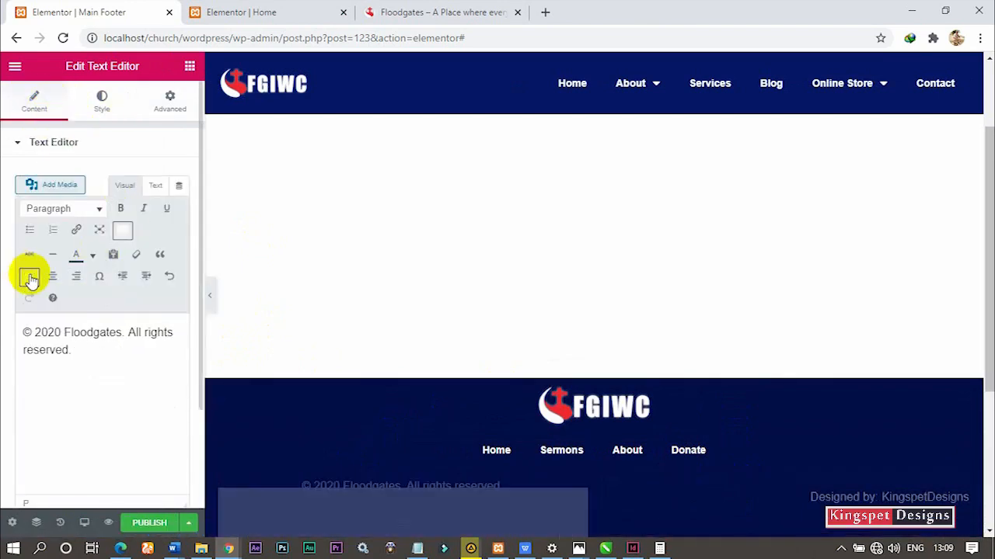
{"action": "left_click", "coordinate": [210, 302]}
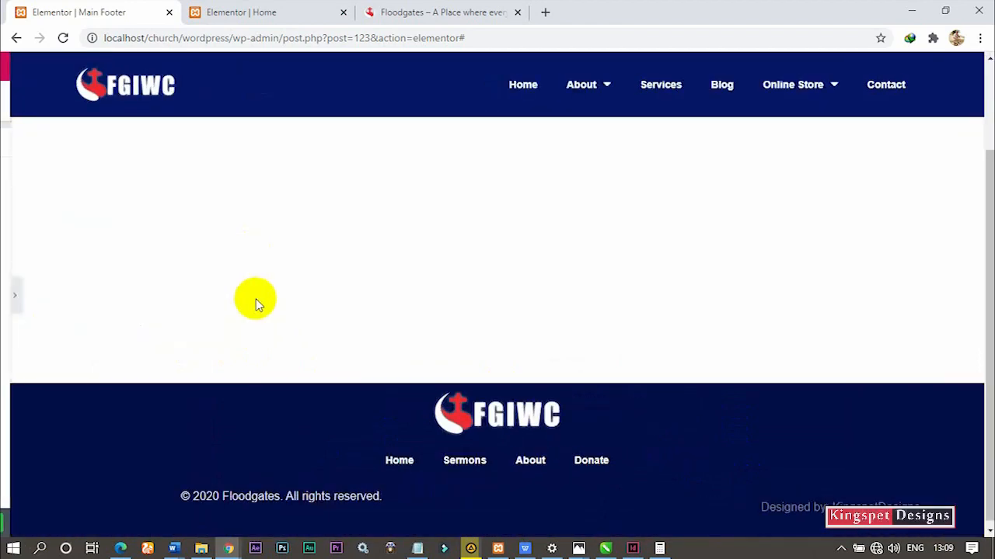
{"action": "left_click", "coordinate": [6, 294]}
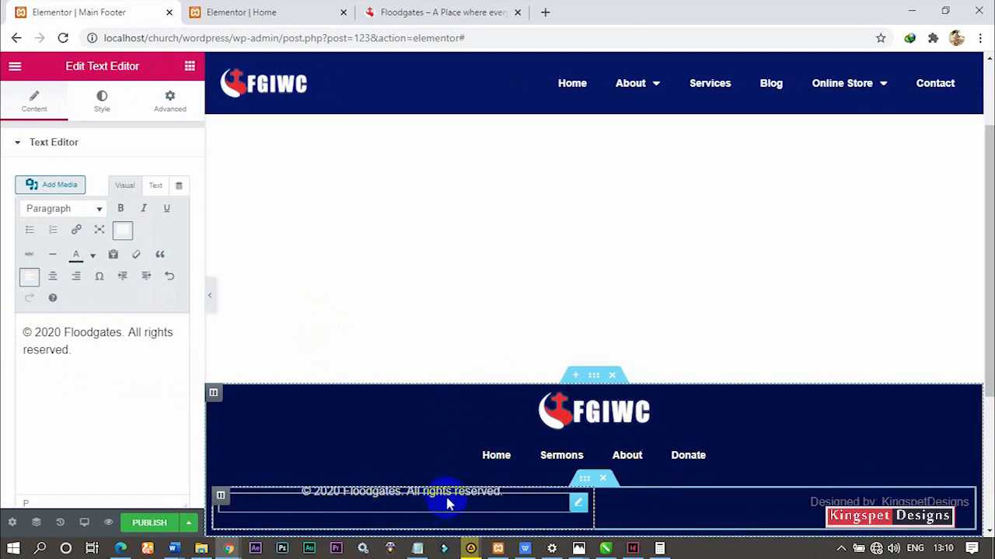
Set the copyright widget's style alignment to left and preview the footer
{"action": "left_click", "coordinate": [448, 501]}
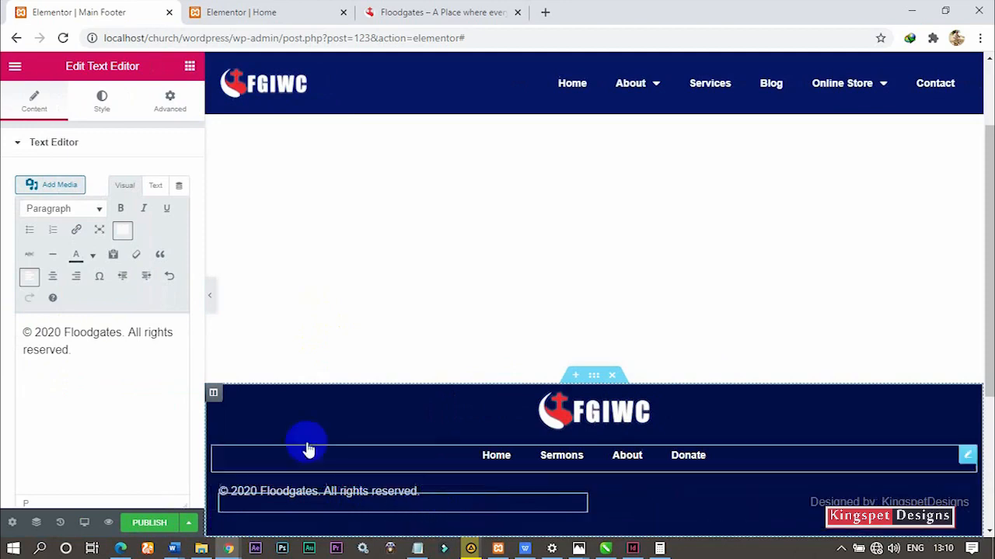
{"action": "left_click", "coordinate": [103, 100]}
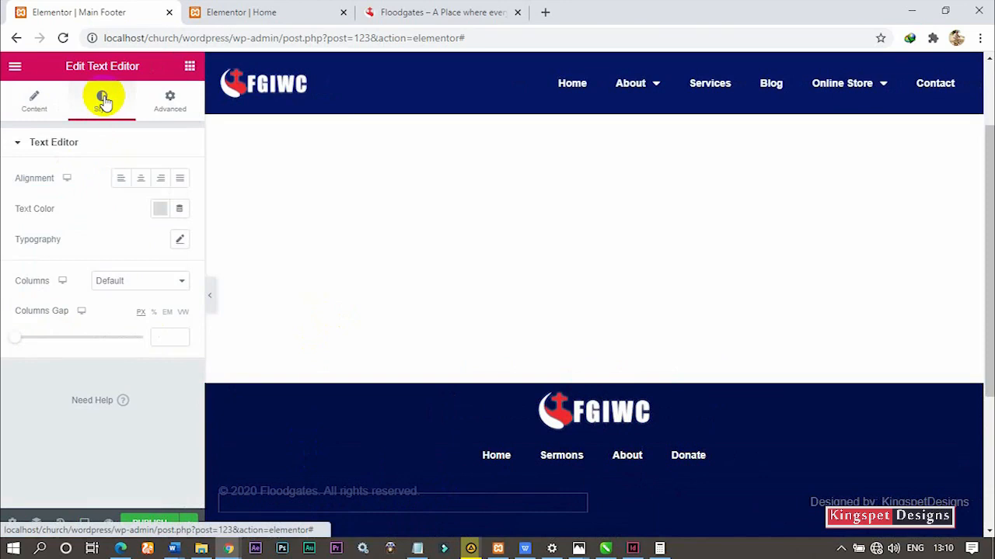
{"action": "left_click", "coordinate": [119, 181]}
{"action": "left_click", "coordinate": [210, 293]}
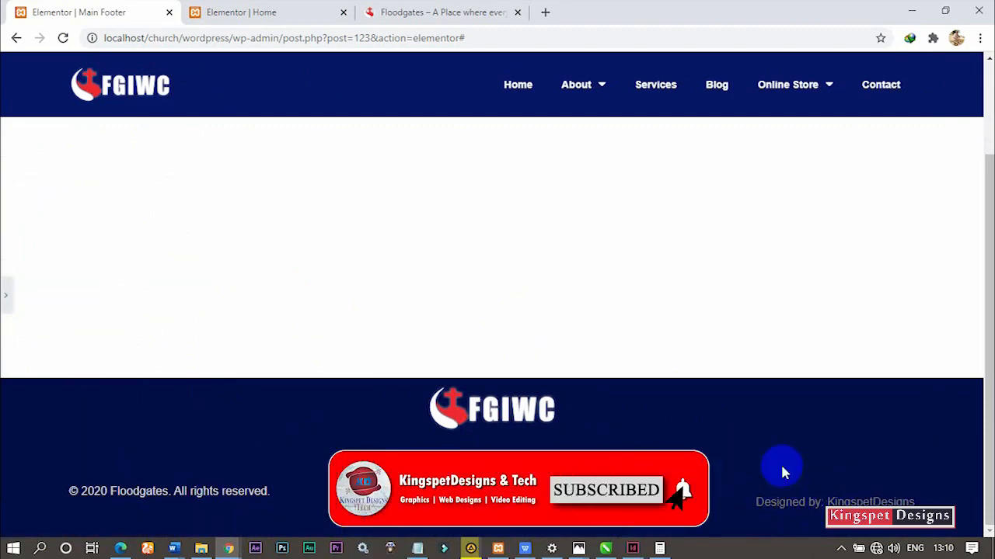
{"action": "left_click", "coordinate": [6, 296]}
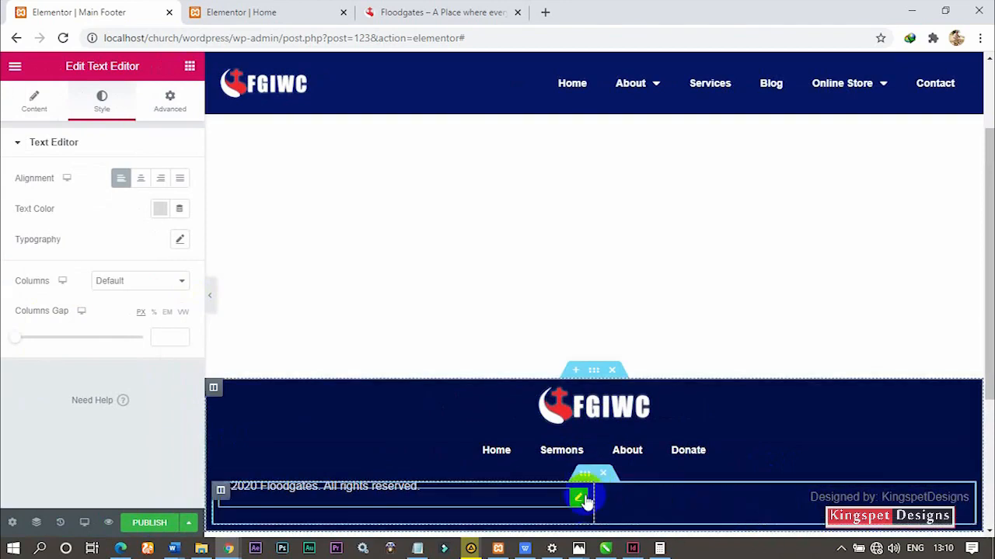
Add a new column to the footer's inner section and place it between the copyright and designer credit columns
{"action": "right_click", "coordinate": [601, 493]}
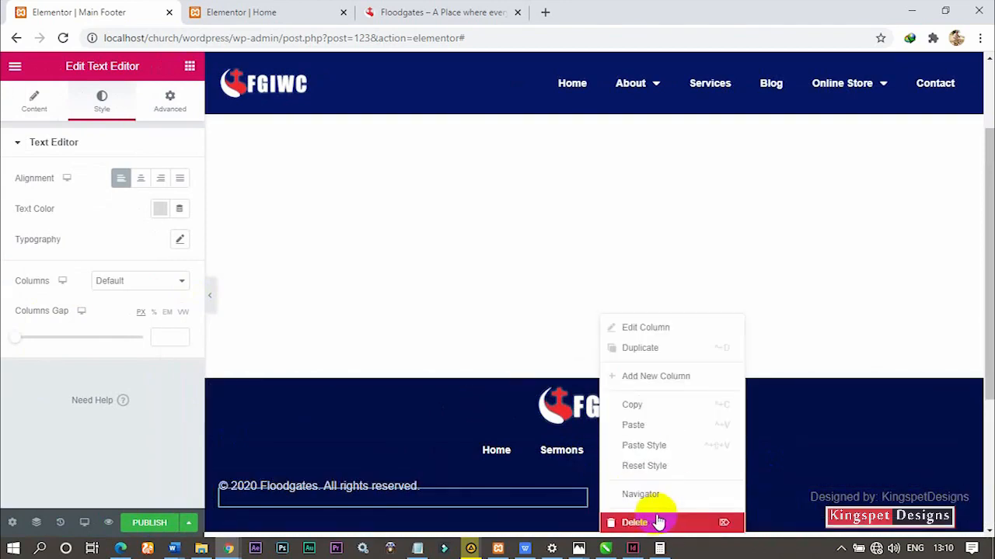
{"action": "left_click", "coordinate": [651, 380]}
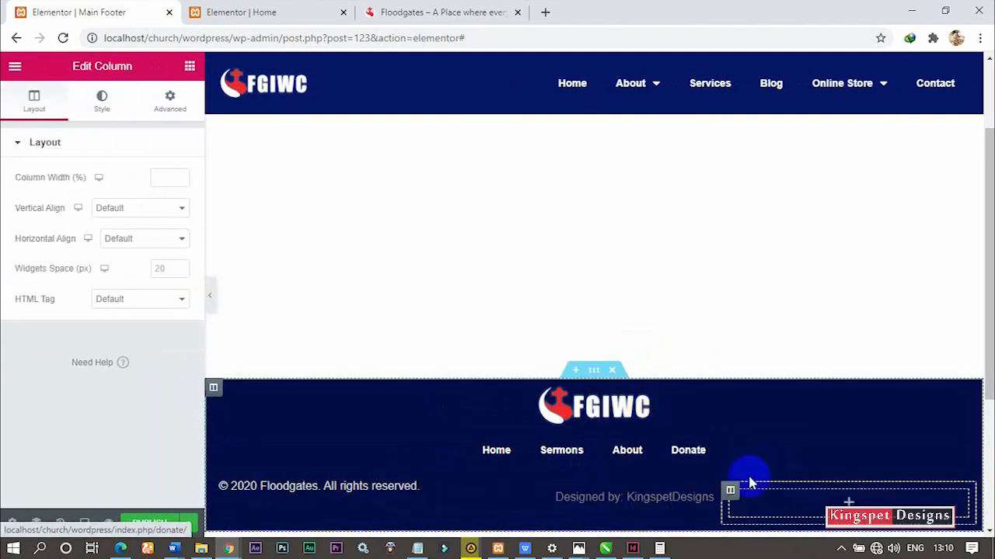
{"action": "left_click_drag", "start_coordinate": [731, 492], "coordinate": [564, 491]}
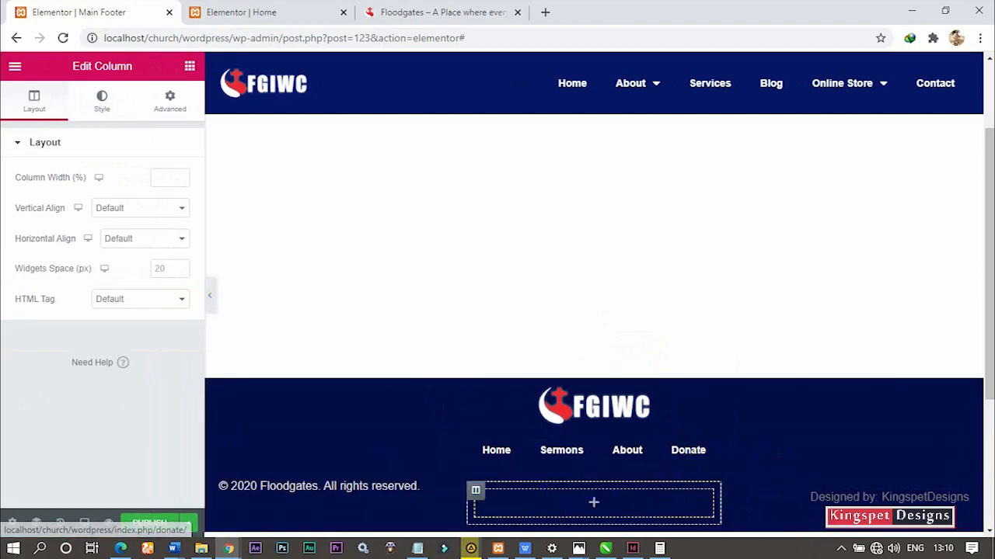
Move the footer Nav Menu into the empty middle column and adjust the column widths around it
{"action": "left_click_drag", "start_coordinate": [928, 461], "coordinate": [626, 454]}
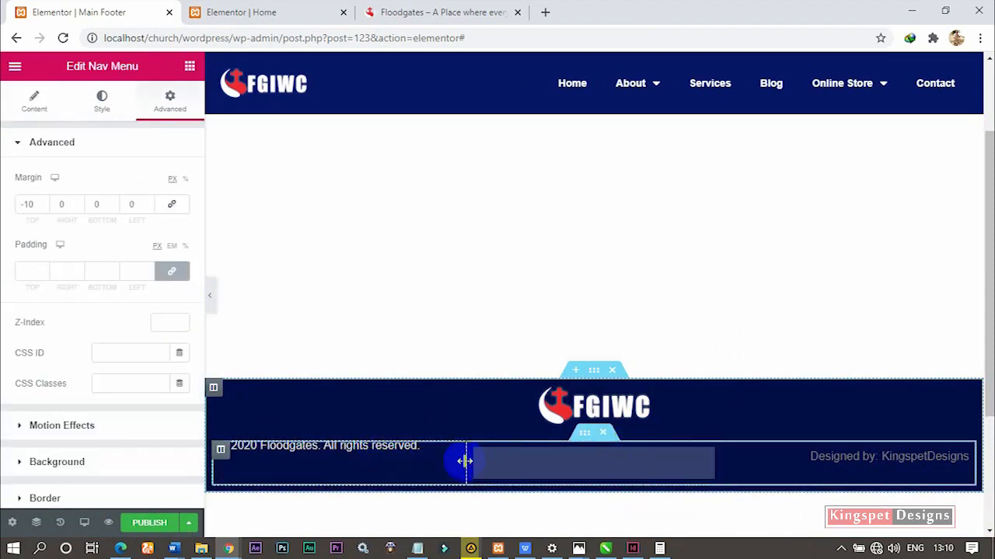
{"action": "left_click_drag", "start_coordinate": [455, 463], "coordinate": [439, 466]}
{"action": "mouse_move", "coordinate": [719, 463]}
{"action": "left_mouse_down"}
{"action": "mouse_move", "coordinate": [733, 466]}
{"action": "mouse_move", "coordinate": [723, 463]}
{"action": "left_mouse_up"}
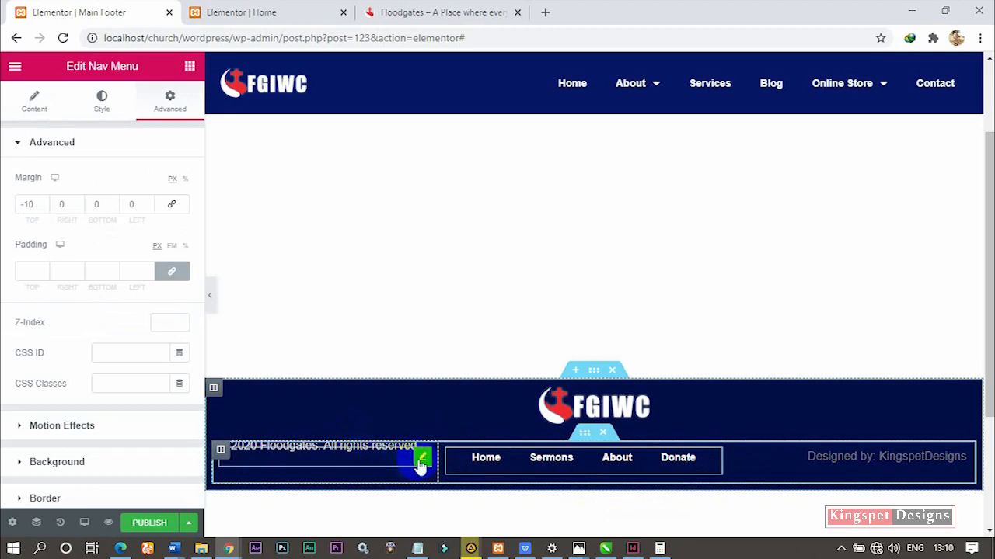
Set the copyright line's top margin to 0 px
{"action": "left_click", "coordinate": [420, 460]}
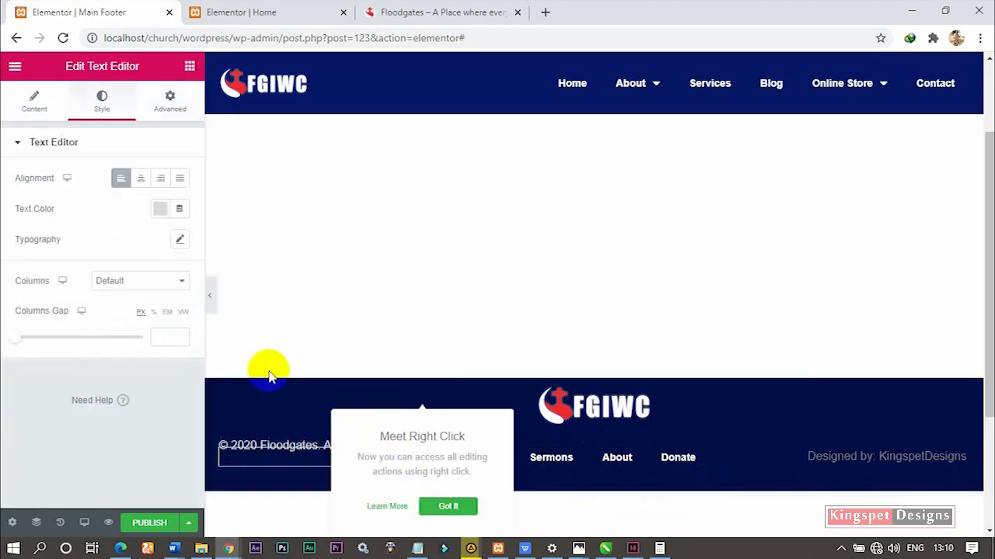
{"action": "left_click", "coordinate": [171, 112]}
{"action": "left_click_drag", "start_coordinate": [37, 206], "coordinate": [3, 204]}
{"action": "type", "text": "0"}
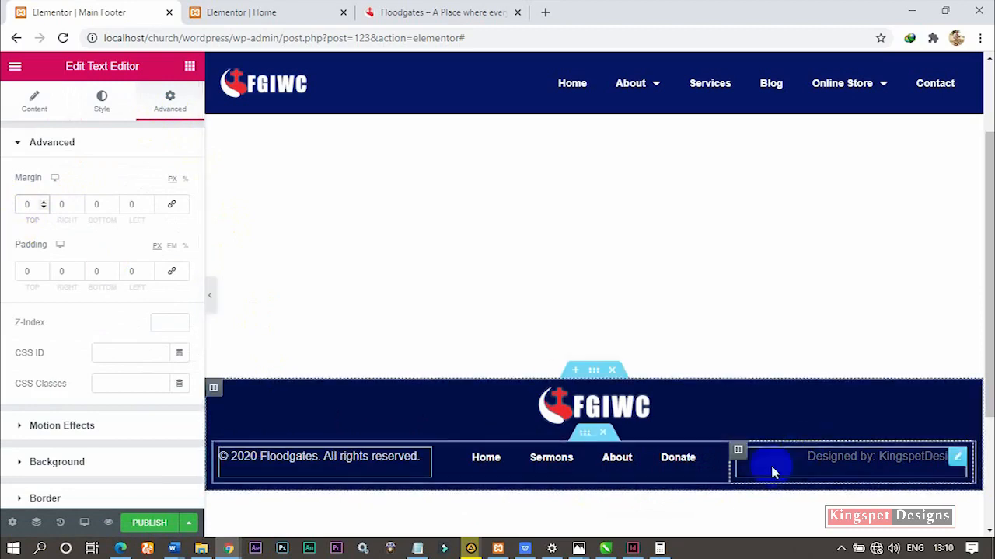
Set the designer credit's text color to white and preview the footer
{"action": "left_click", "coordinate": [845, 460]}
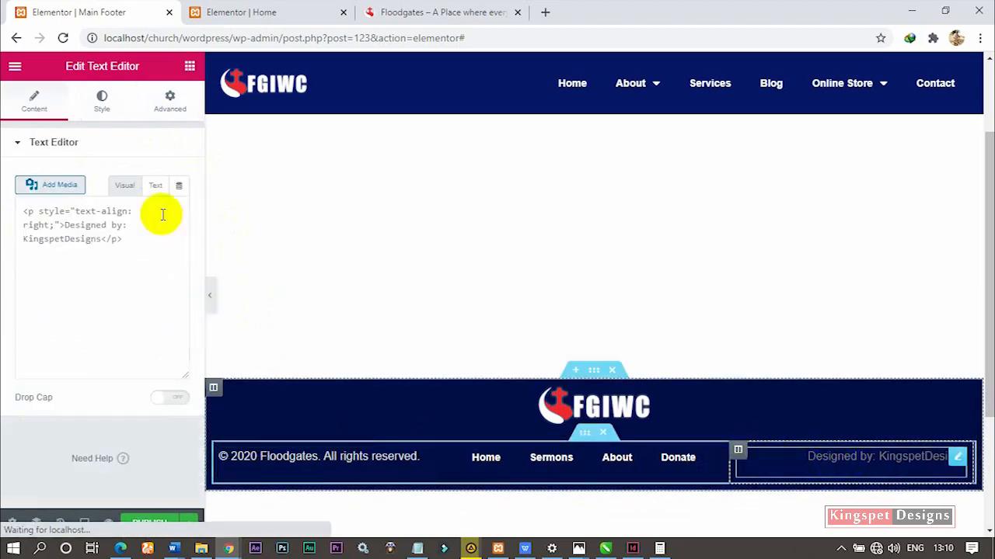
{"action": "left_click", "coordinate": [125, 185]}
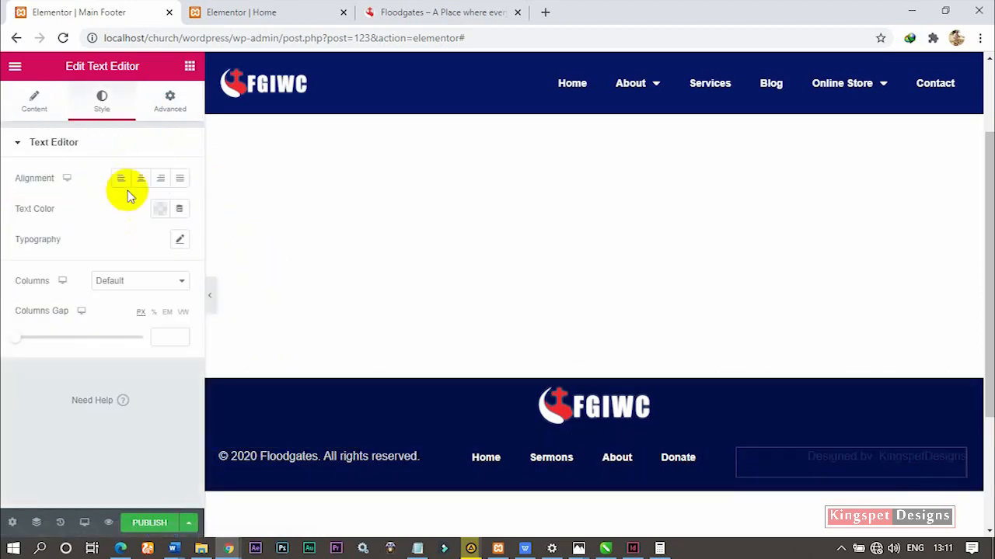
{"action": "left_click", "coordinate": [160, 209]}
{"action": "mouse_move", "coordinate": [189, 346]}
{"action": "left_mouse_down"}
{"action": "mouse_move", "coordinate": [78, 355]}
{"action": "mouse_move", "coordinate": [38, 237]}
{"action": "left_mouse_up"}
{"action": "left_click", "coordinate": [163, 210]}
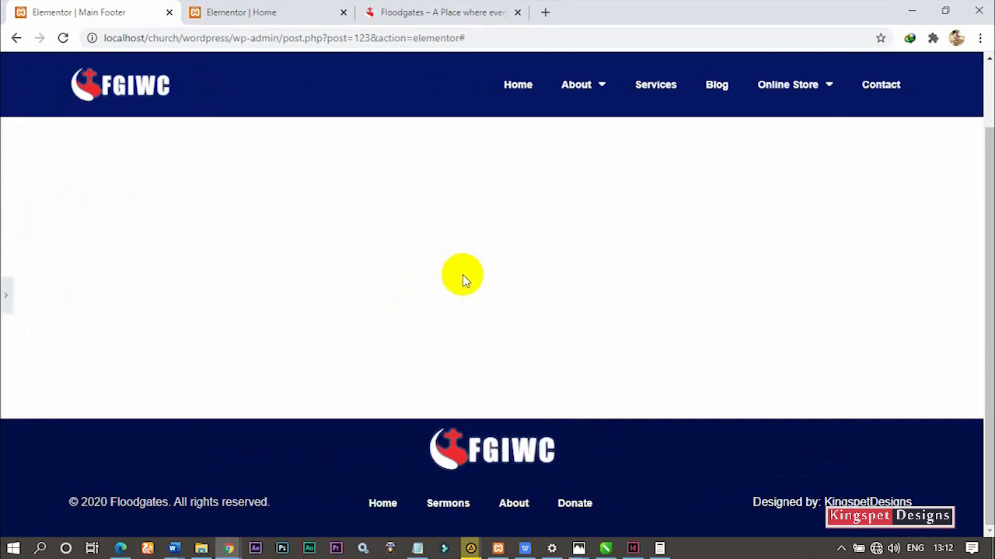
{"action": "left_click", "coordinate": [4, 299]}
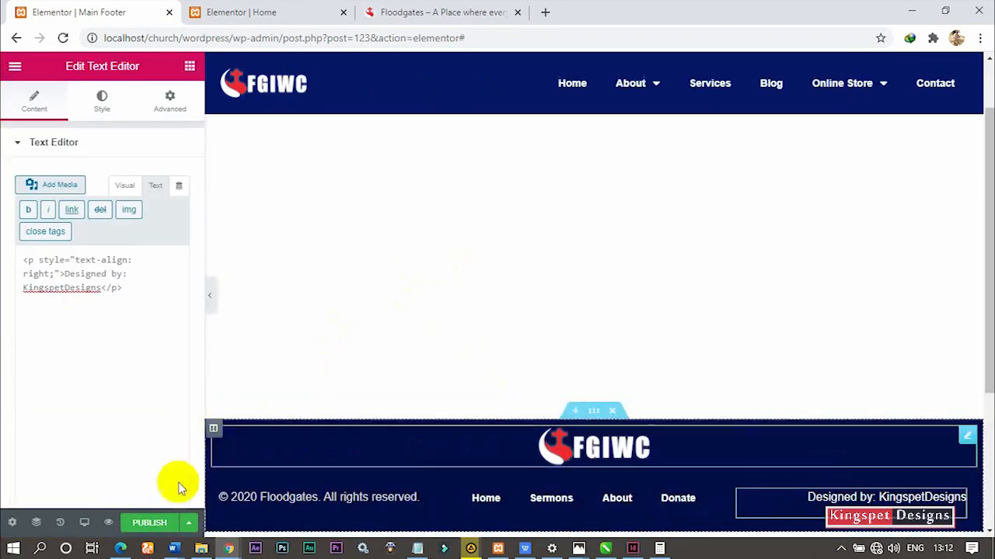
Publish the footer template with a display condition that includes the Entire Site
{"action": "left_click", "coordinate": [140, 522]}
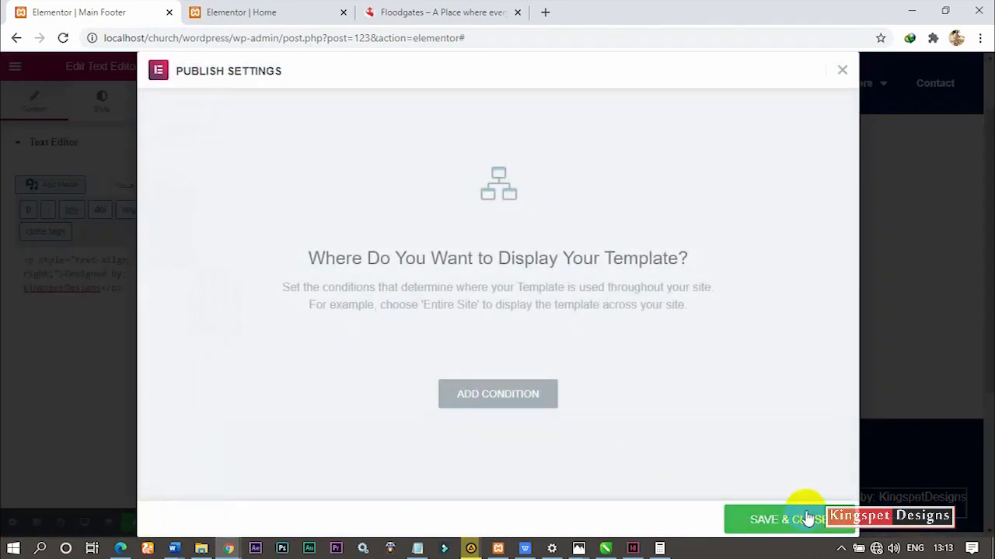
{"action": "left_click", "coordinate": [519, 397]}
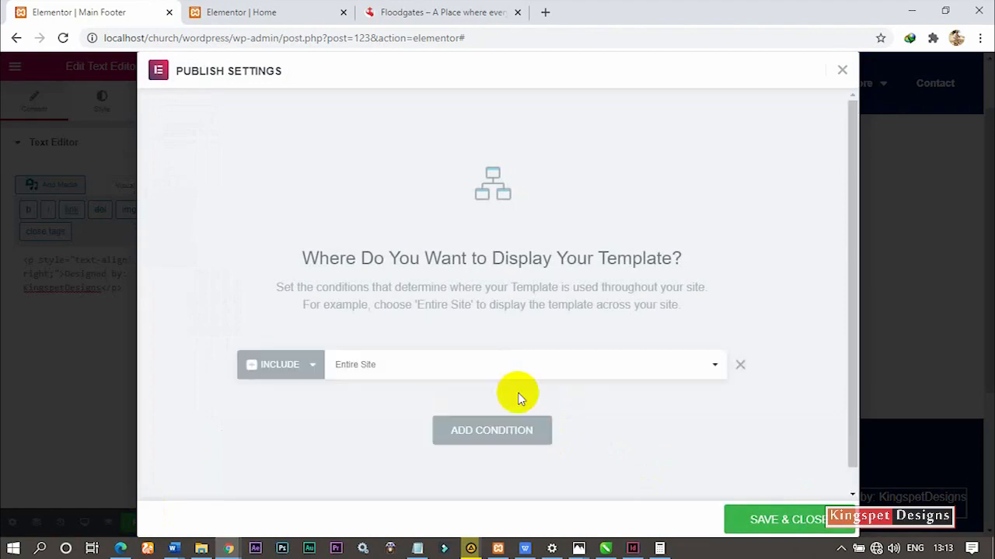
{"action": "left_click", "coordinate": [361, 368]}
{"action": "left_click", "coordinate": [311, 451]}
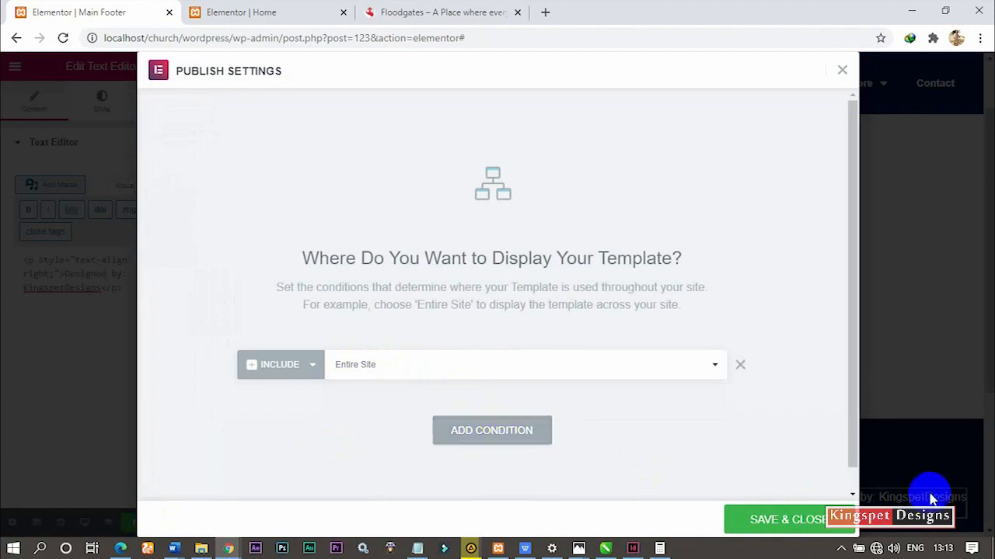
{"action": "left_click", "coordinate": [793, 518]}
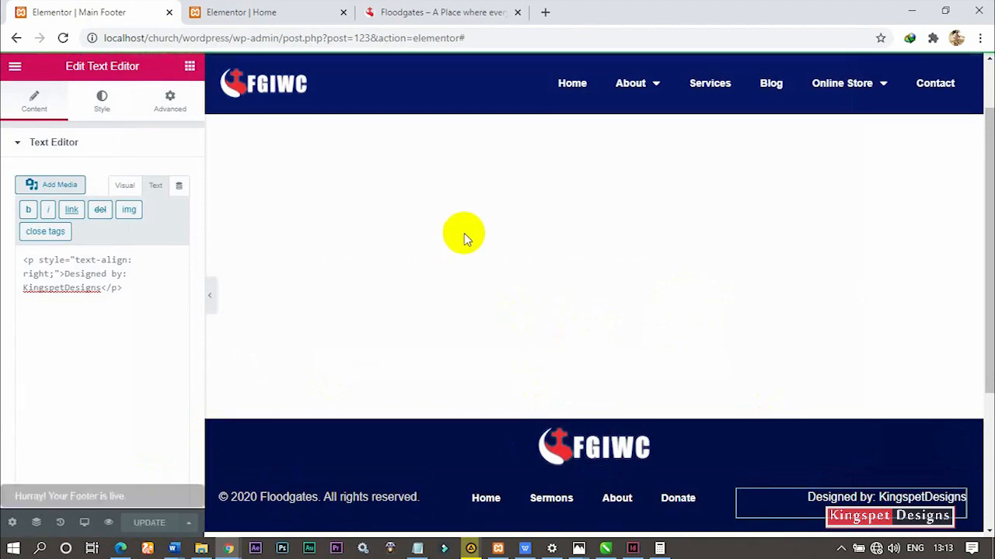
Reload the live Floodgates home page and check the new footer at the end of the page
{"action": "left_click", "coordinate": [451, 11]}
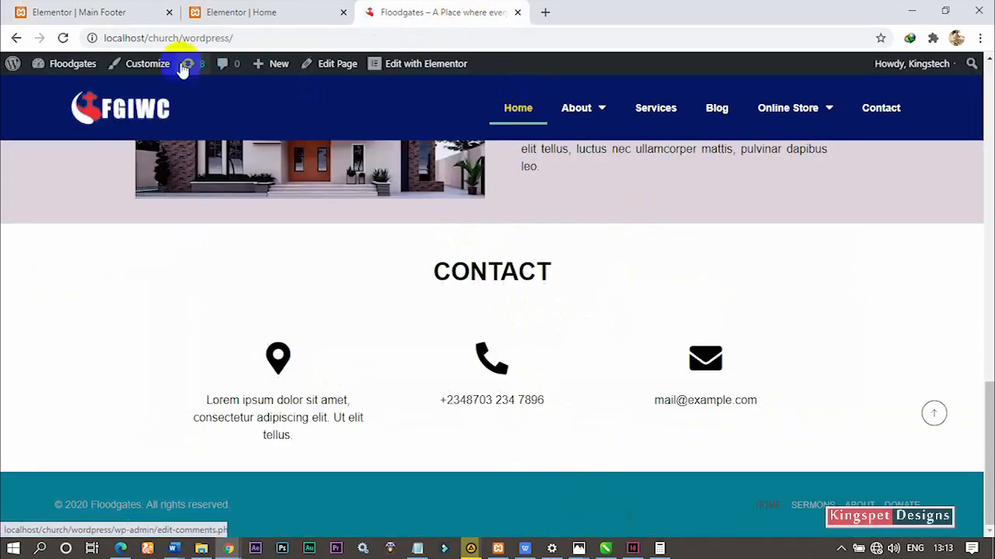
{"action": "left_click", "coordinate": [63, 39]}
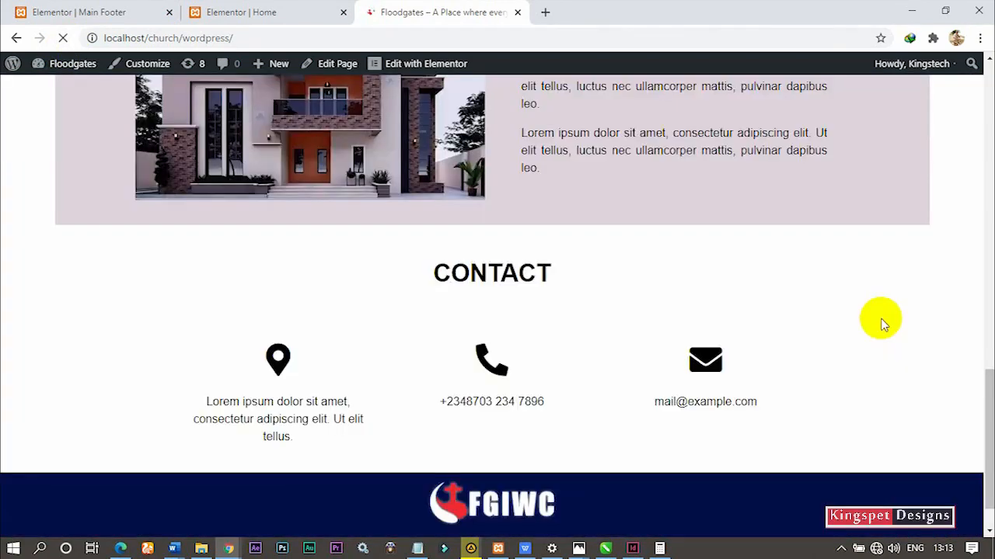
{"action": "scroll", "coordinate": [882, 325], "scroll_direction": "down", "scroll_amount": 1}
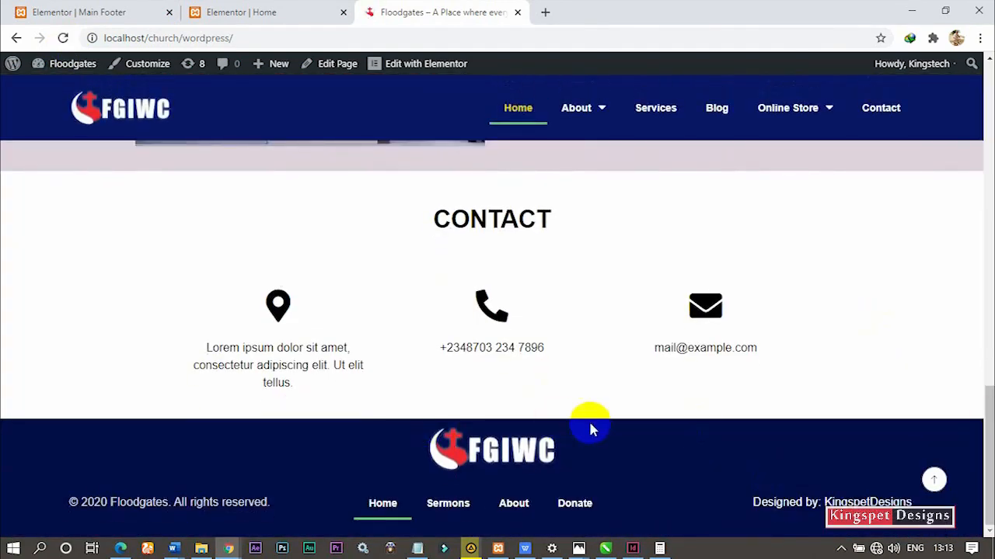
{"action": "scroll", "coordinate": [606, 419], "scroll_direction": "up", "scroll_amount": 5}
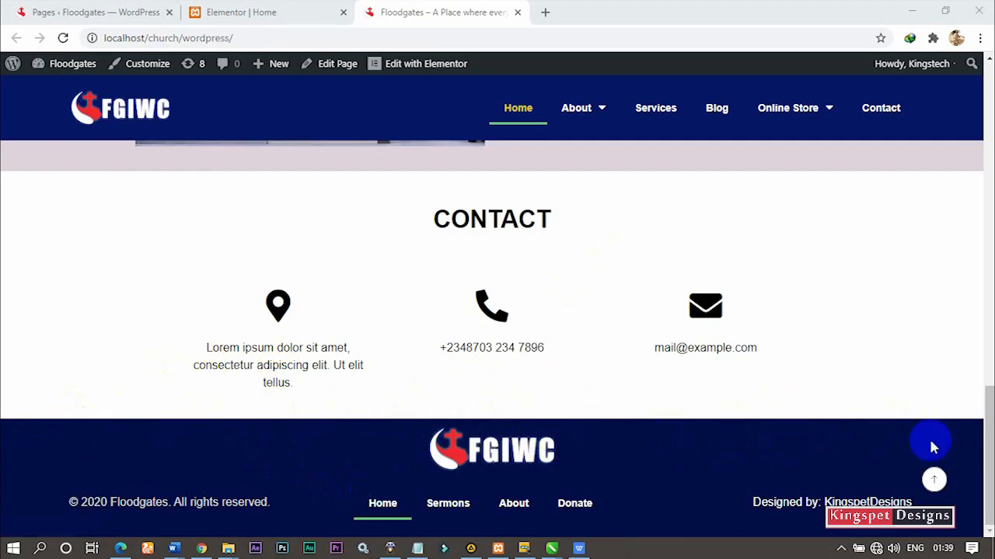
Switch to the Home page editor, add a Heading widget in a new section and move that section above the footer section
{"action": "left_click", "coordinate": [282, 18]}
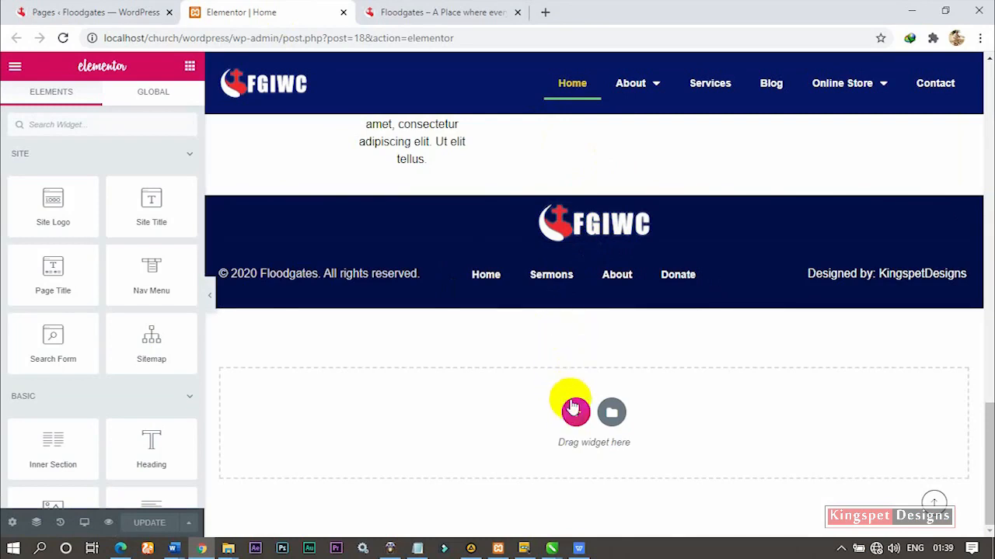
{"action": "left_click_drag", "start_coordinate": [187, 453], "coordinate": [573, 410]}
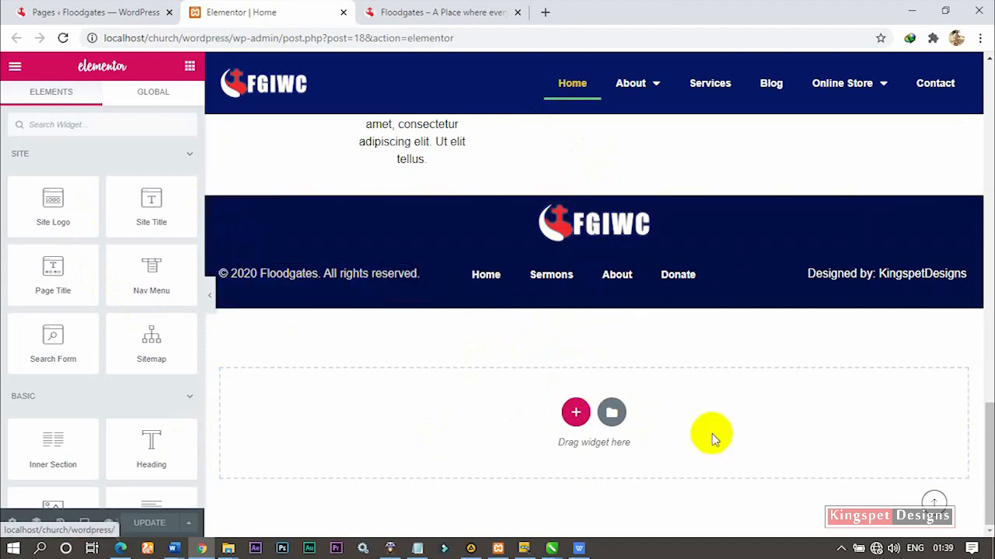
{"action": "left_click_drag", "start_coordinate": [152, 440], "coordinate": [588, 435]}
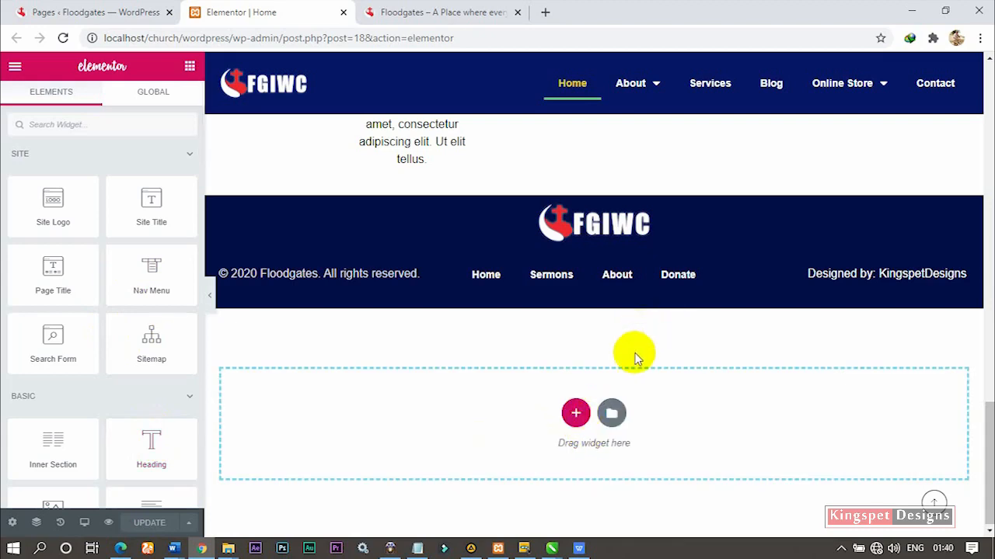
{"action": "left_click_drag", "start_coordinate": [633, 360], "coordinate": [604, 353]}
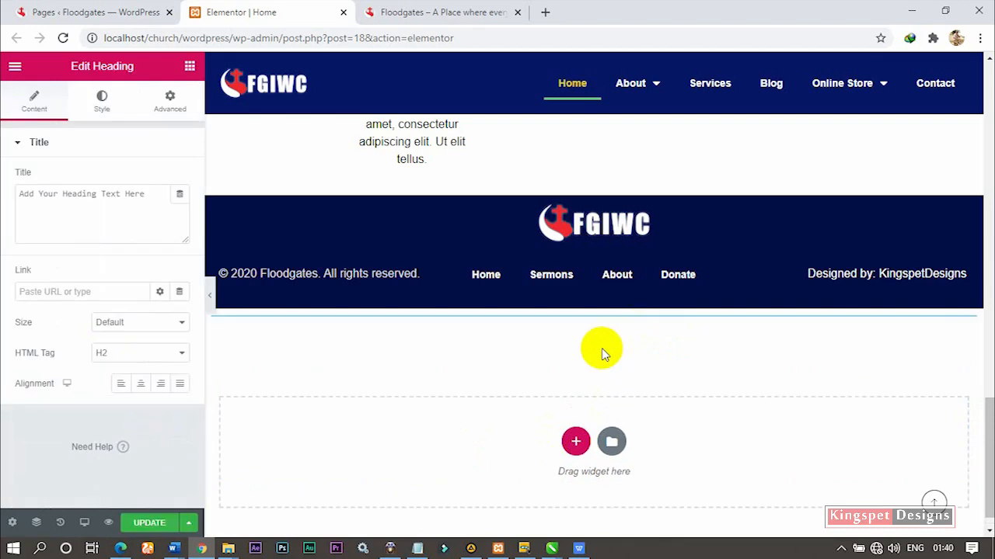
{"action": "left_click_drag", "start_coordinate": [594, 303], "coordinate": [581, 210]}
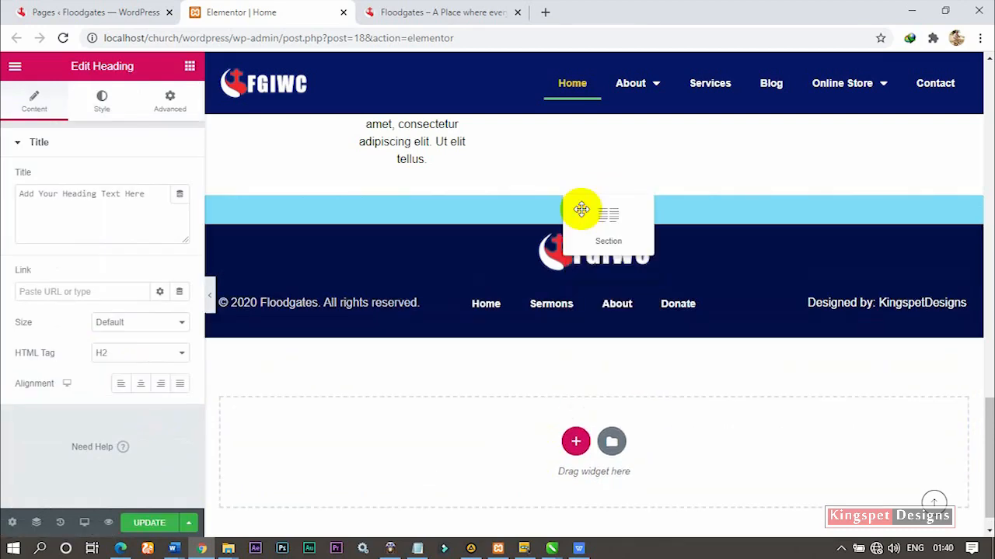
{"action": "left_click_drag", "start_coordinate": [581, 210], "coordinate": [587, 233]}
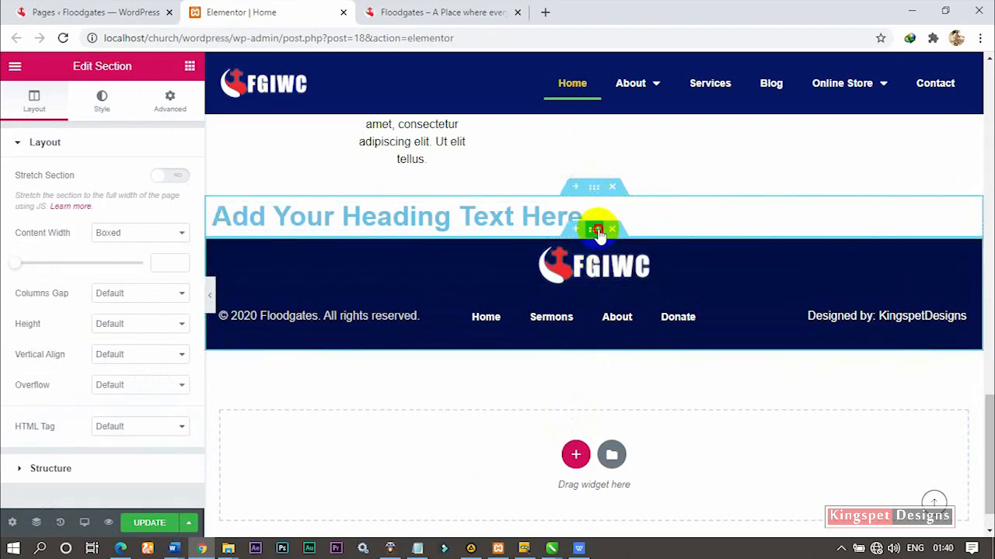
Add a Mountains shape divider to the top edge of the footer section
{"action": "left_click", "coordinate": [595, 232]}
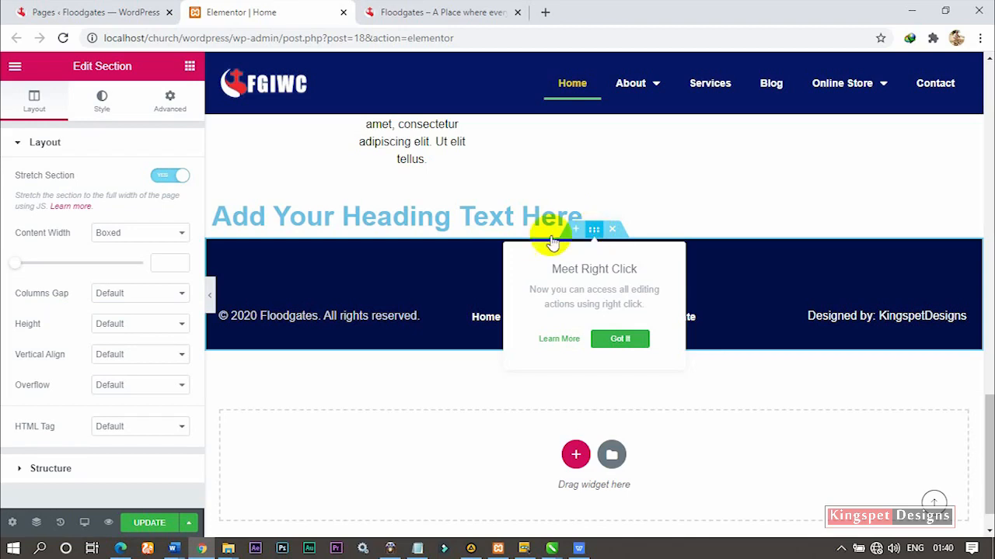
{"action": "left_click", "coordinate": [171, 101]}
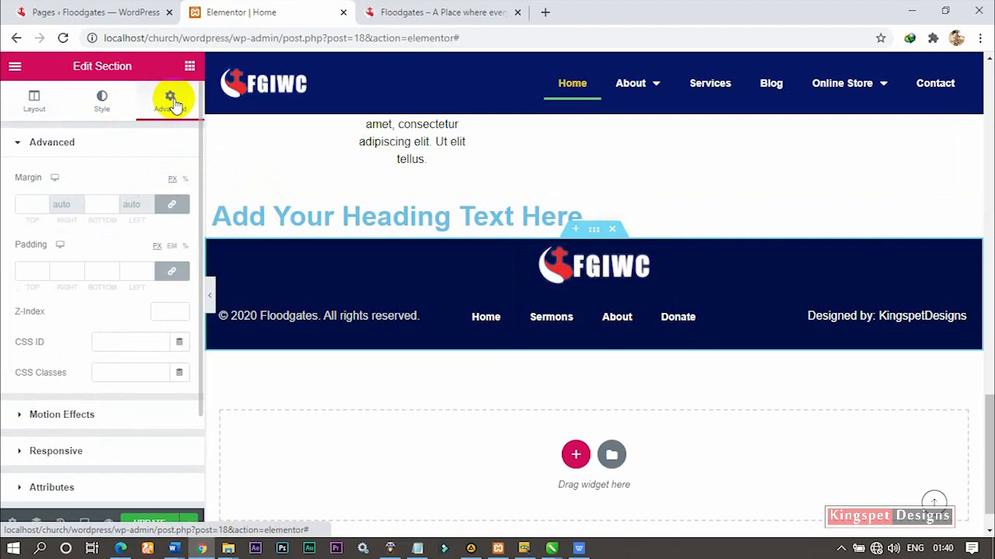
{"action": "scroll", "coordinate": [98, 453], "scroll_direction": "down", "scroll_amount": 3}
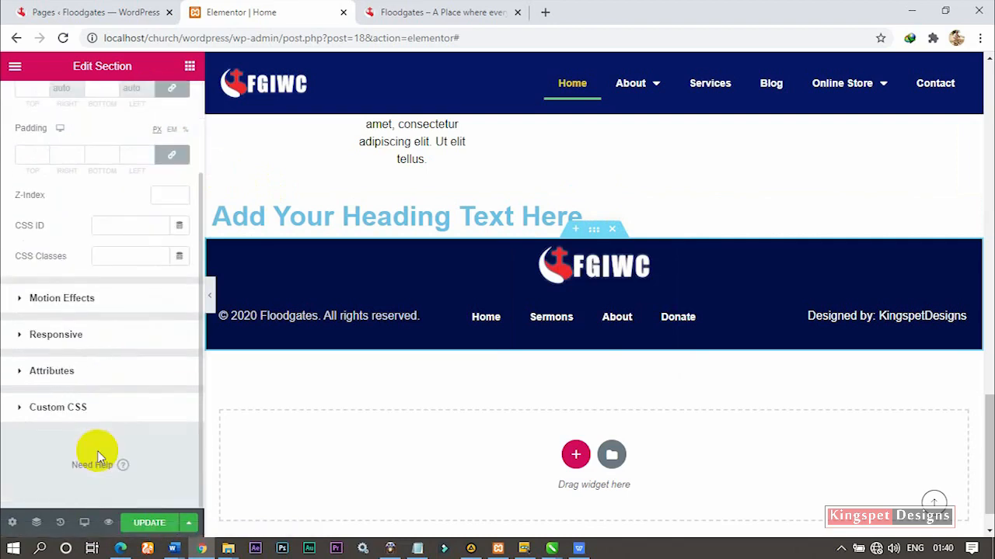
{"action": "scroll", "coordinate": [107, 183], "scroll_direction": "up", "scroll_amount": 3}
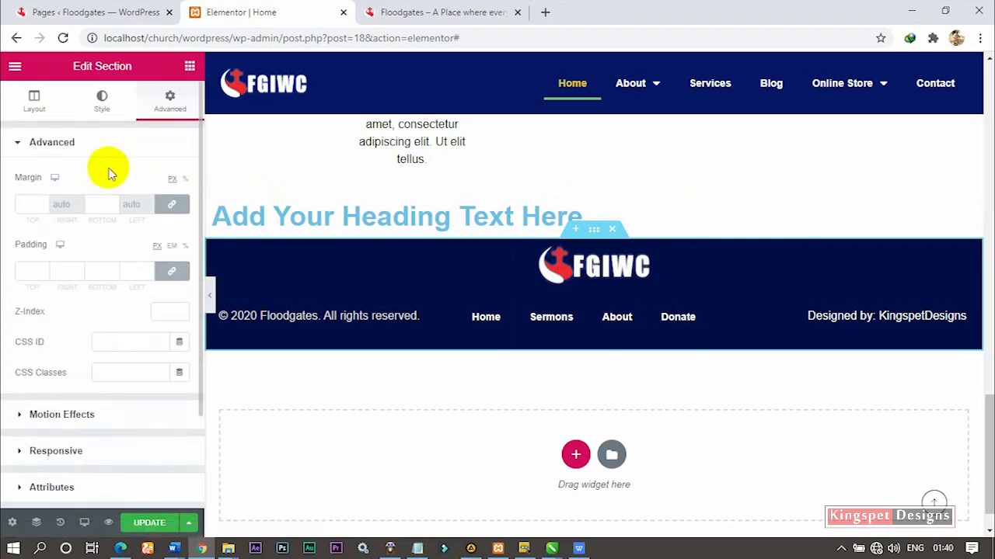
{"action": "left_click", "coordinate": [101, 111]}
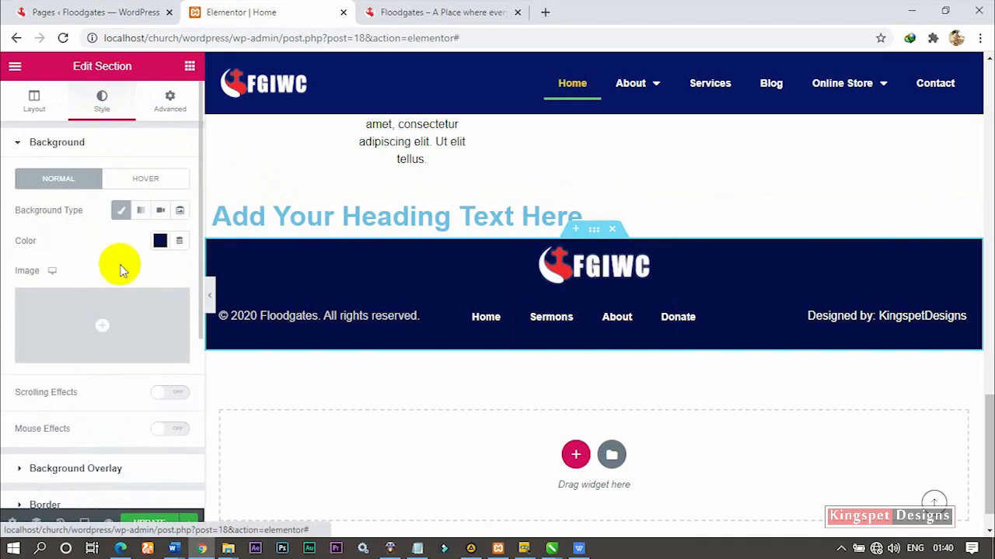
{"action": "scroll", "coordinate": [122, 269], "scroll_direction": "down", "scroll_amount": 5}
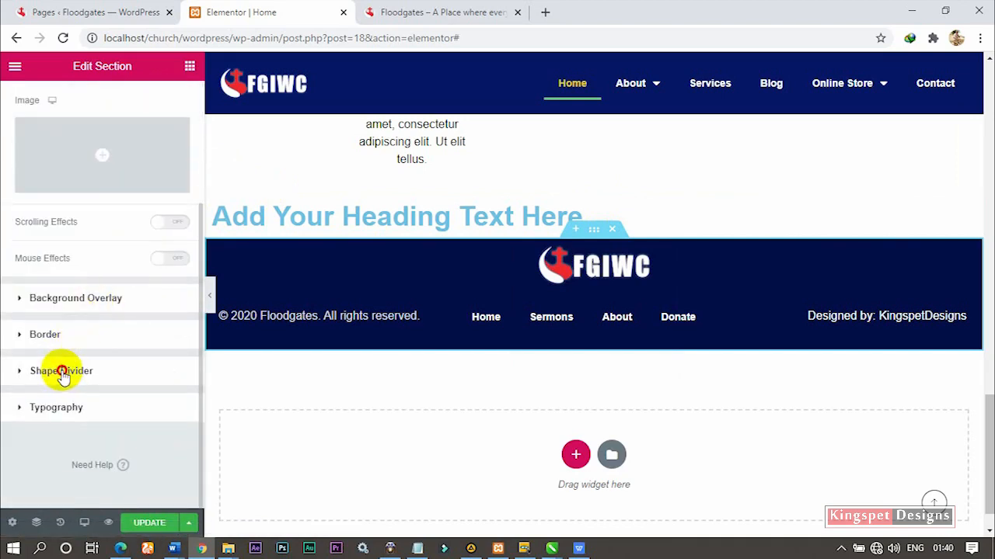
{"action": "left_click", "coordinate": [63, 372]}
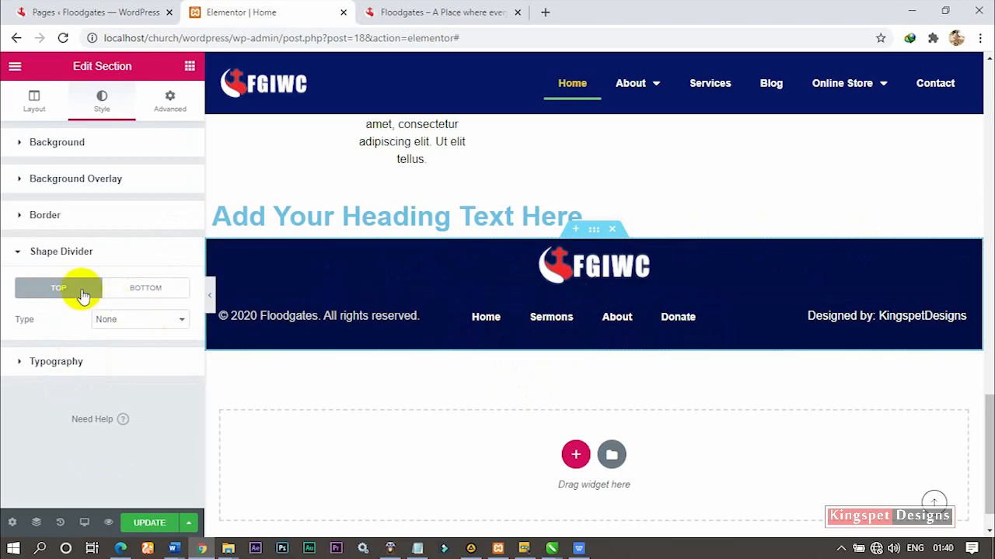
{"action": "left_click", "coordinate": [150, 330]}
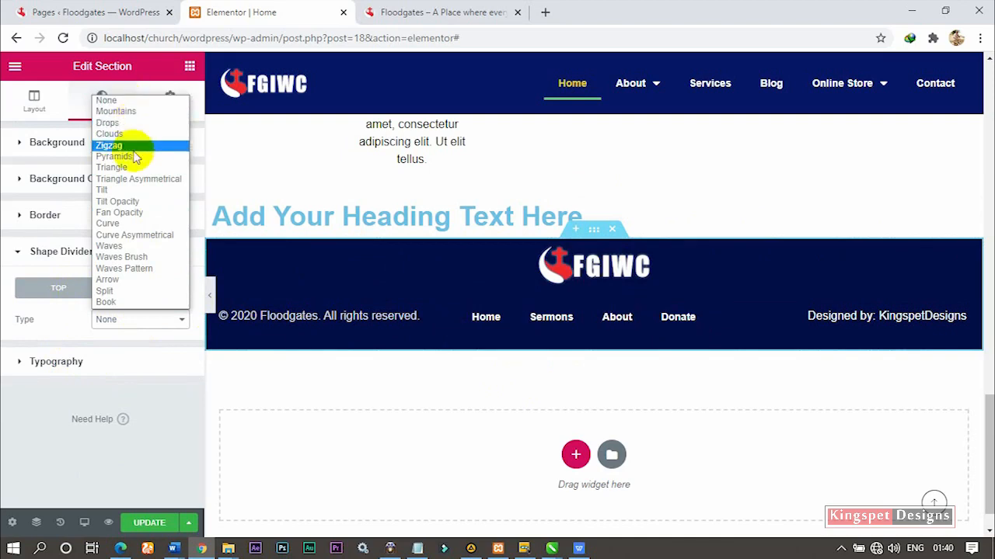
{"action": "left_click", "coordinate": [123, 113]}
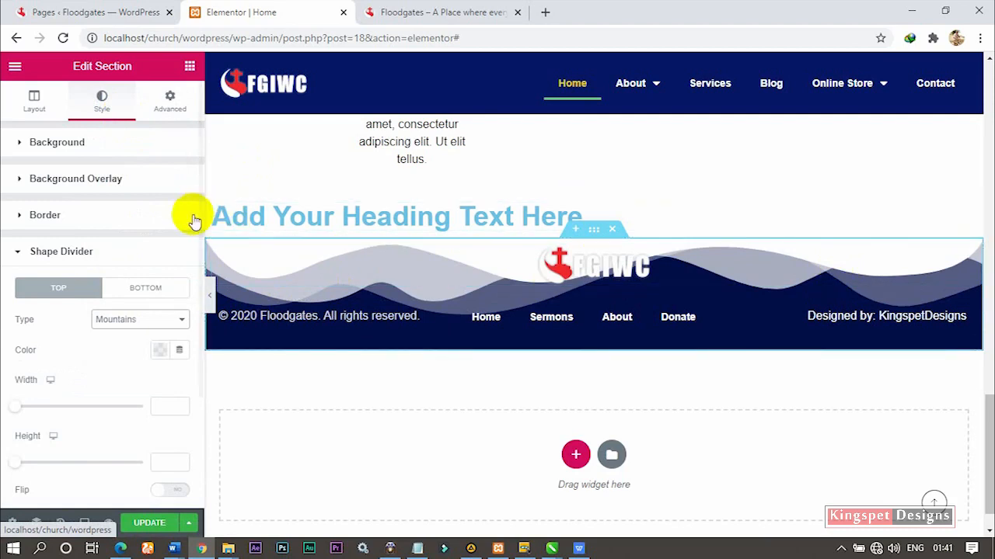
Try the Drops, Zigzag and Triangle Asymmetrical types for the footer's top shape divider, and go back to Mountains
{"action": "left_click", "coordinate": [122, 321]}
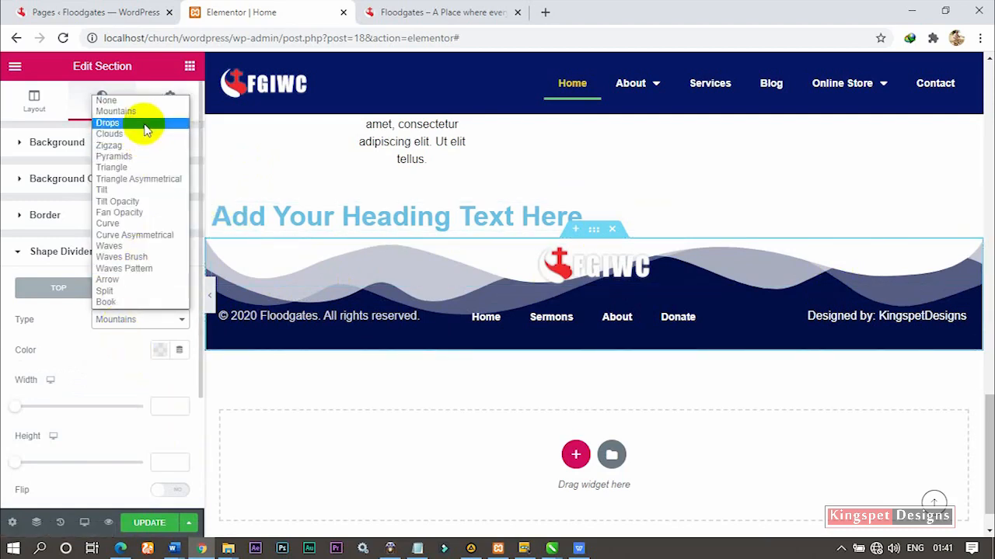
{"action": "left_click", "coordinate": [147, 124]}
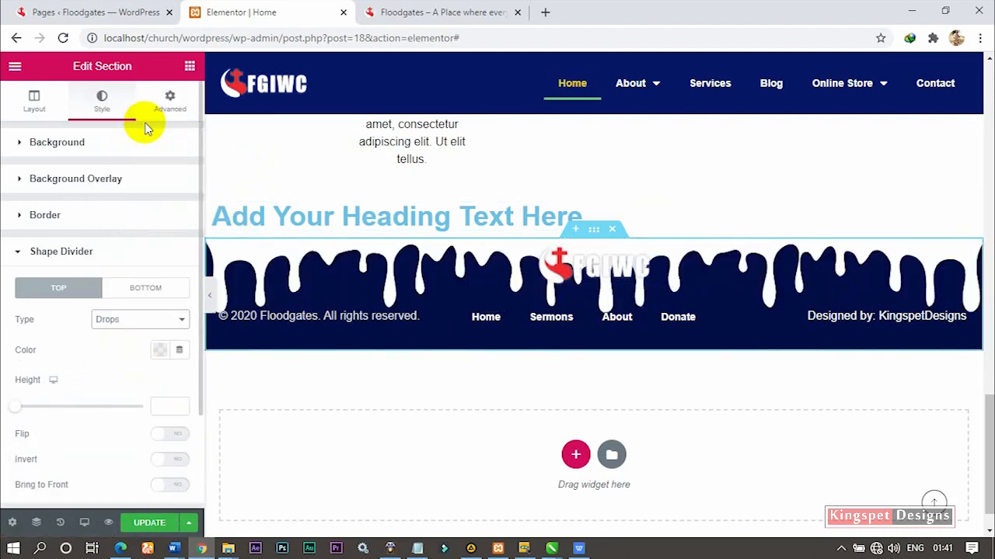
{"action": "left_click", "coordinate": [144, 321]}
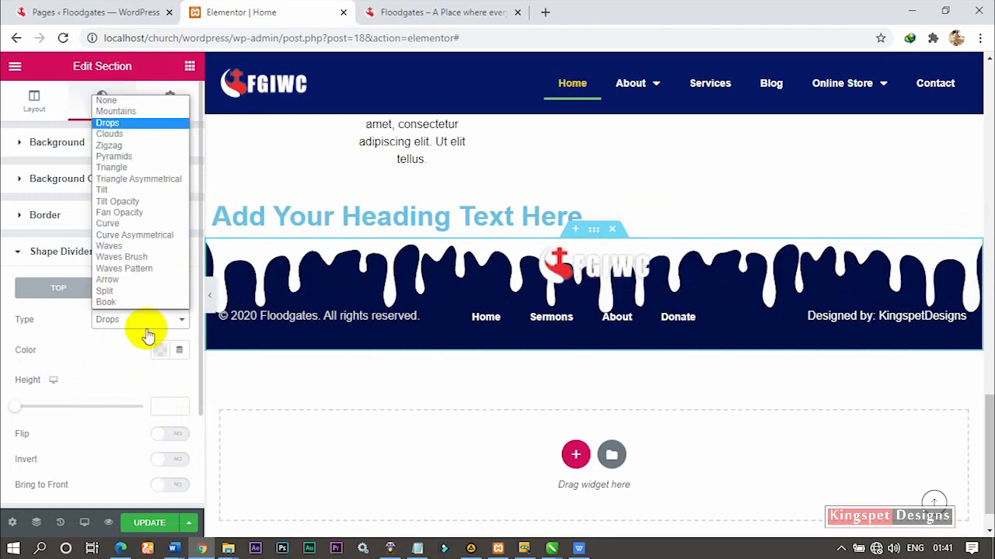
{"action": "left_click", "coordinate": [129, 147]}
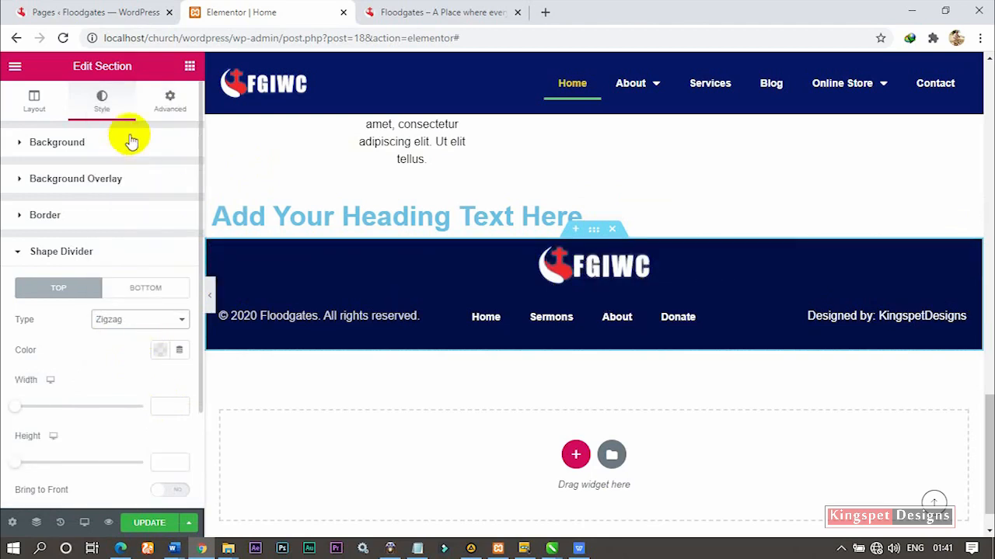
{"action": "left_click", "coordinate": [138, 321]}
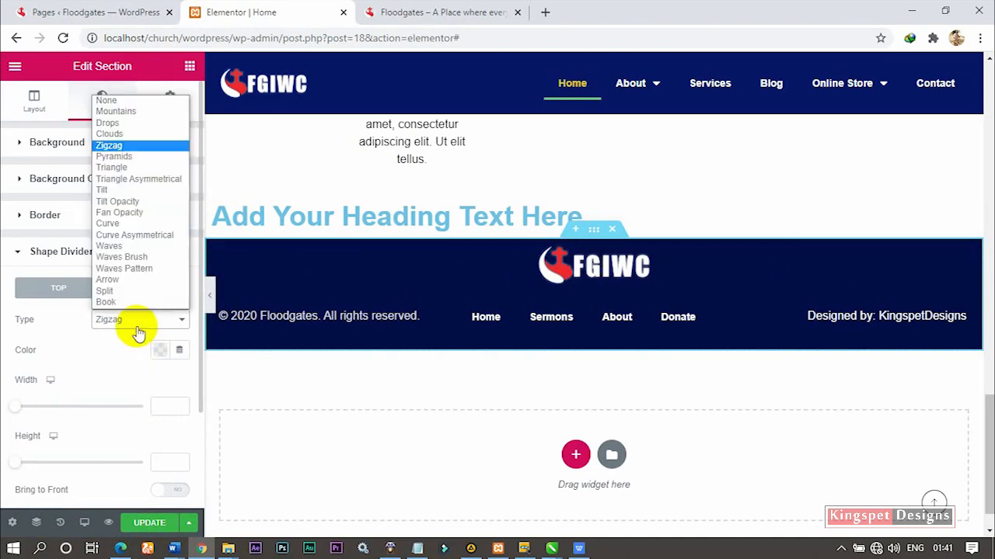
{"action": "left_click", "coordinate": [139, 179]}
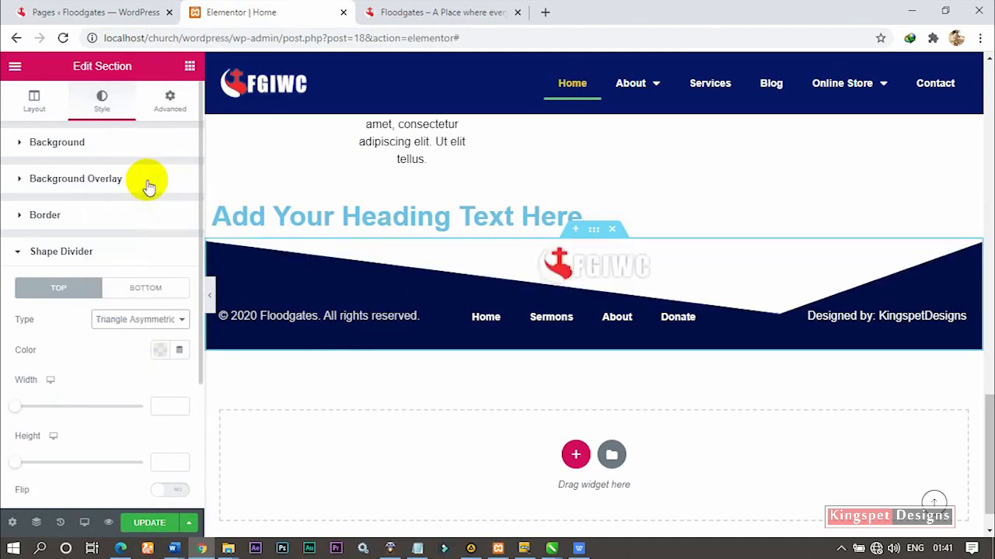
{"action": "left_click", "coordinate": [123, 330]}
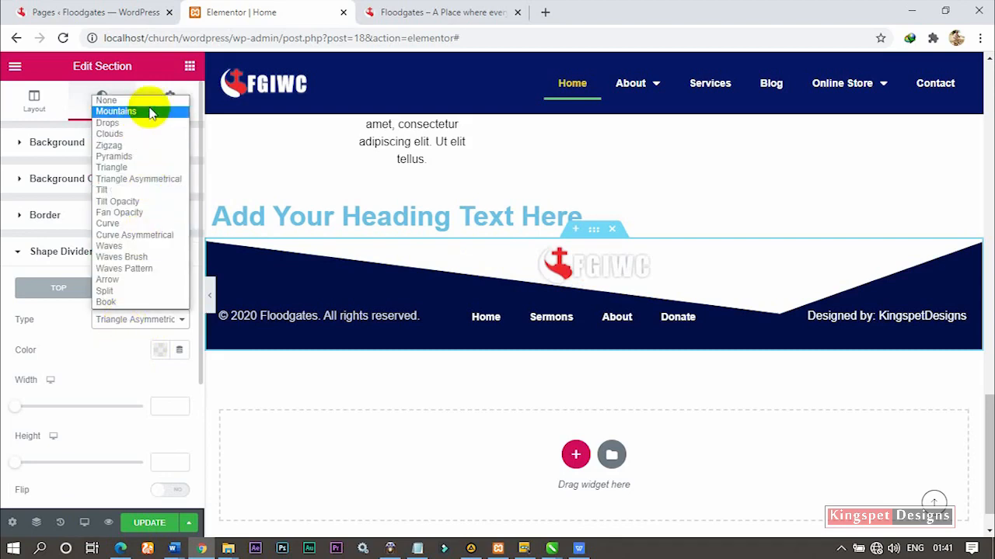
{"action": "left_click", "coordinate": [116, 112]}
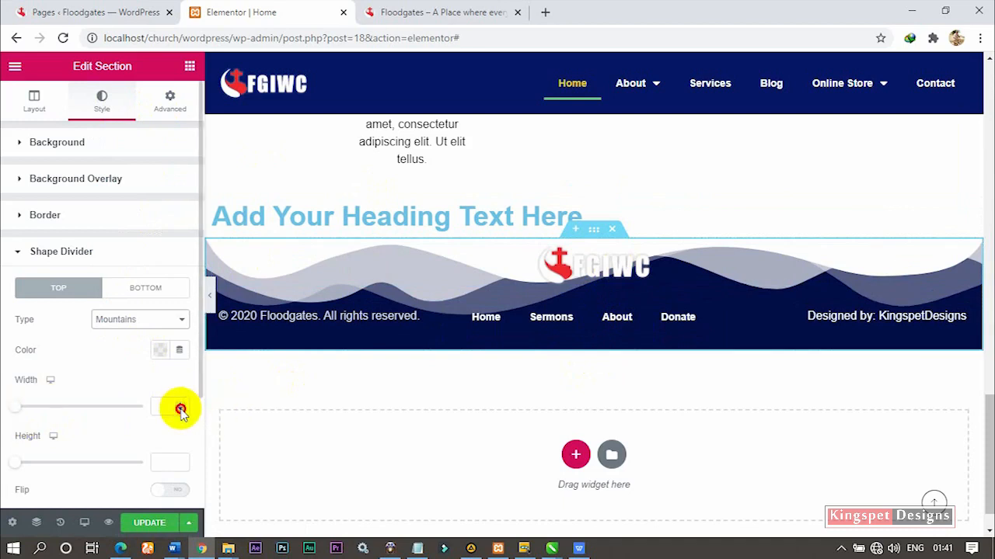
Set the Mountains divider's width to 100 and height to 60, and preview the end of the page
{"action": "mouse_move", "coordinate": [17, 410]}
{"action": "left_mouse_down"}
{"action": "mouse_move", "coordinate": [27, 411]}
{"action": "mouse_move", "coordinate": [3, 420]}
{"action": "left_mouse_up"}
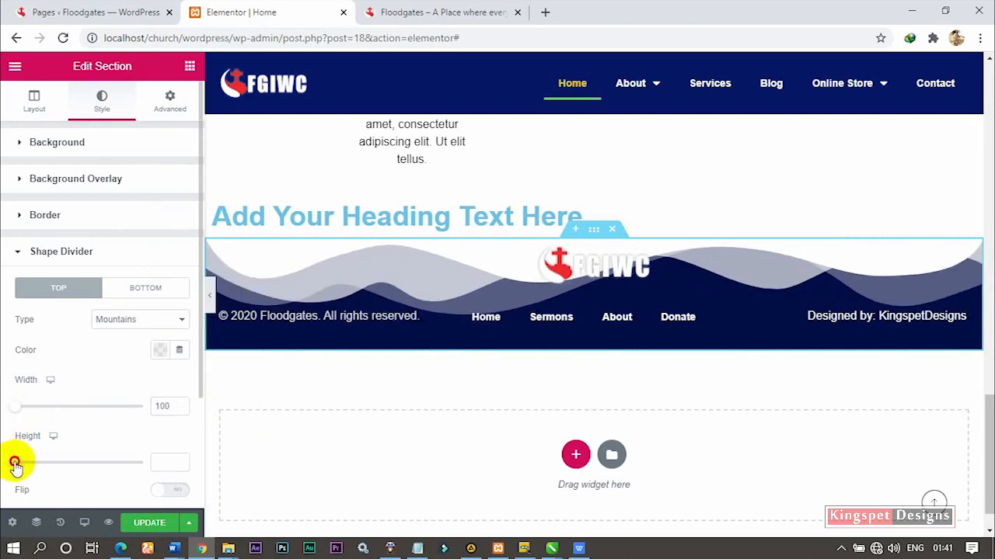
{"action": "left_click_drag", "start_coordinate": [14, 464], "coordinate": [32, 464]}
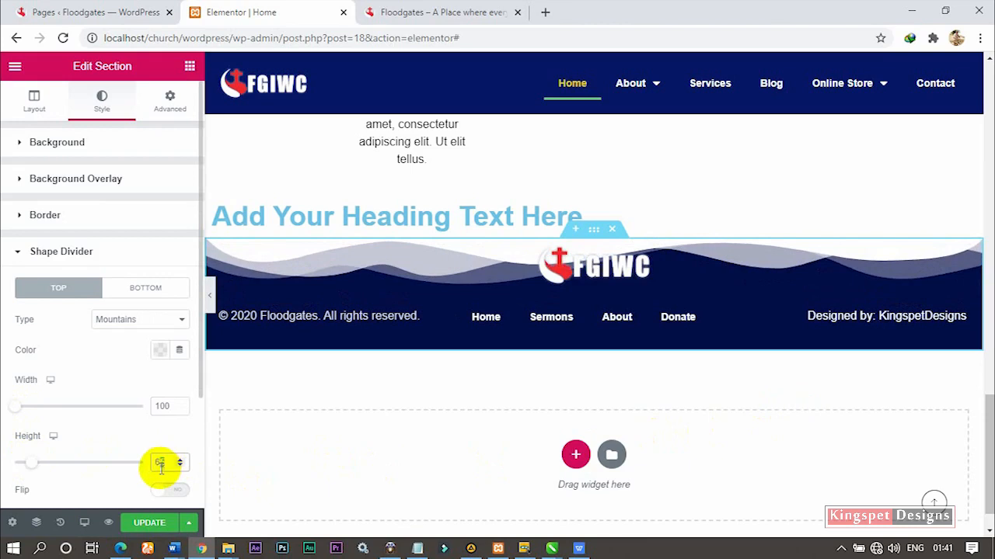
{"action": "type", "text": "0"}
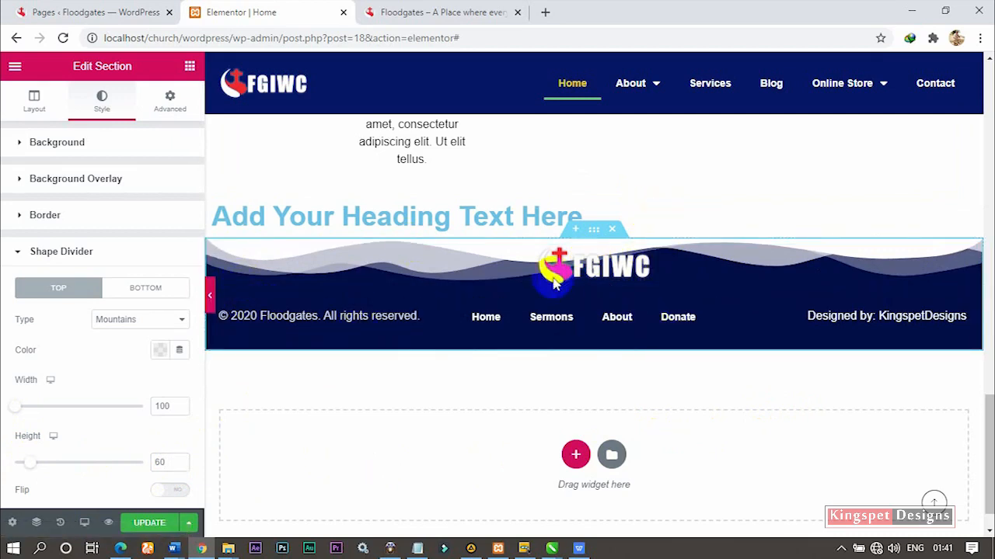
{"action": "scroll", "coordinate": [554, 284], "scroll_direction": "up", "scroll_amount": 2}
{"action": "key", "text": "ctrl+p"}
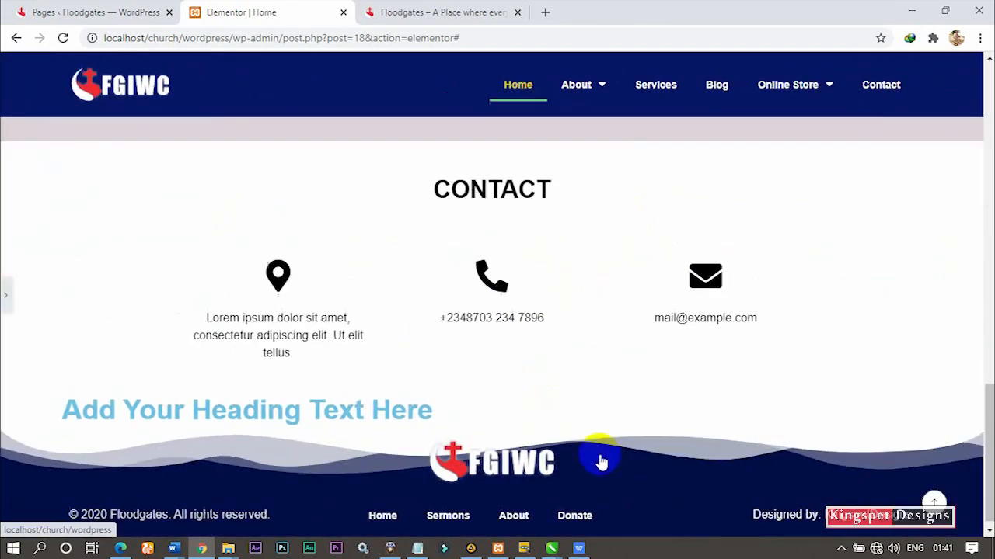
{"action": "scroll", "coordinate": [513, 435], "scroll_direction": "down", "scroll_amount": 1}
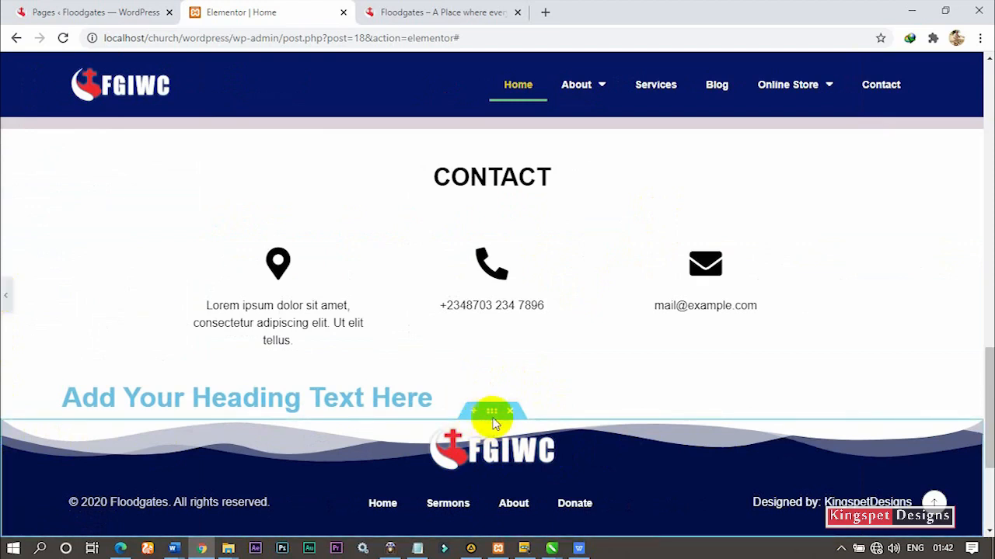
Unlink the footer section's padding values, set the top padding to 30 px and preview the footer
{"action": "left_click", "coordinate": [492, 415]}
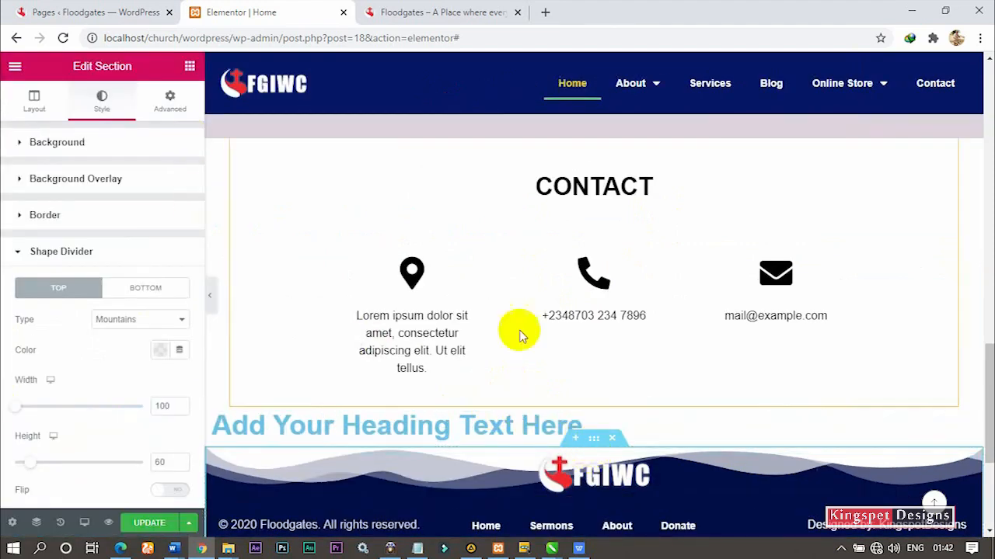
{"action": "left_click", "coordinate": [171, 105]}
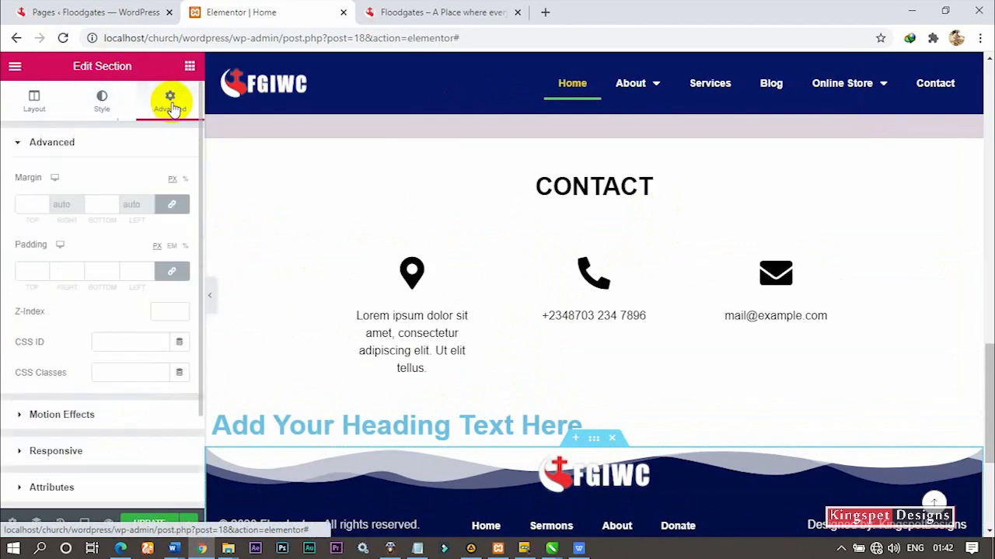
{"action": "left_click", "coordinate": [172, 274]}
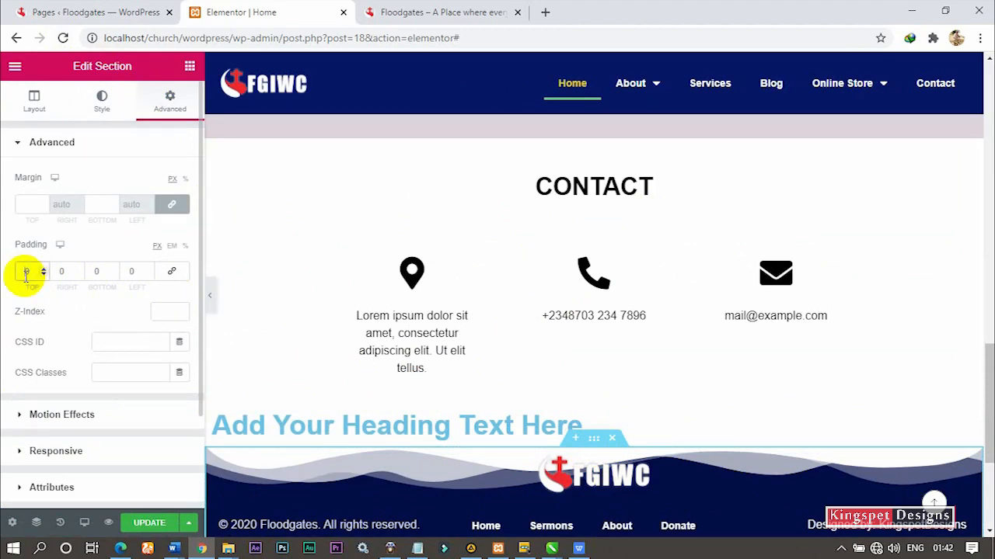
{"action": "type", "text": "3"}
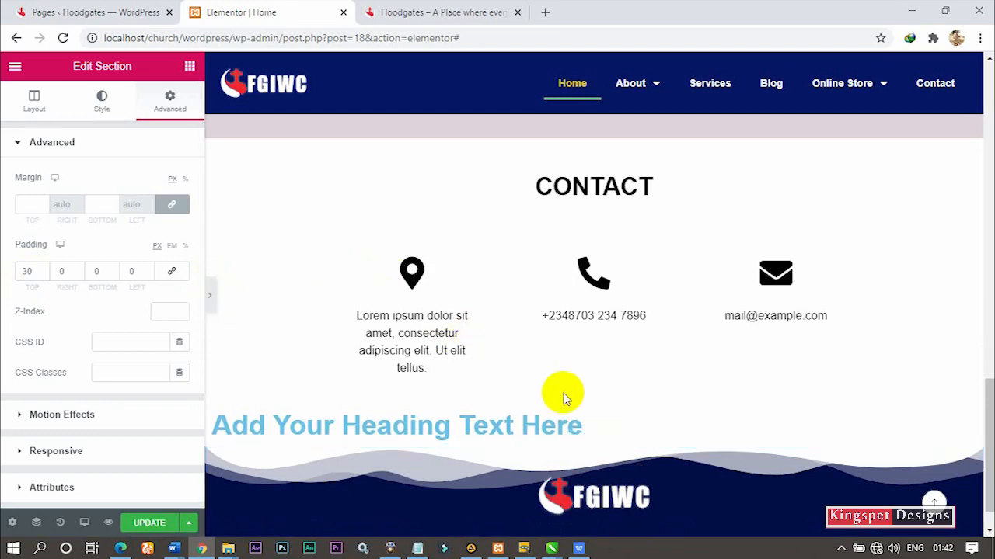
{"action": "scroll", "coordinate": [564, 395], "scroll_direction": "down", "scroll_amount": 2}
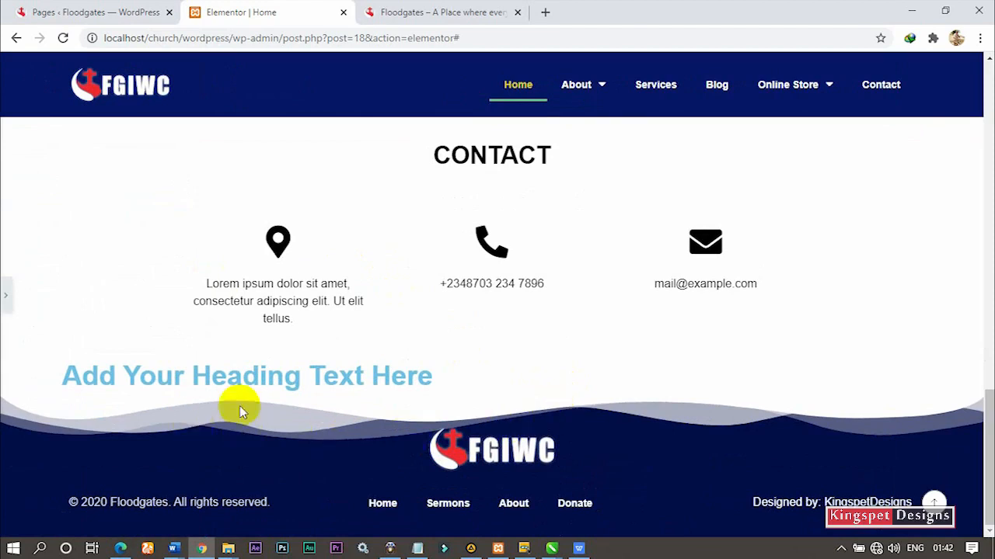
{"action": "left_click", "coordinate": [6, 301]}
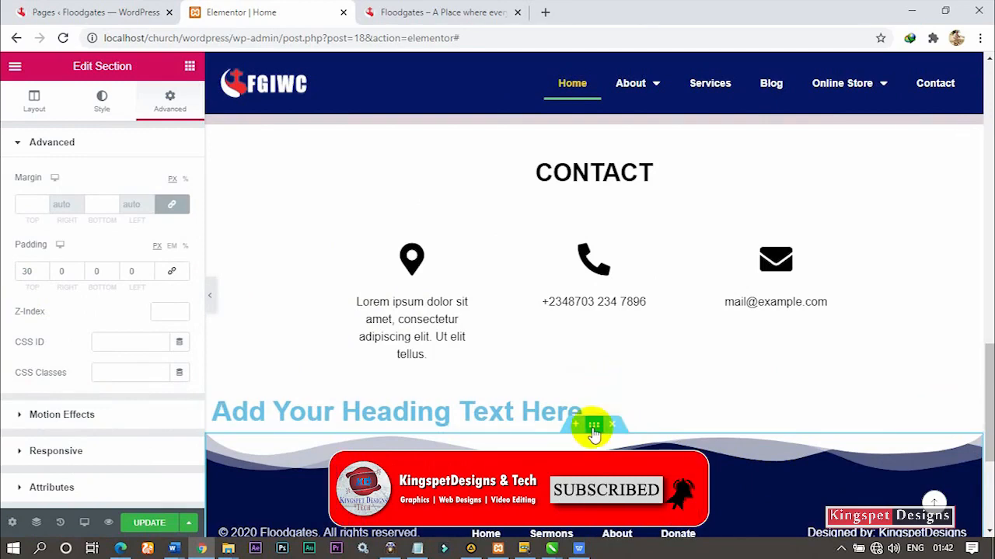
{"action": "left_click_drag", "start_coordinate": [593, 428], "coordinate": [588, 413]}
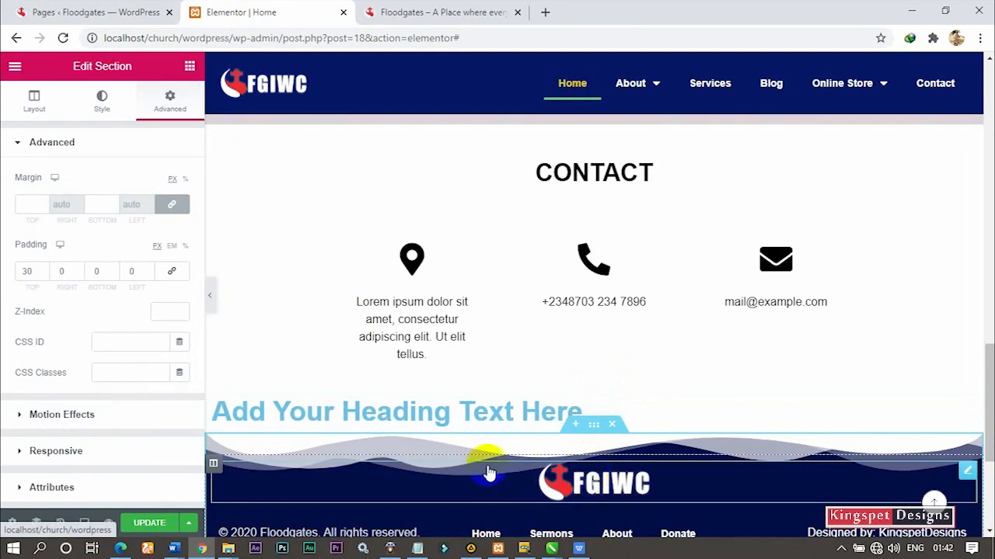
Set the color of the footer section's top Mountains shape divider to the saved blue #4054B2, after trying a muted red
{"action": "left_click", "coordinate": [596, 428]}
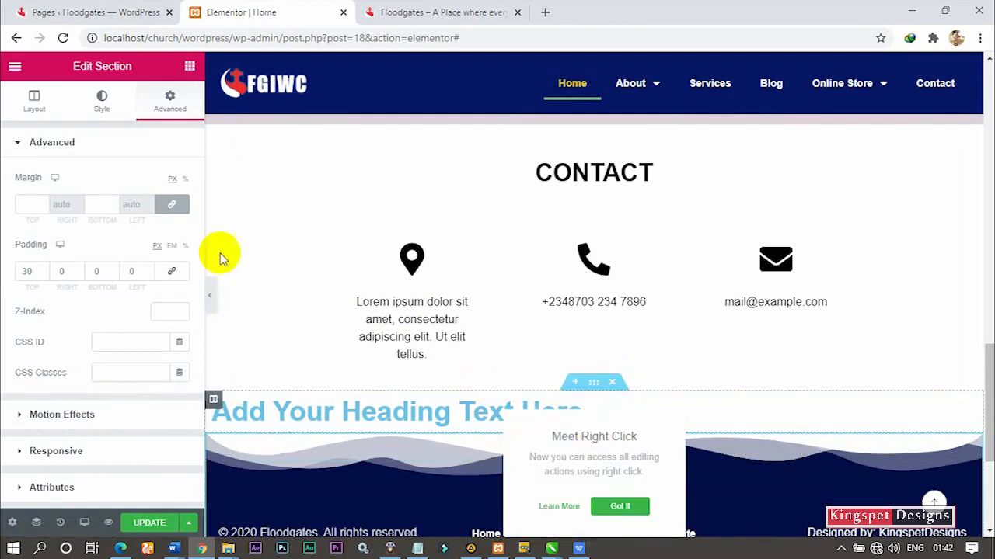
{"action": "left_click", "coordinate": [99, 104]}
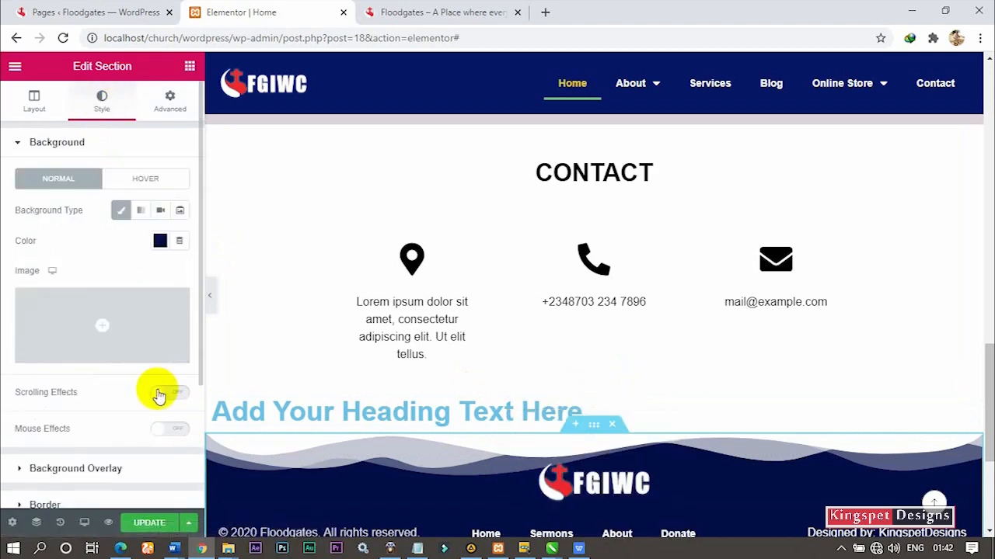
{"action": "scroll", "coordinate": [109, 475], "scroll_direction": "down", "scroll_amount": 2}
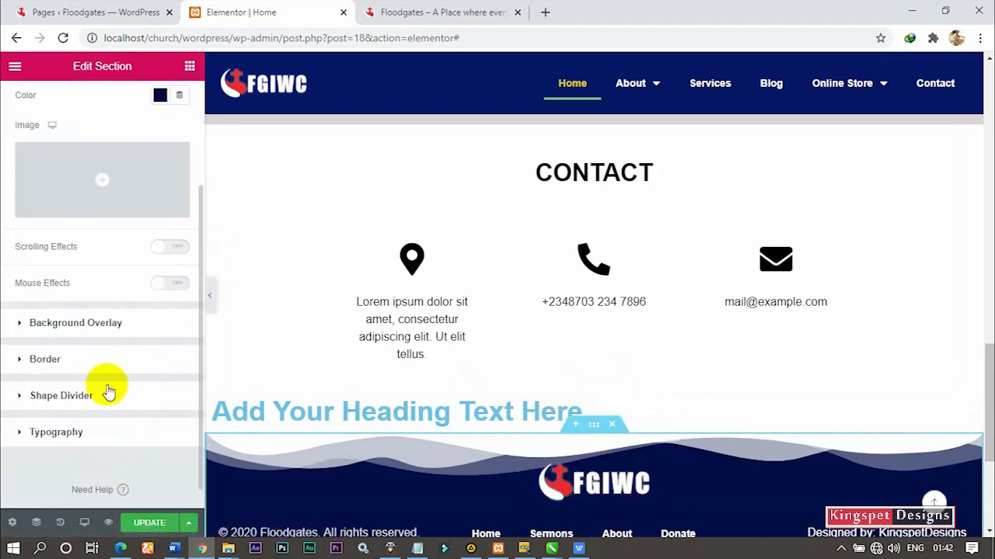
{"action": "left_click", "coordinate": [66, 397]}
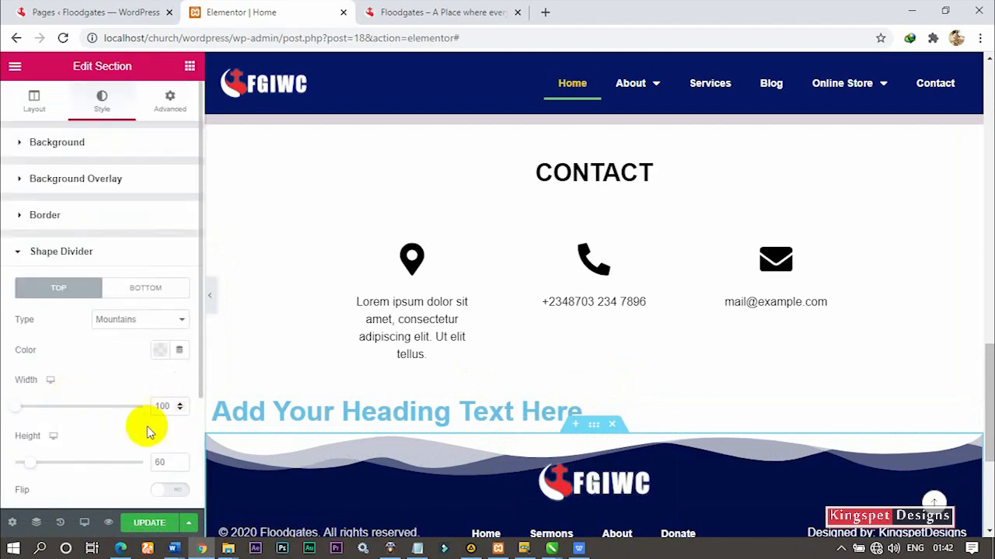
{"action": "scroll", "coordinate": [140, 424], "scroll_direction": "down", "scroll_amount": 2}
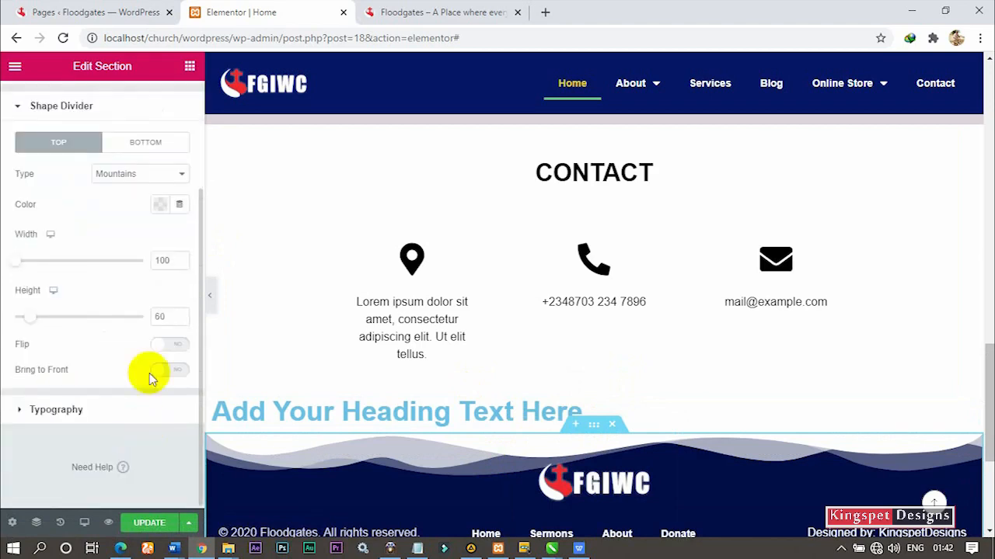
{"action": "left_click", "coordinate": [160, 207]}
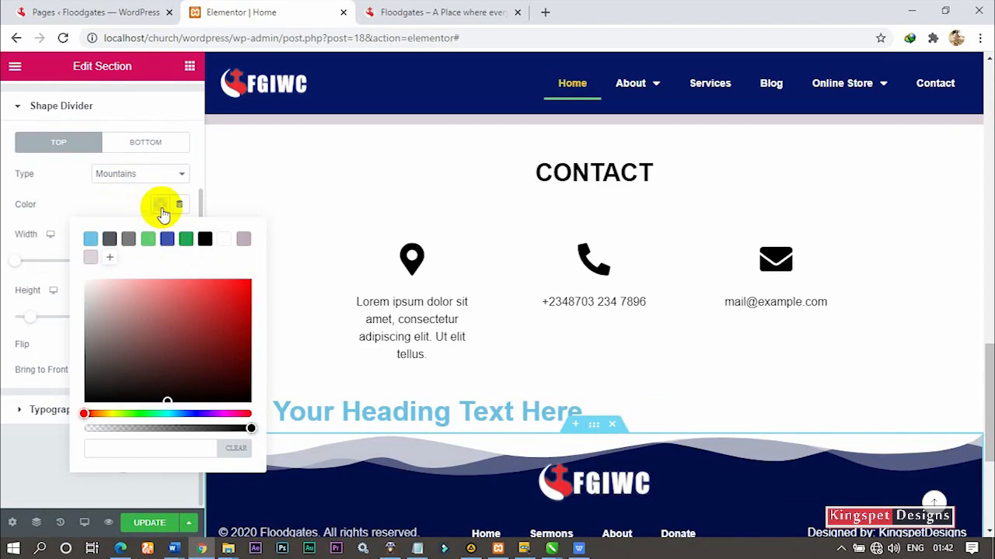
{"action": "left_click", "coordinate": [153, 314]}
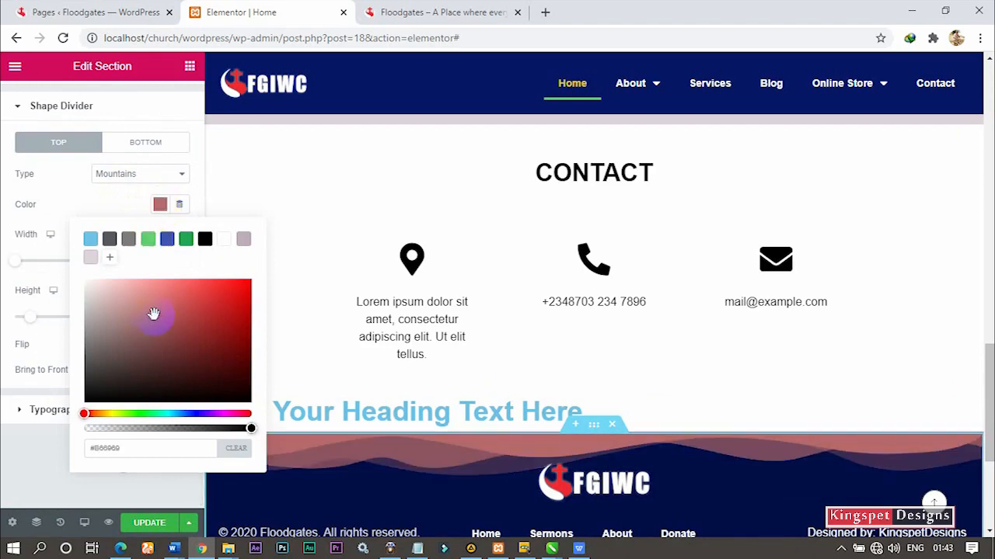
{"action": "left_click", "coordinate": [167, 240]}
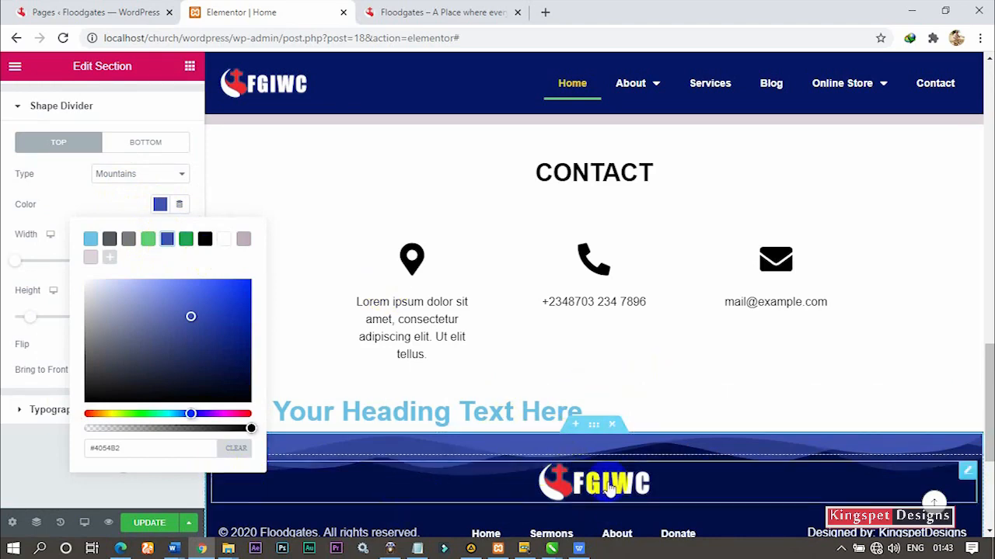
{"action": "scroll", "coordinate": [609, 488], "scroll_direction": "down", "scroll_amount": 2}
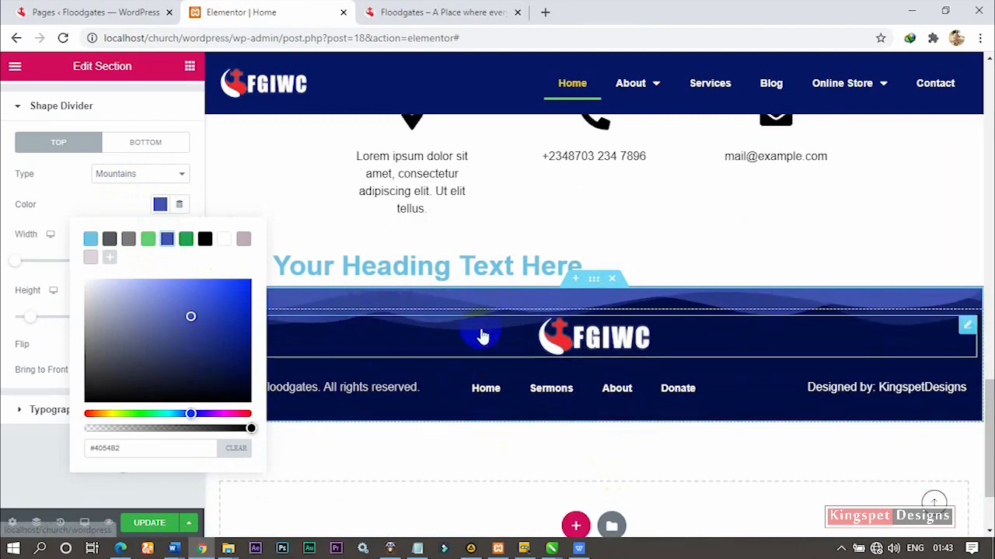
Try the olive color #AFB240 on the divider, return it to blue #4054B2 and update the page
{"action": "left_click", "coordinate": [112, 412]}
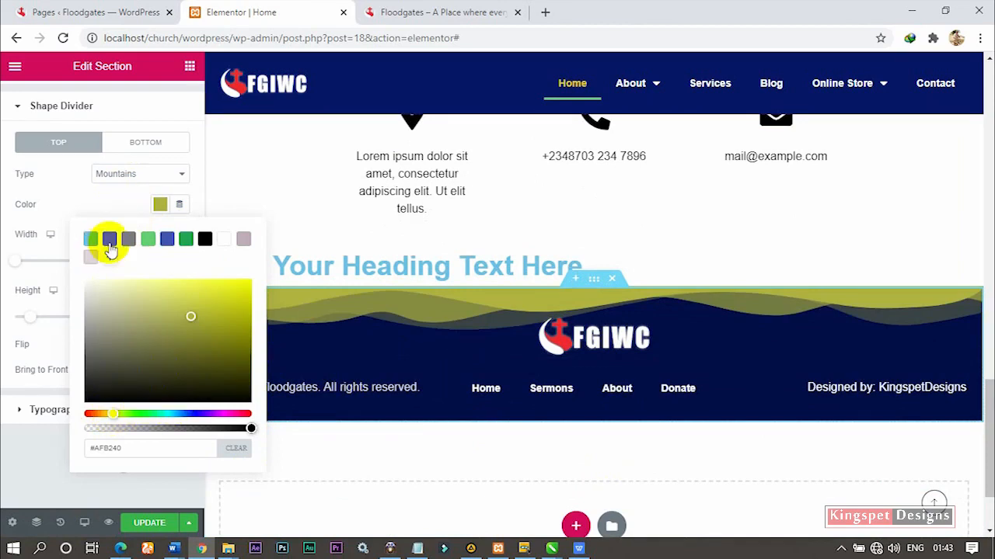
{"action": "left_click", "coordinate": [167, 240]}
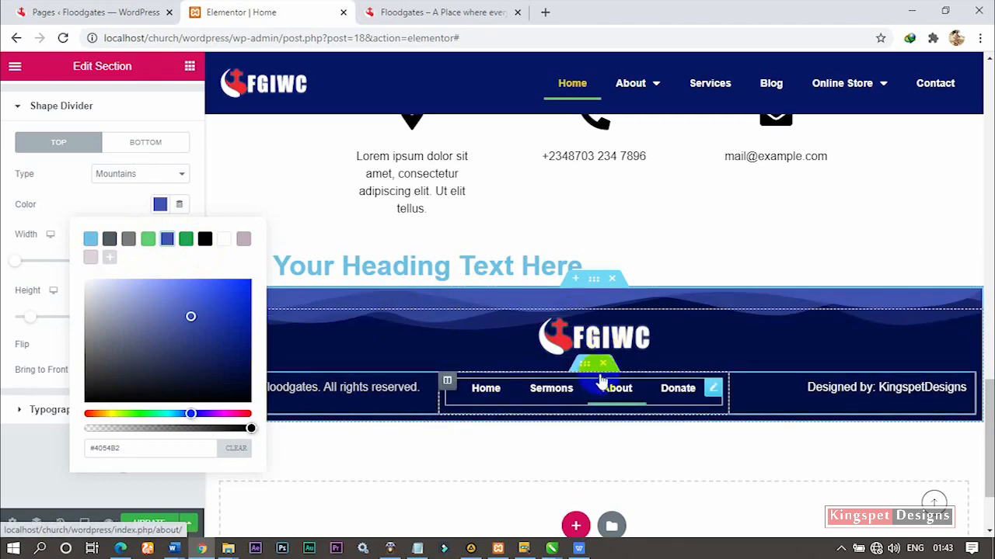
{"action": "left_click", "coordinate": [143, 519]}
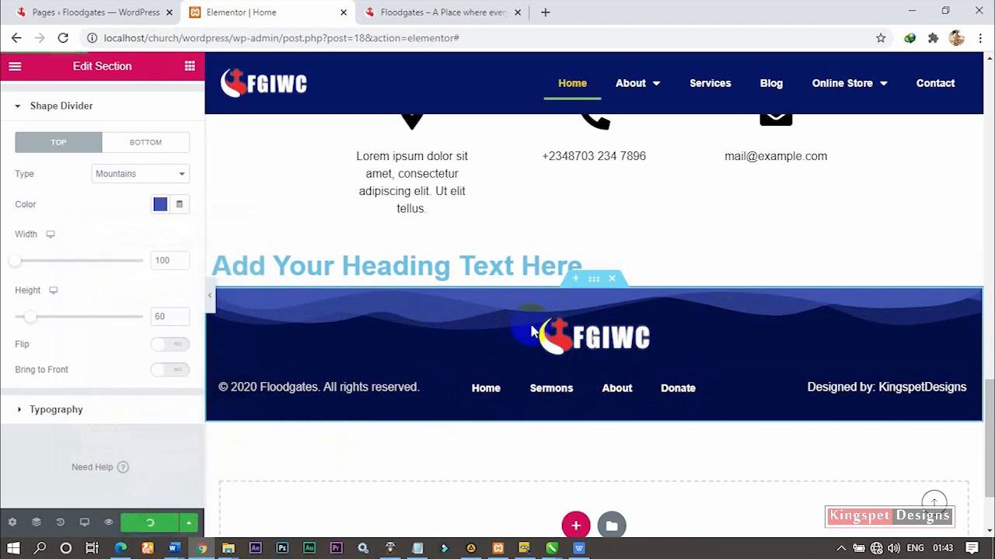
Move the footer section directly beneath the contact section and remove the placeholder heading section
{"action": "left_click", "coordinate": [594, 282]}
{"action": "left_click_drag", "start_coordinate": [596, 286], "coordinate": [596, 265]}
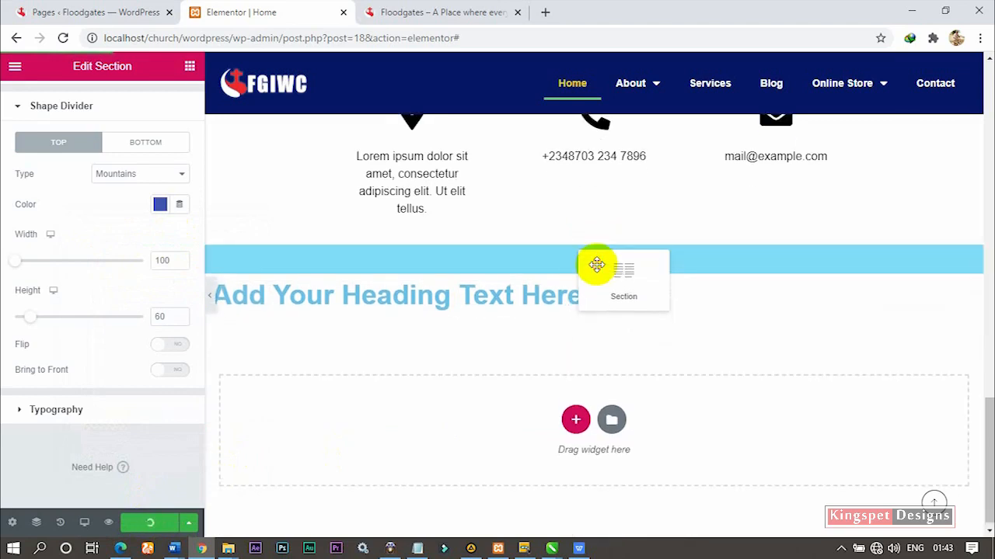
{"action": "left_click_drag", "start_coordinate": [596, 265], "coordinate": [550, 288]}
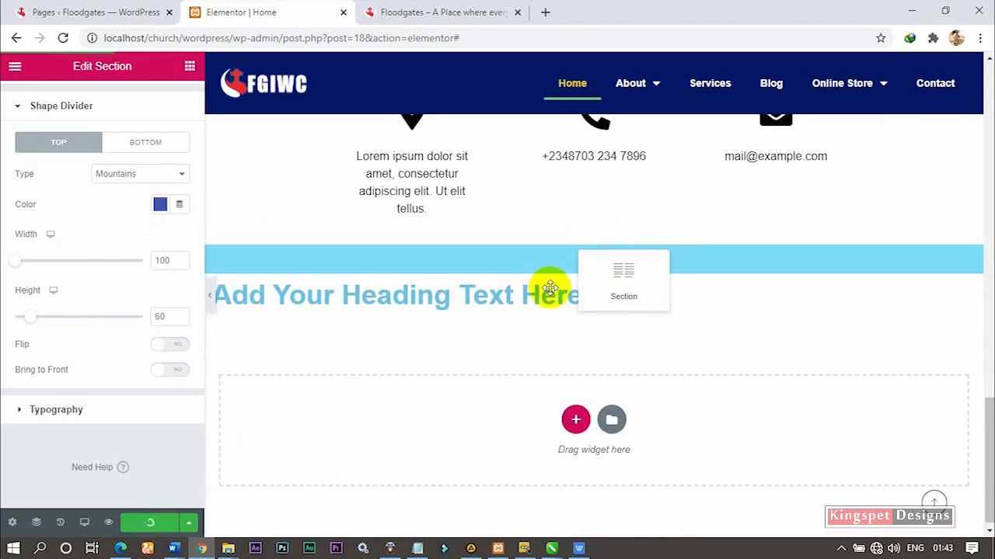
{"action": "left_click_drag", "start_coordinate": [551, 290], "coordinate": [536, 401]}
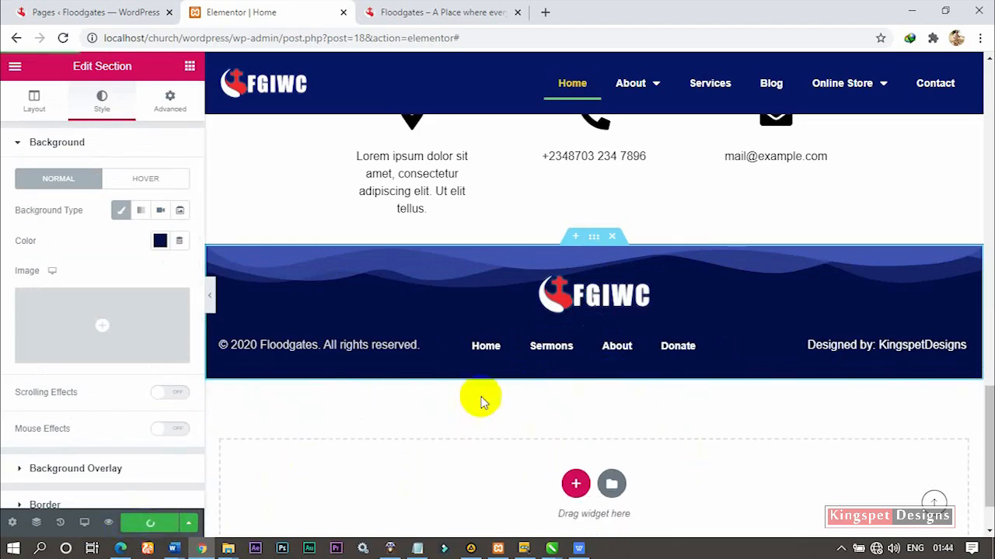
{"action": "left_click", "coordinate": [485, 335]}
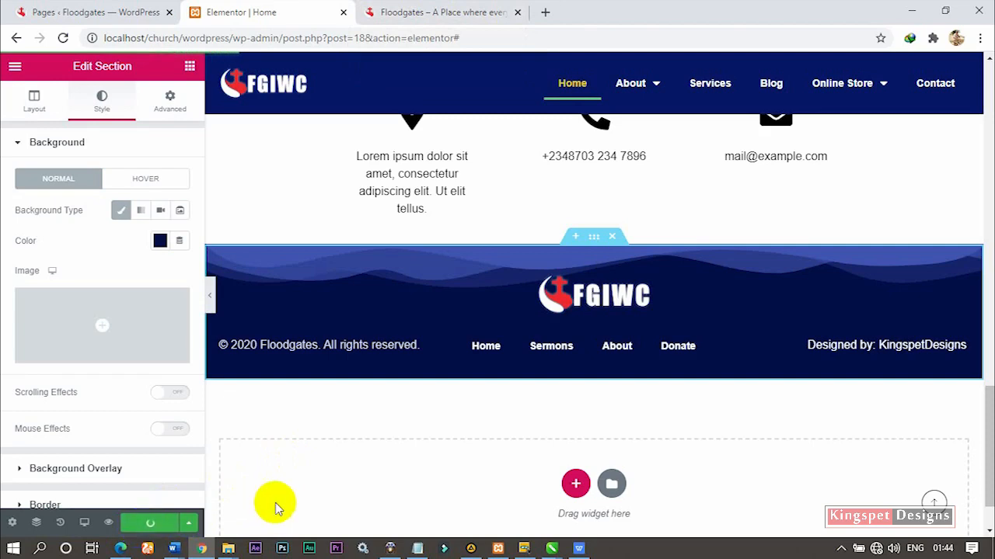
Reload the live Floodgates site and review the Home page from the welcome banner down to the contact section and restyled footer
{"action": "left_click", "coordinate": [414, 8]}
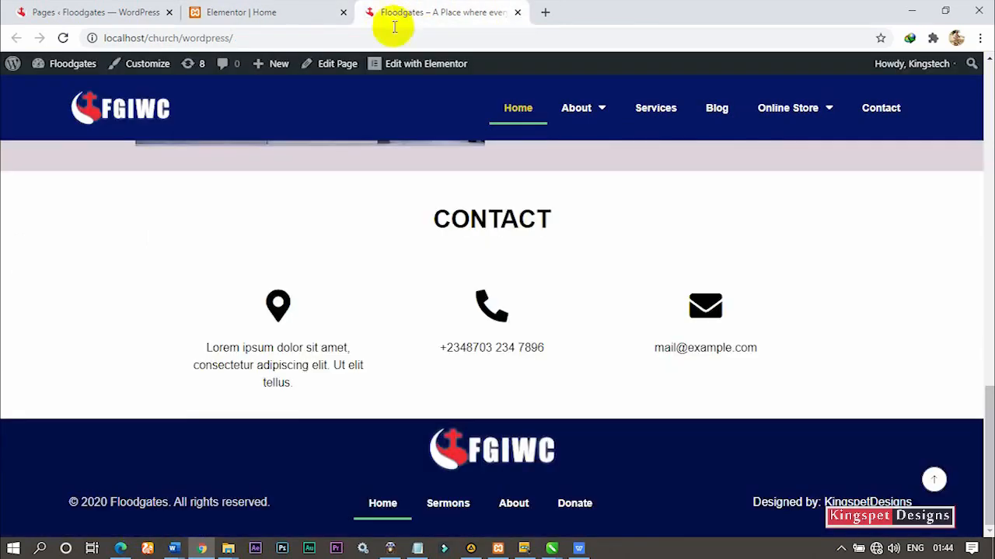
{"action": "left_click", "coordinate": [63, 37]}
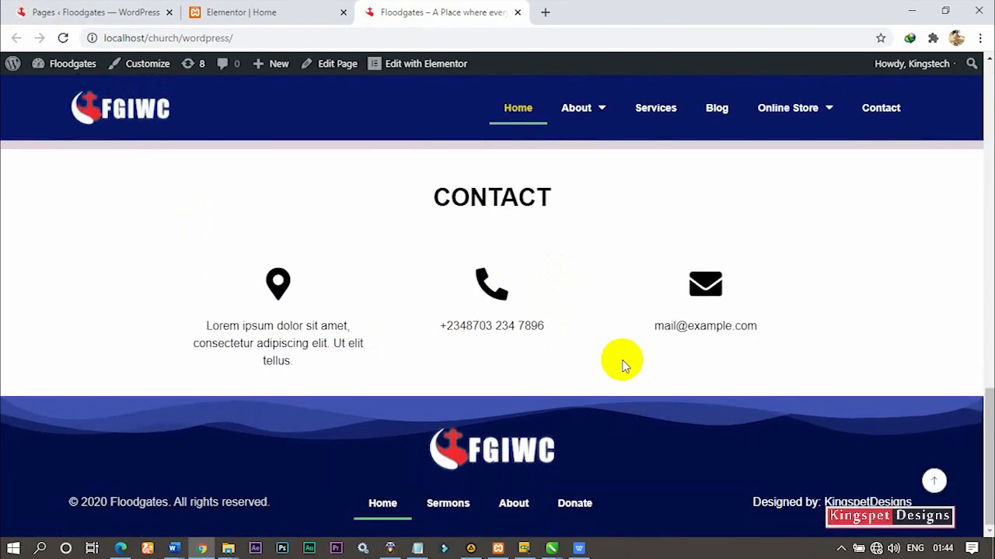
{"action": "scroll", "coordinate": [682, 430], "scroll_direction": "up", "scroll_amount": 3}
{"action": "scroll", "coordinate": [682, 430], "scroll_direction": "down", "scroll_amount": 3}
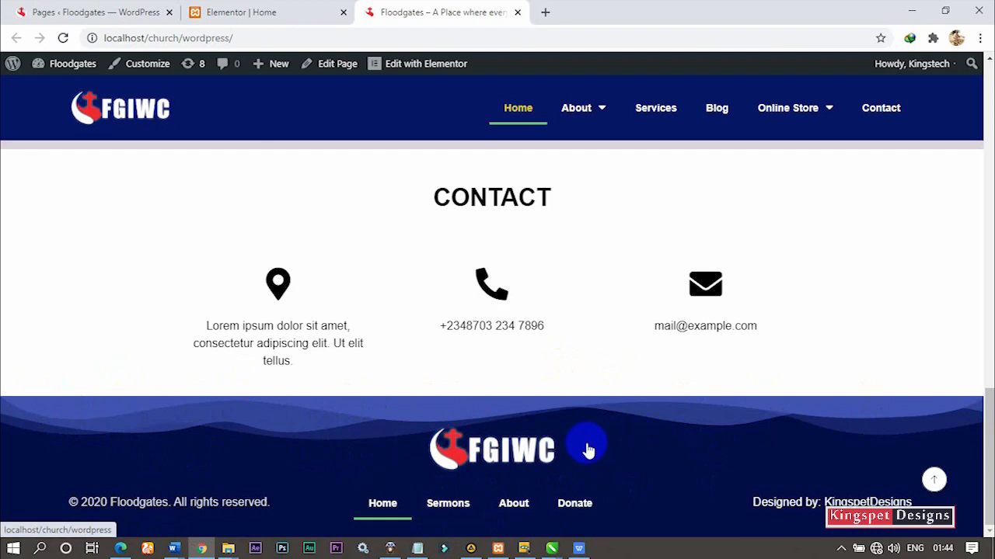
{"action": "scroll", "coordinate": [588, 449], "scroll_direction": "up", "scroll_amount": 8}
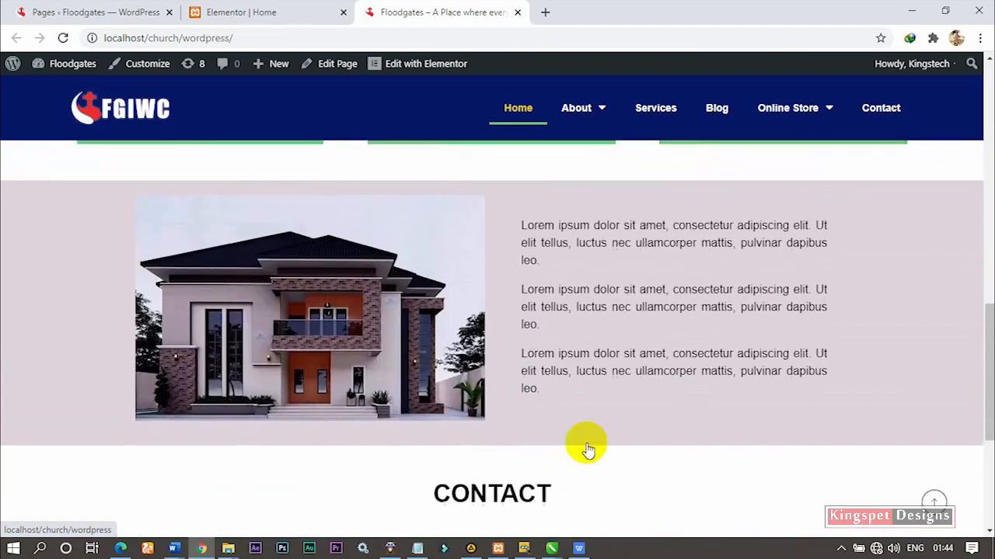
{"action": "scroll", "coordinate": [589, 444], "scroll_direction": "up", "scroll_amount": 5}
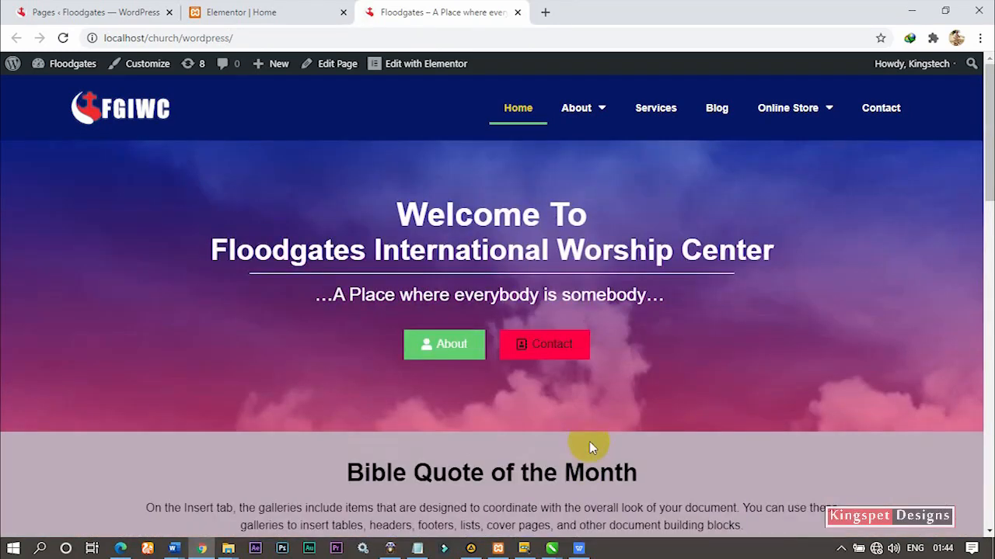
{"action": "scroll", "coordinate": [589, 444], "scroll_direction": "down", "scroll_amount": 2}
{"action": "scroll", "coordinate": [589, 443], "scroll_direction": "down", "scroll_amount": 10}
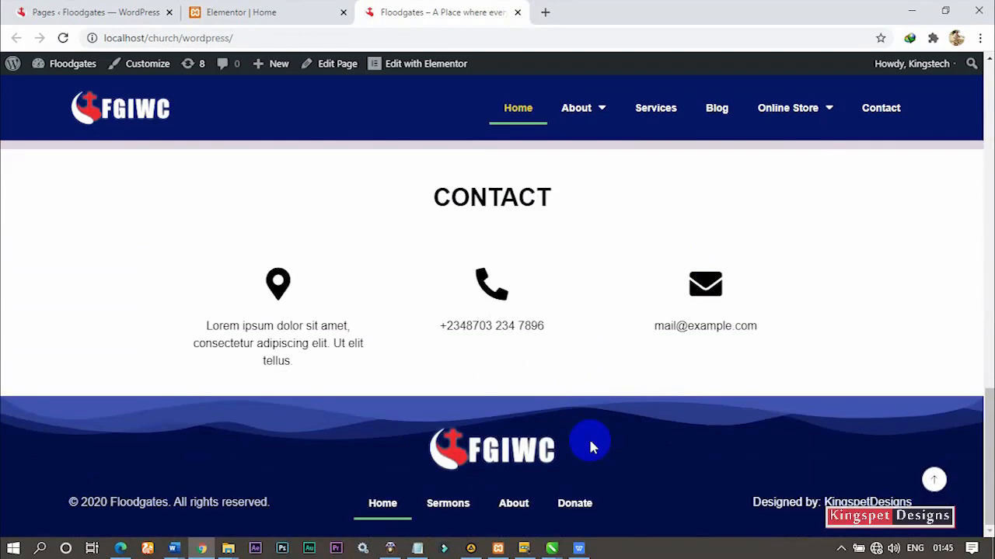
{"action": "scroll", "coordinate": [591, 446], "scroll_direction": "up", "scroll_amount": 5}
{"action": "scroll", "coordinate": [590, 445], "scroll_direction": "down", "scroll_amount": 5}
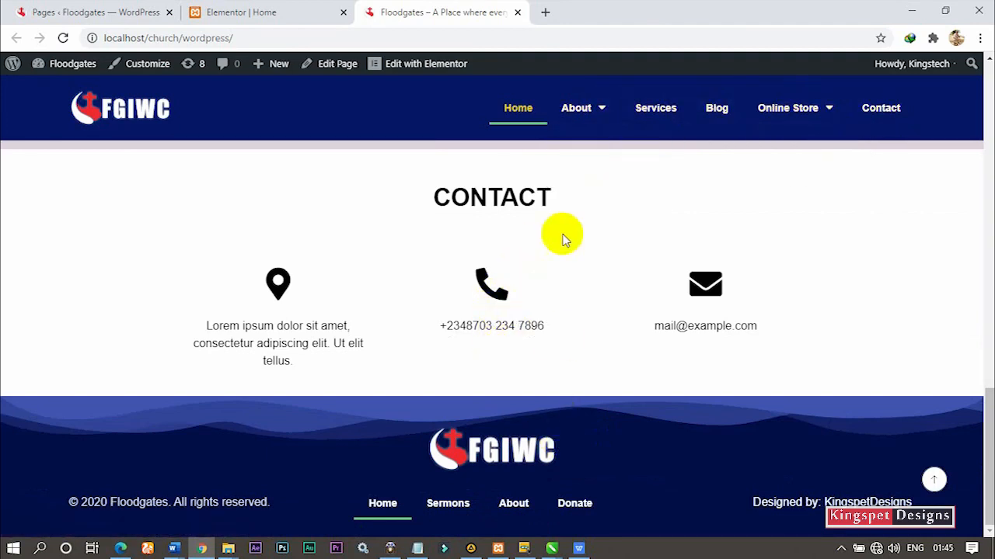
{"action": "mouse_move", "coordinate": [593, 117]}
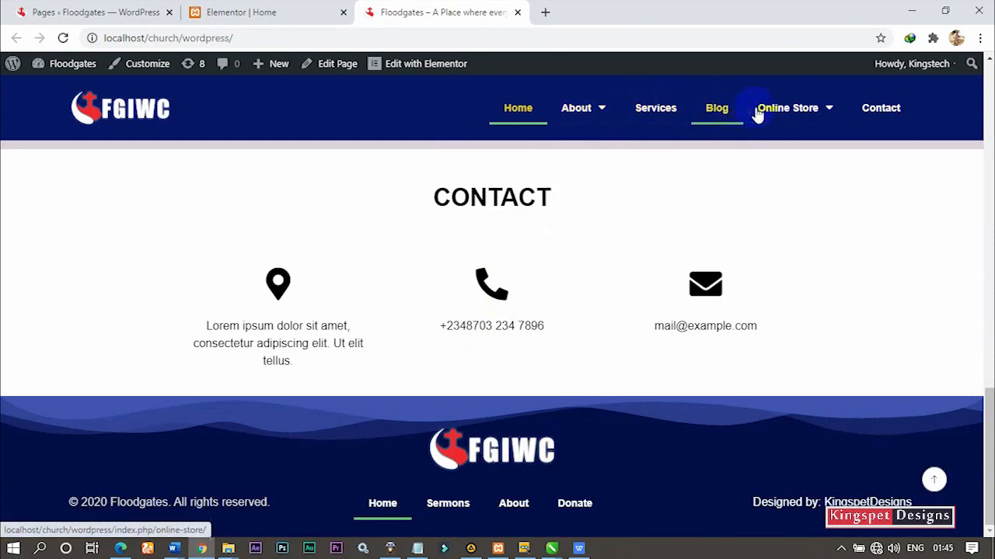